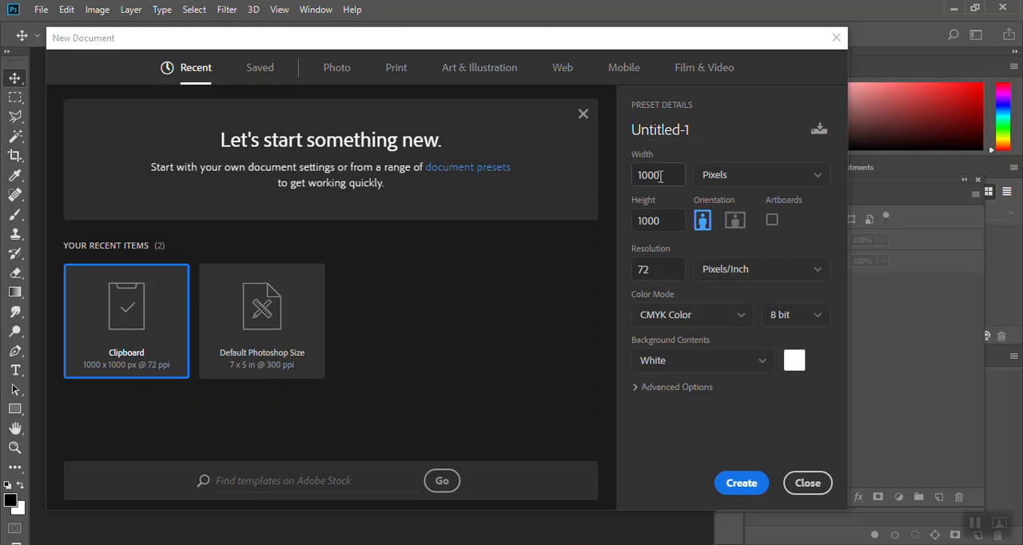
- Set the new document to 16 inches wide and 20 inches high, at 300 pixels/inch in RGB Color mode
left_click(718, 222)
double_click(669, 170)
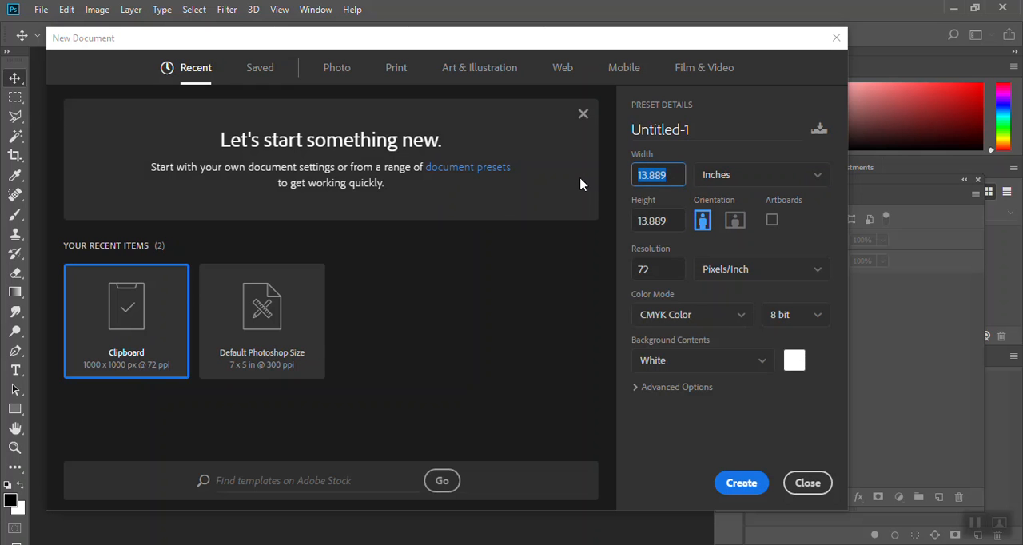
type("16")
key("Tab")
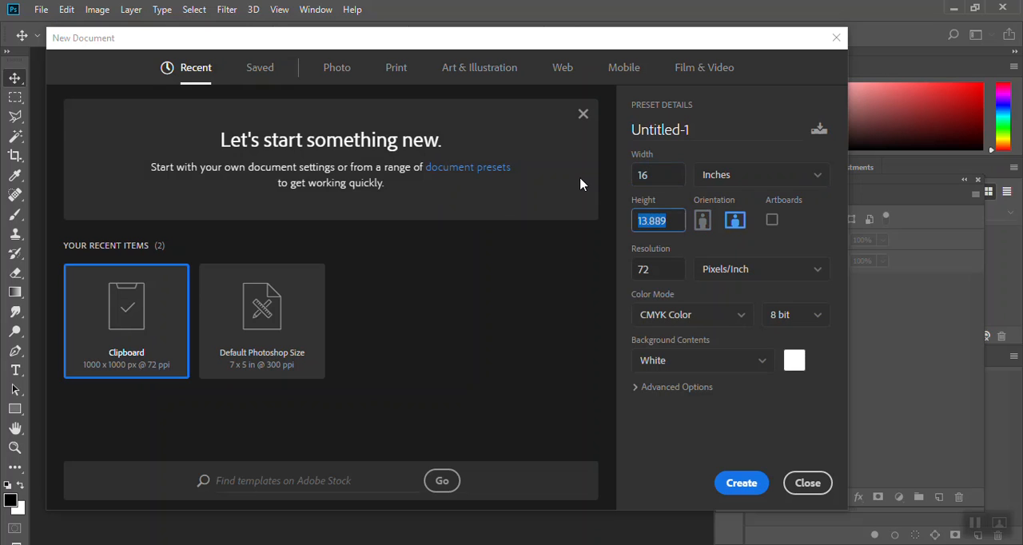
type("20")
double_click(654, 267)
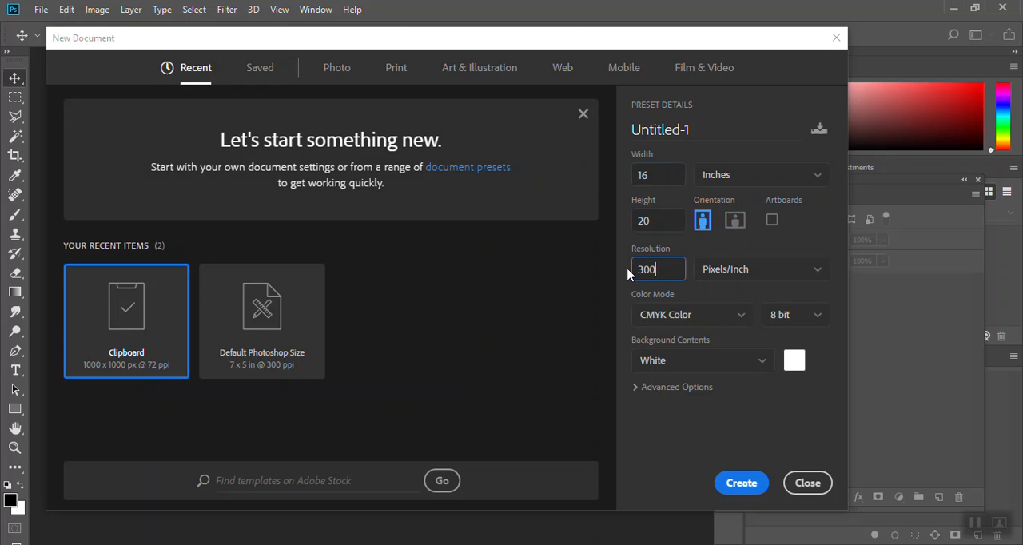
left_click(742, 316)
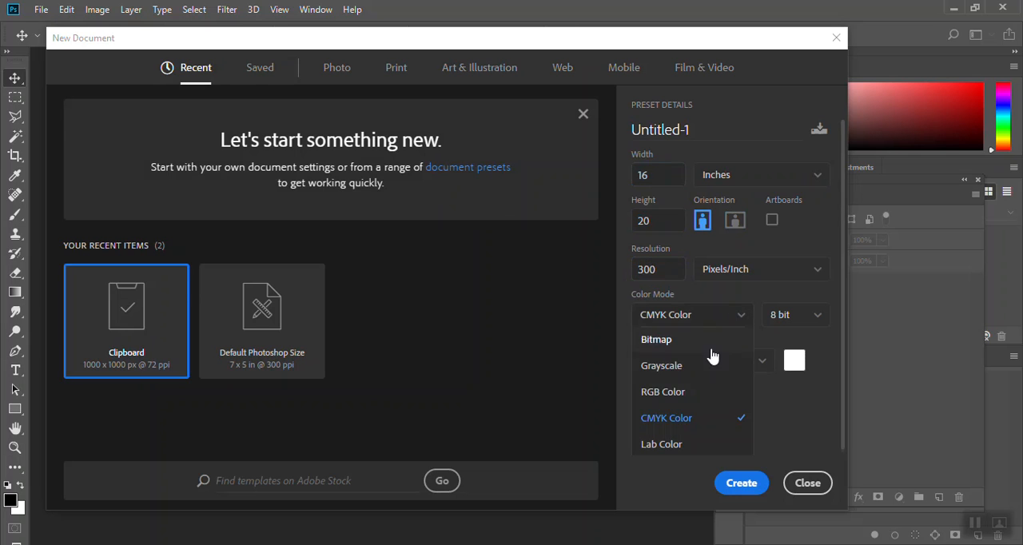
left_click(681, 393)
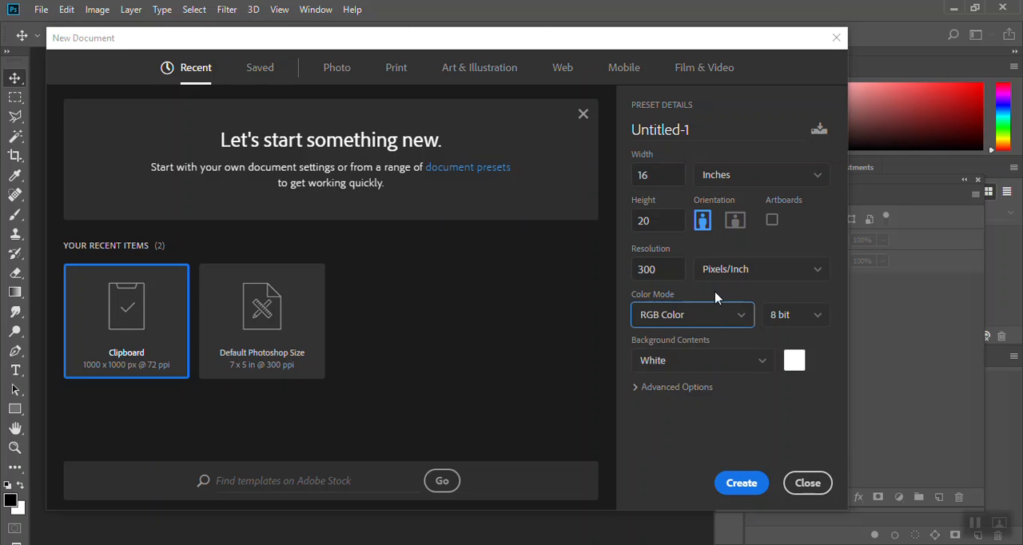
- Name the new document "Chuck close demo 1819" and create it
left_click_drag(690, 129, 590, 136)
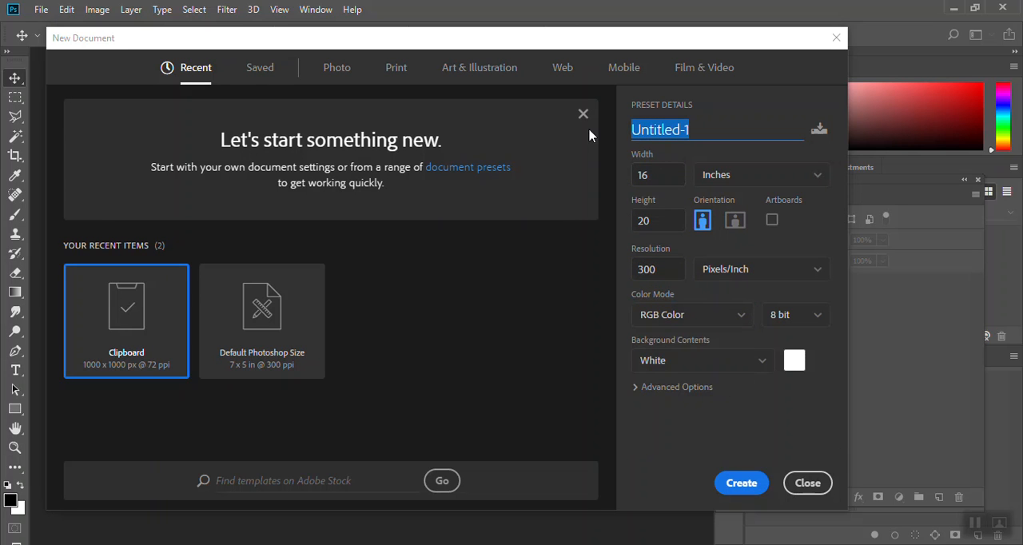
type("Chuck close demo")
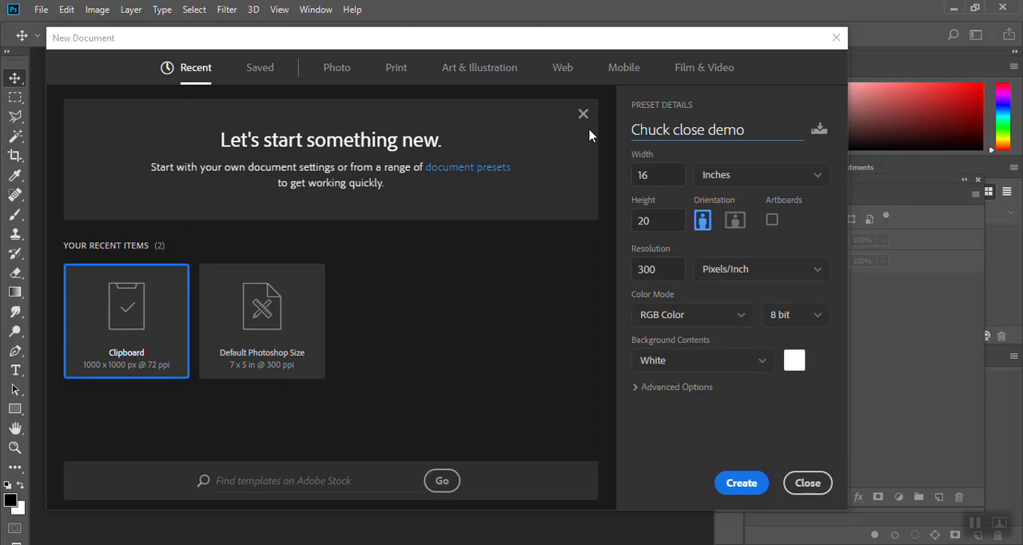
type(" 1819")
left_click(743, 485)
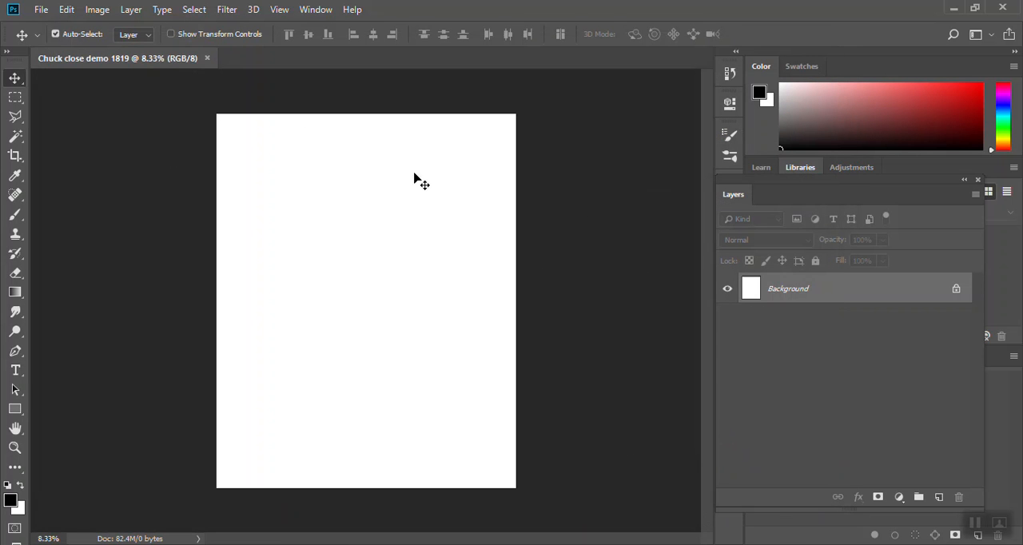
- Place the photo IMG_5695.JPG from the Pictures folder as an embedded image on the canvas
left_click(40, 10)
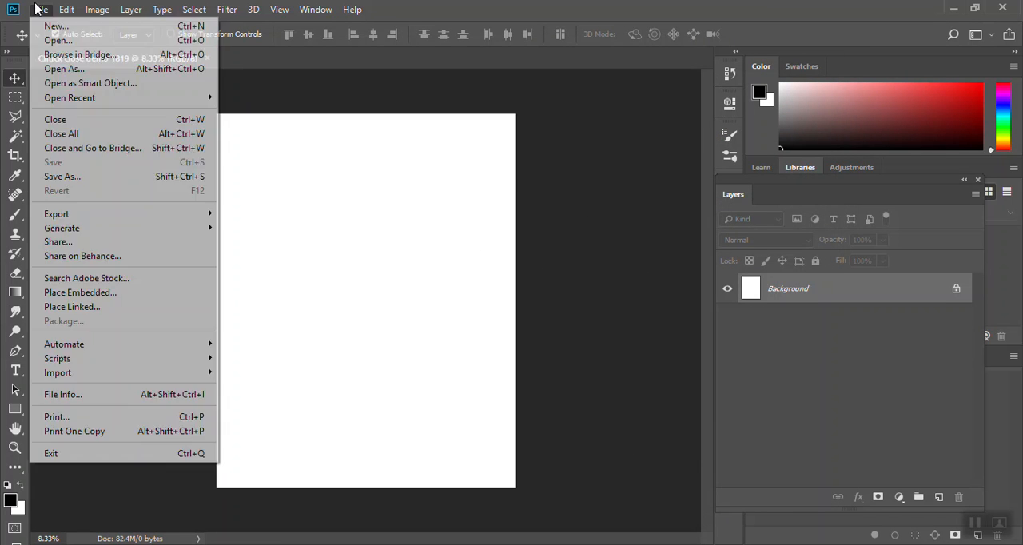
left_click(71, 292)
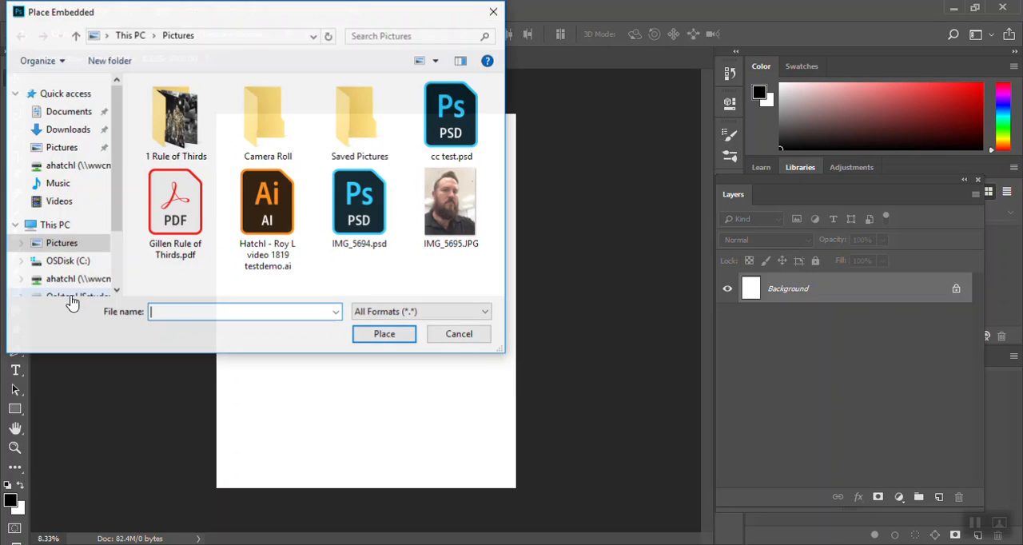
left_click(470, 188)
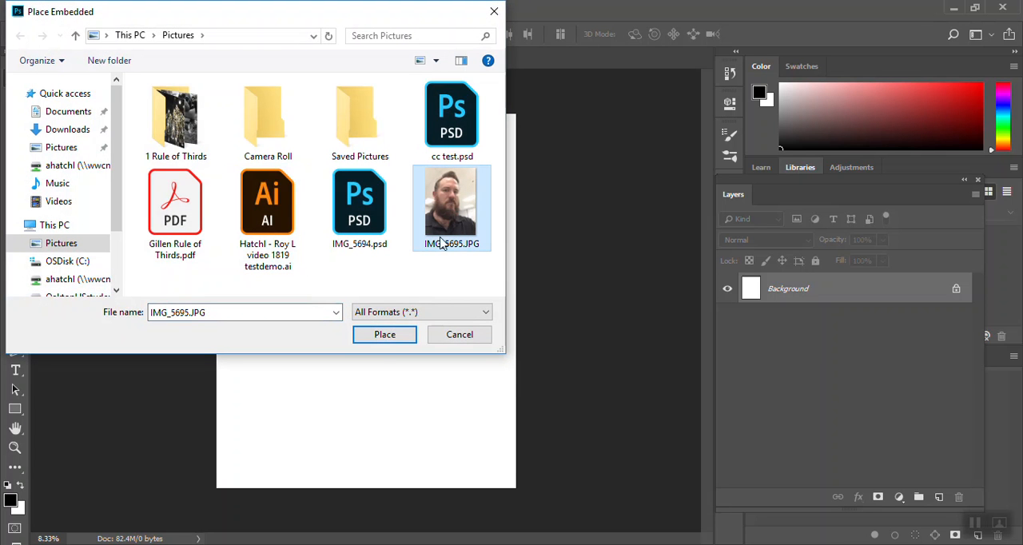
left_click(381, 334)
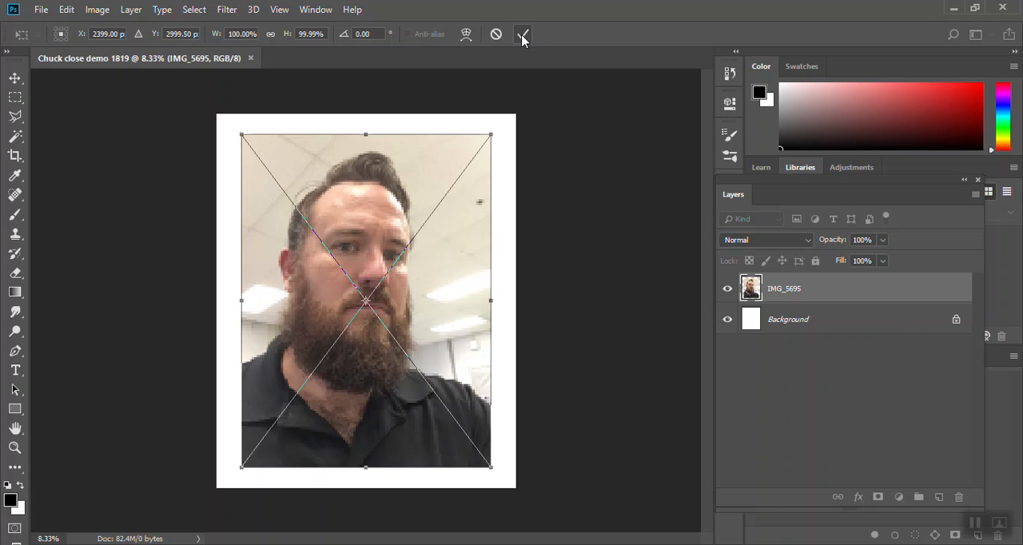
left_click(522, 35)
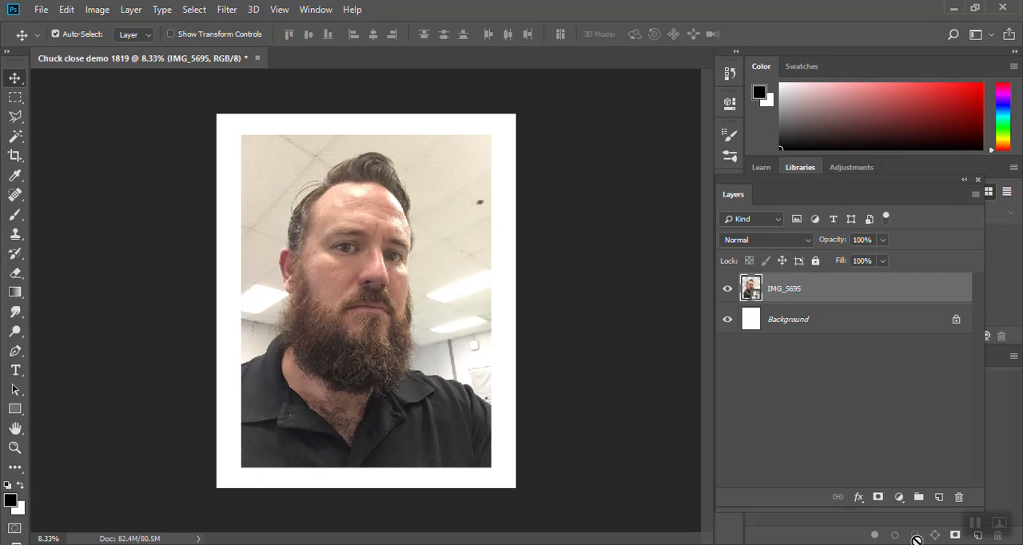
- Add a Brightness/Contrast adjustment layer above the photo with brightness -34 and contrast 77, and compare before and after
left_click(897, 497)
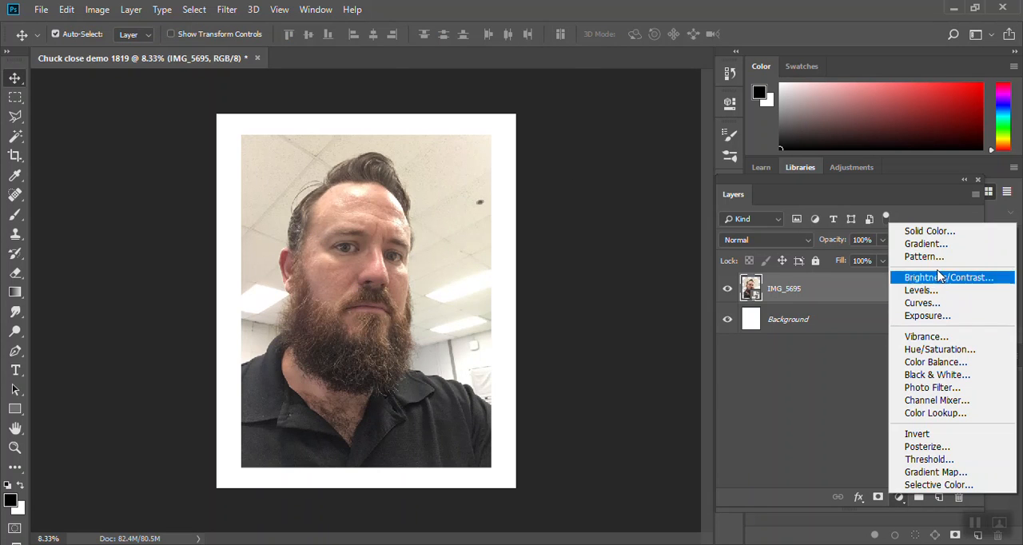
left_click(938, 277)
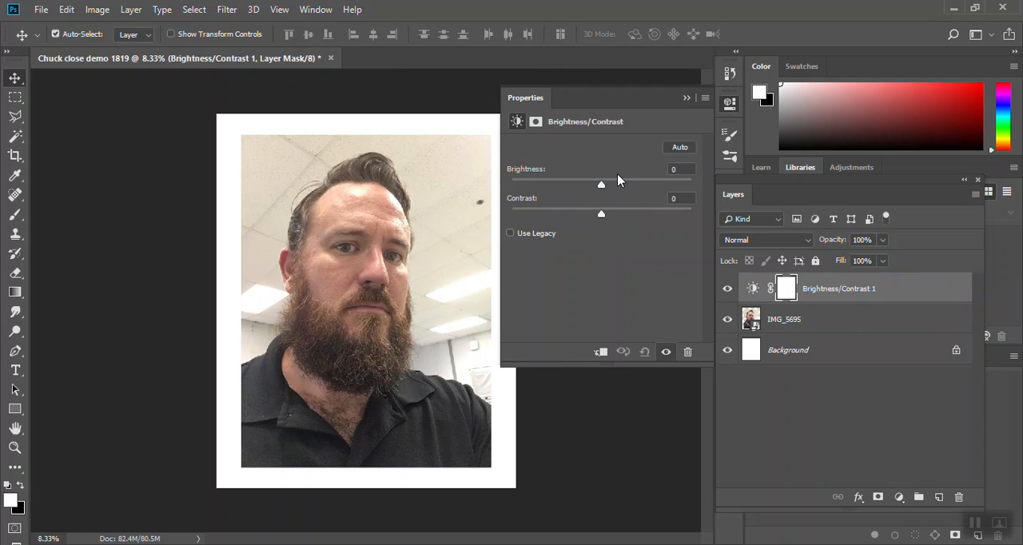
left_click_drag(603, 214, 668, 217)
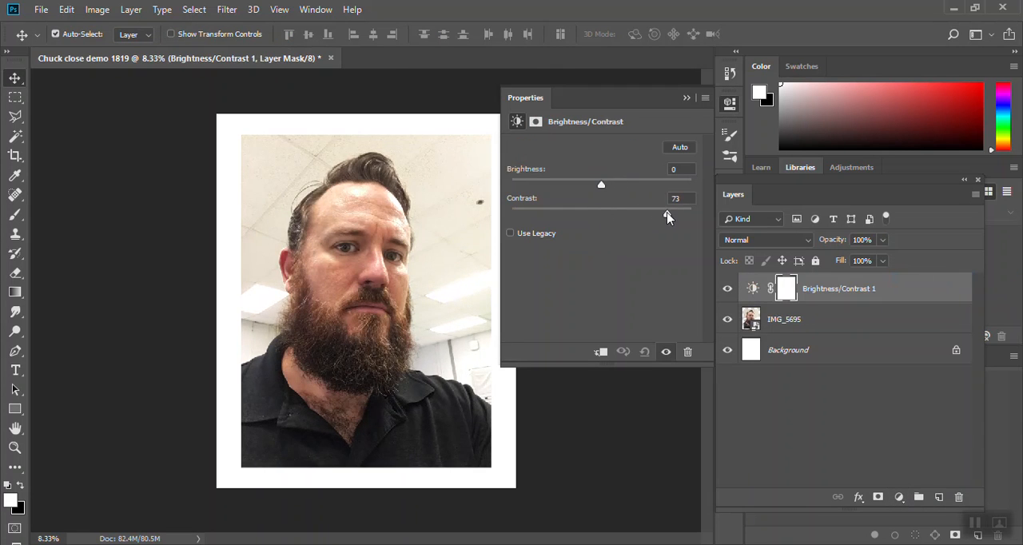
left_click_drag(604, 186, 581, 186)
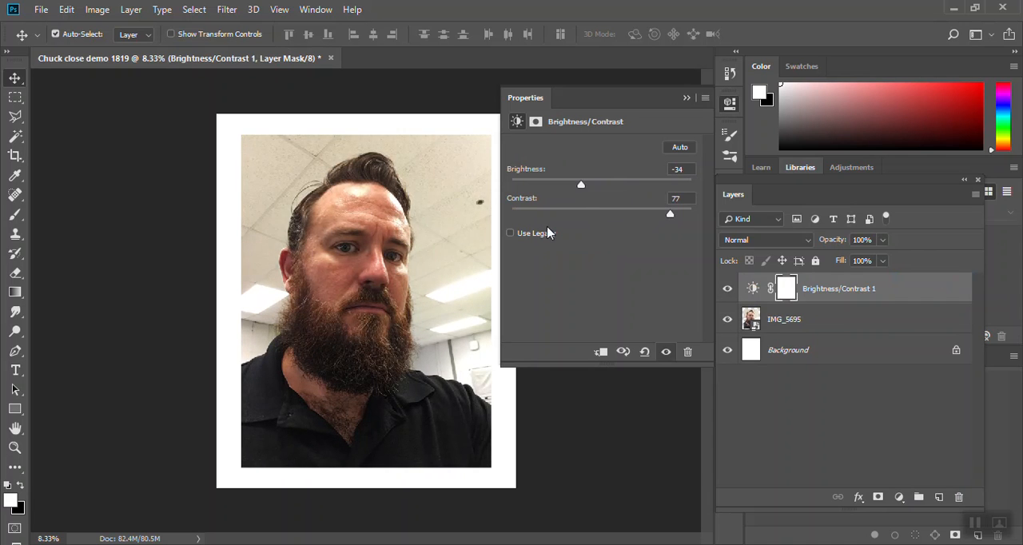
left_click(687, 97)
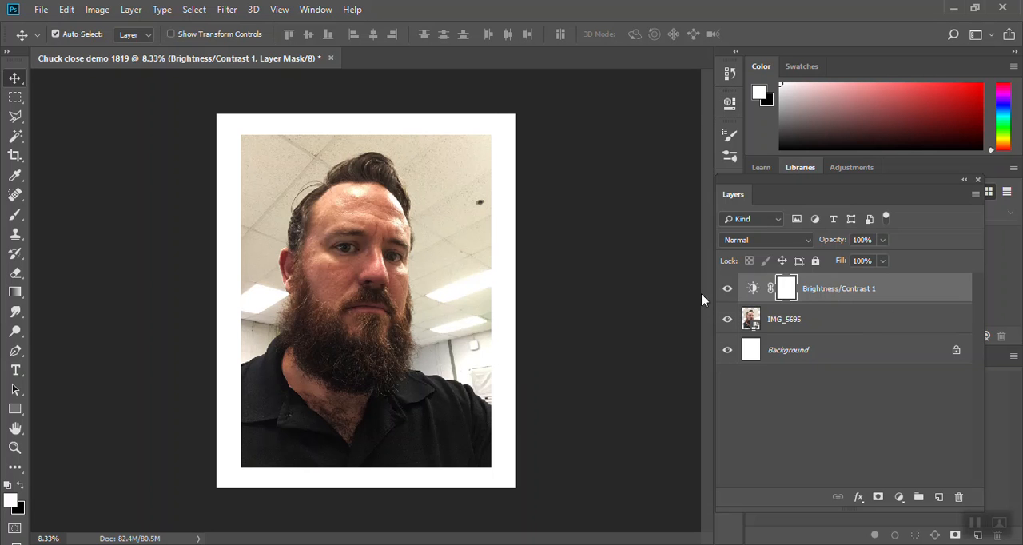
left_click(726, 289)
left_click(726, 290)
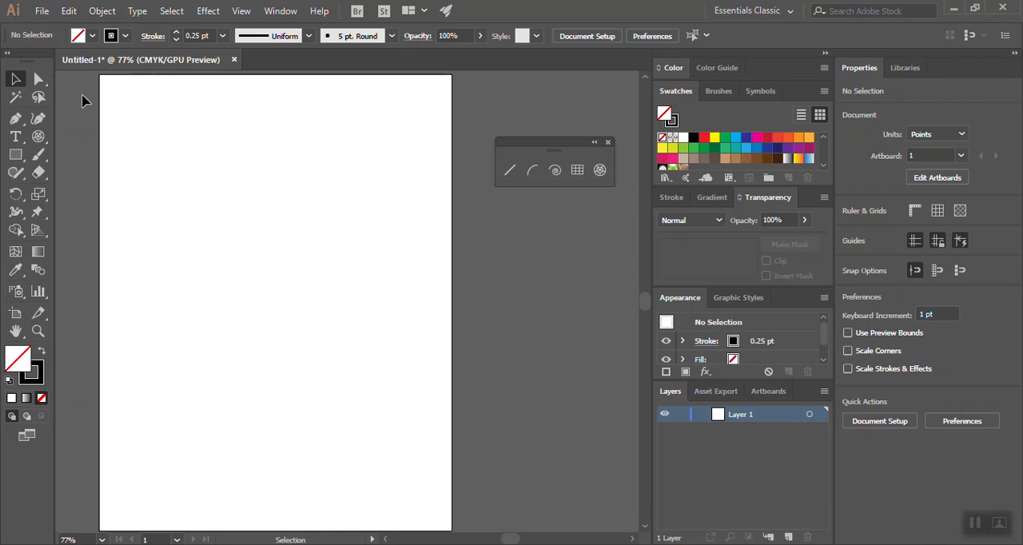
- Switch to Illustrator and start a polar grid on the artboard with 30 concentric dividers
left_click(38, 136)
left_click_drag(39, 139, 128, 137)
left_click_drag(39, 137, 114, 209)
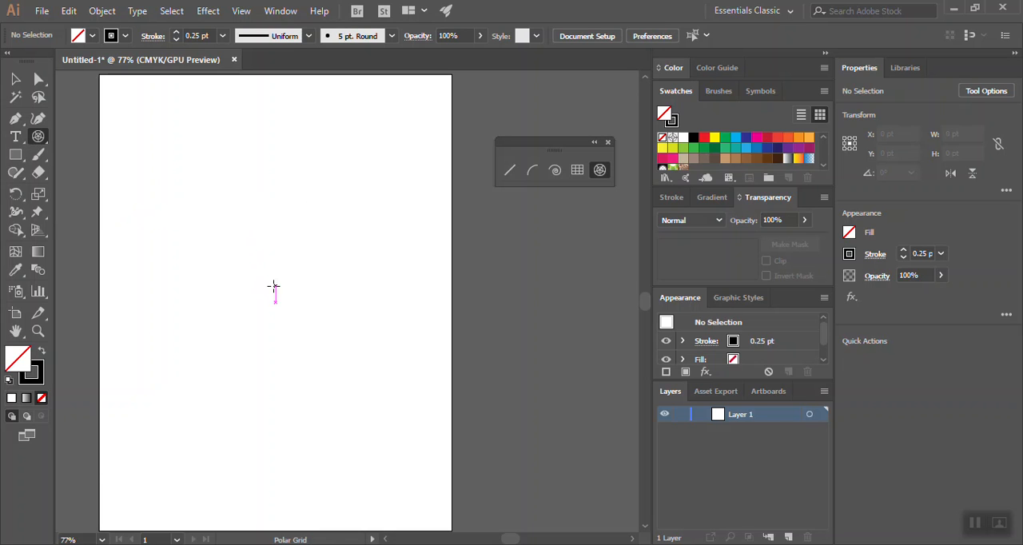
left_click(273, 286)
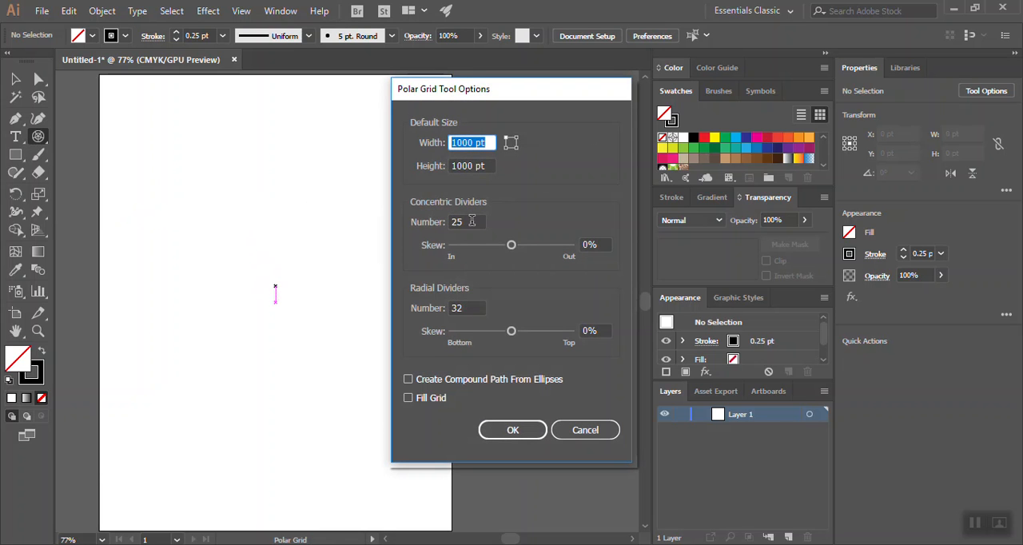
double_click(473, 222)
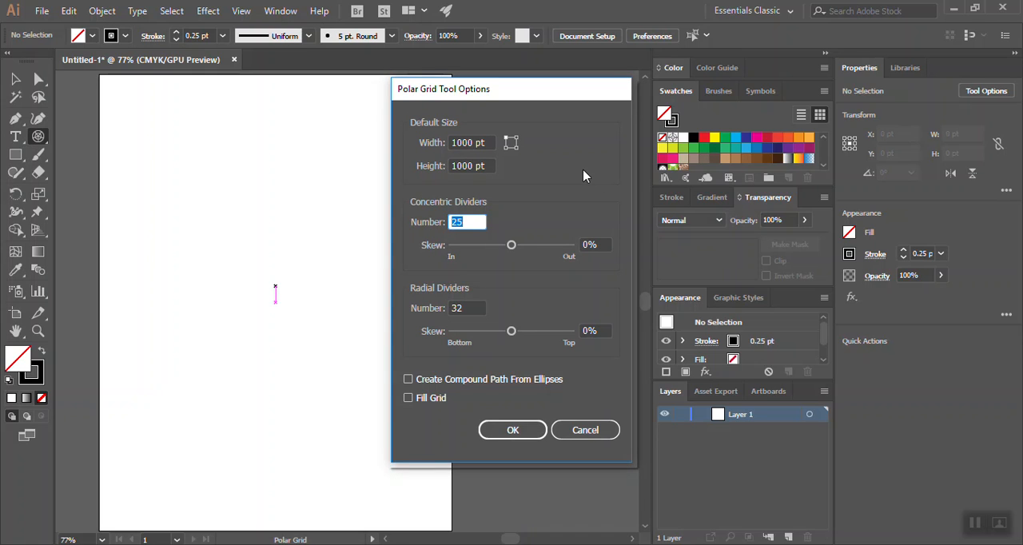
type("30")
- Skew the radial dividers to -70% and create the 1000 pt polar grid
left_click_drag(511, 334, 504, 335)
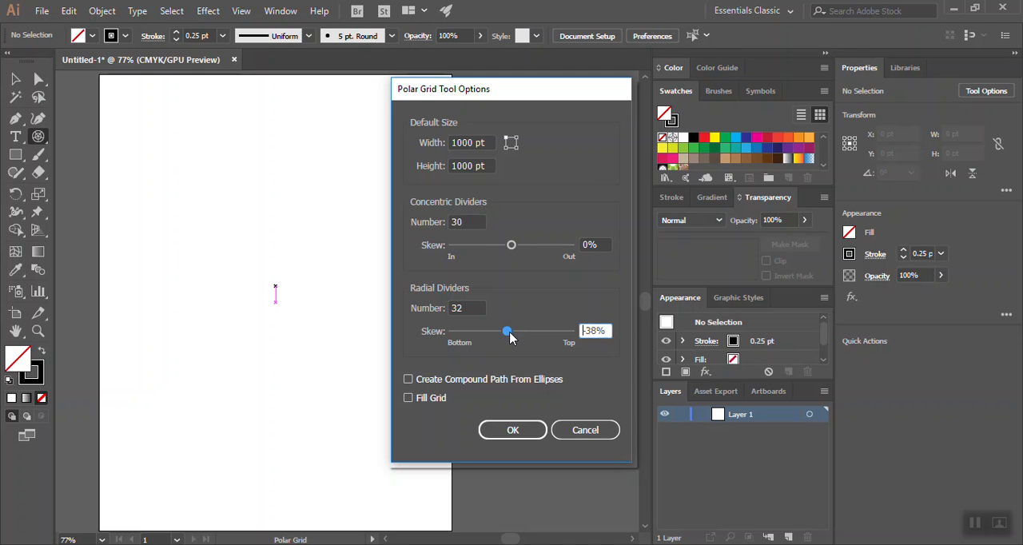
left_click_drag(507, 336, 502, 336)
left_click(512, 432)
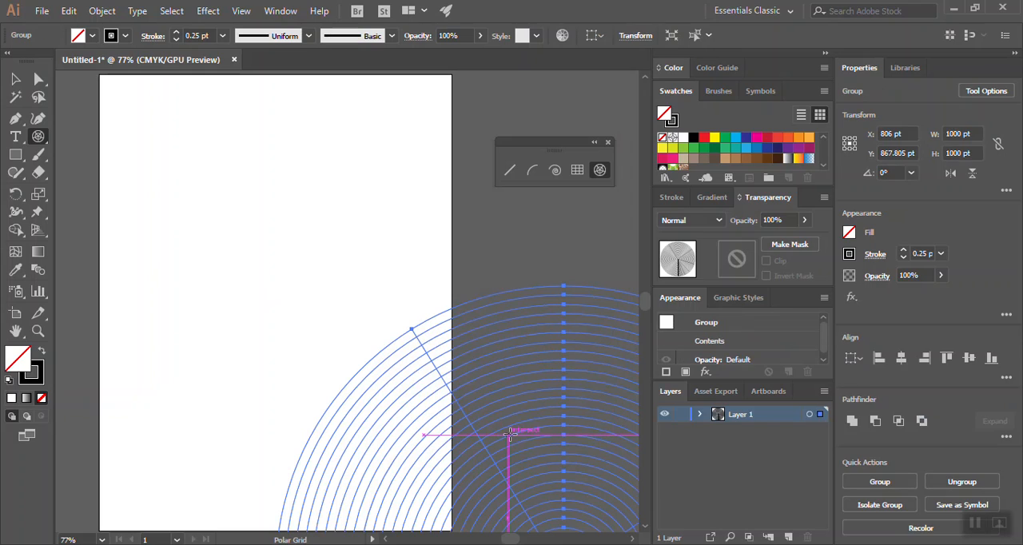
- Move the polar grid over the artboard to inspect its skewed radial lines, and delete it
left_click(19, 79)
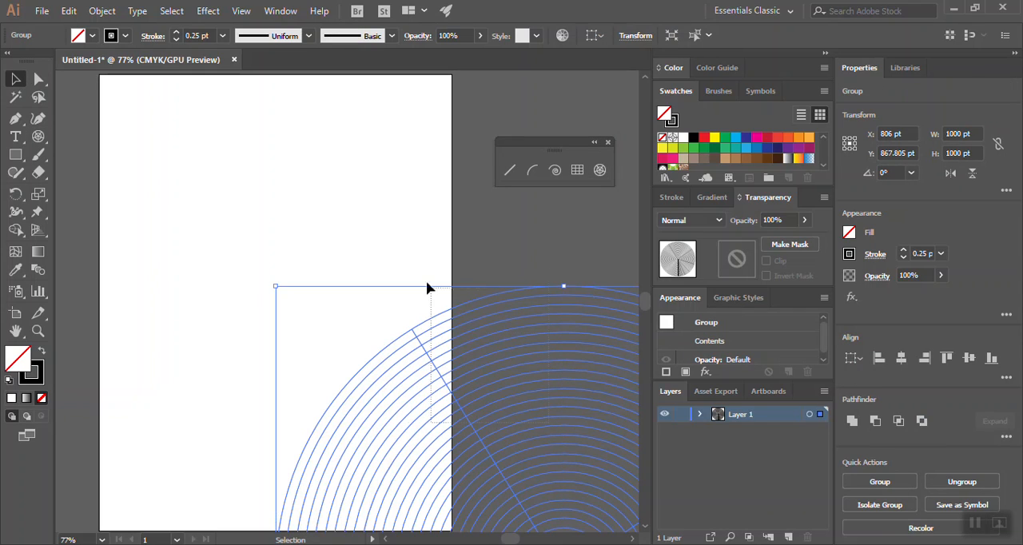
left_click_drag(431, 360, 292, 184)
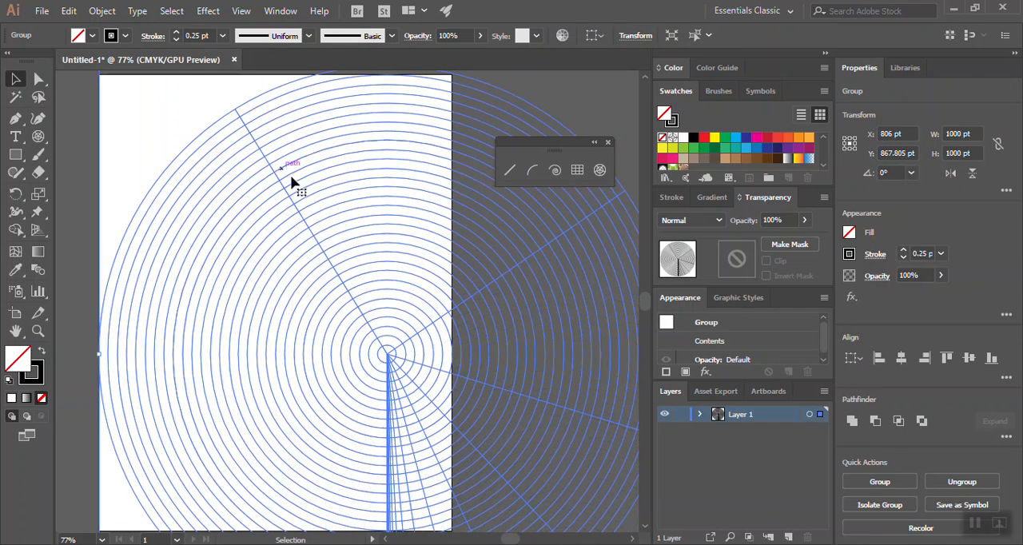
left_click_drag(388, 354, 332, 225)
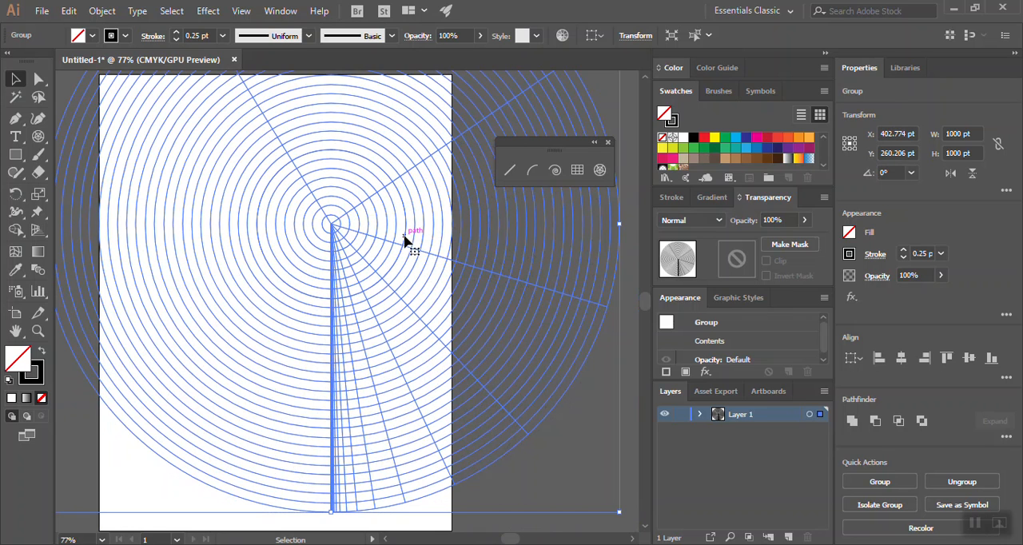
key("Delete")
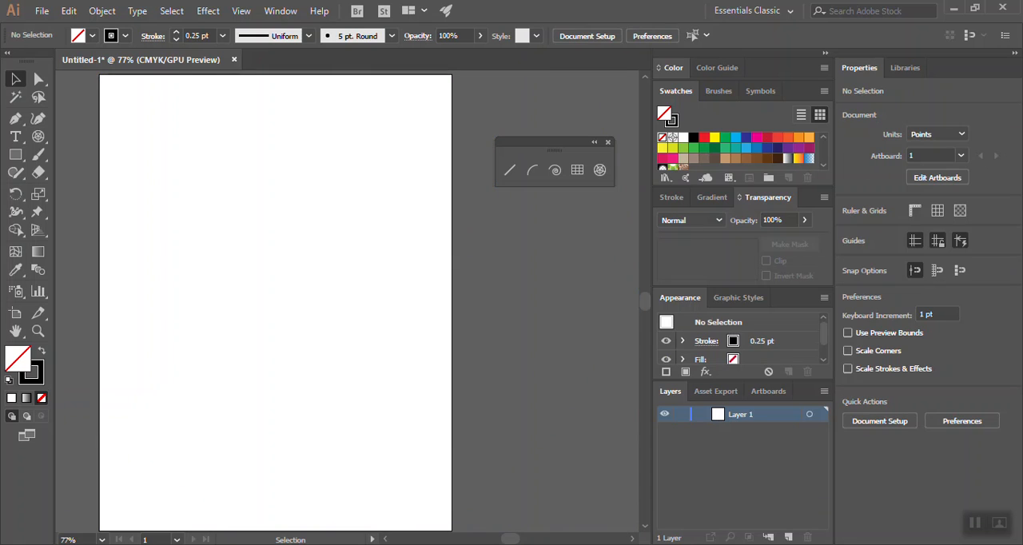
- Create another 1000 pt polar grid with radial skew 0% and the concentric dividers skewed inward
left_click(38, 138)
left_click(255, 223)
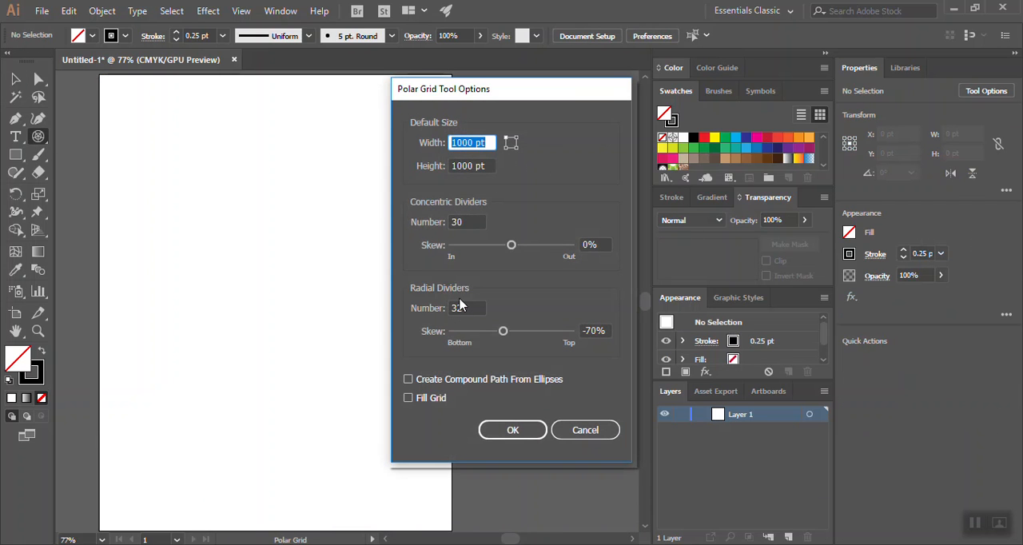
left_click(596, 331)
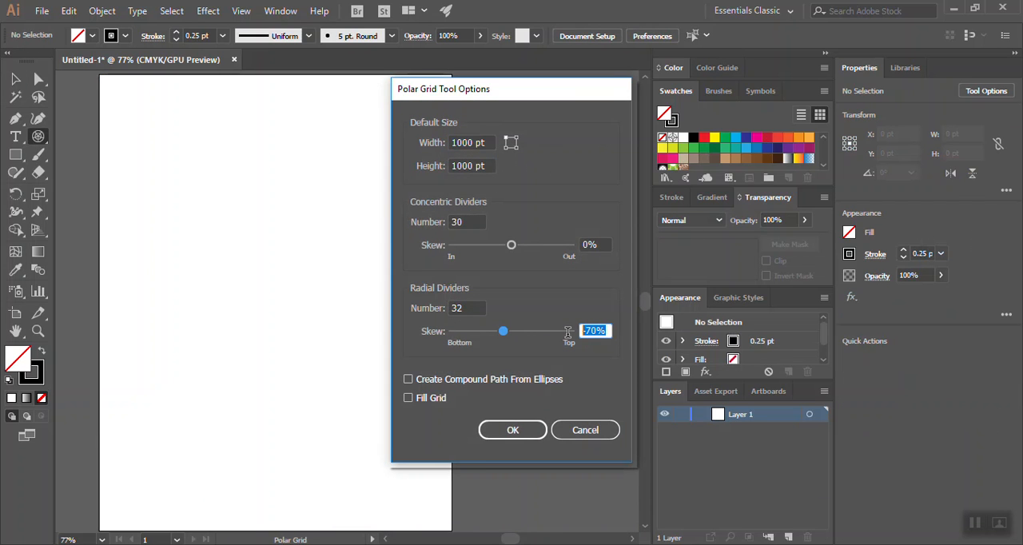
type("0")
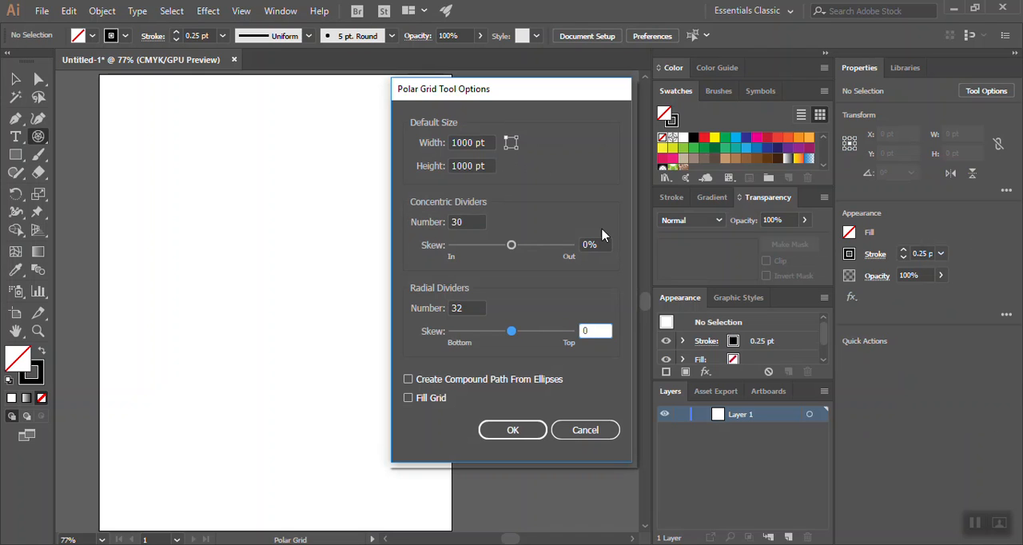
left_click_drag(513, 247, 507, 249)
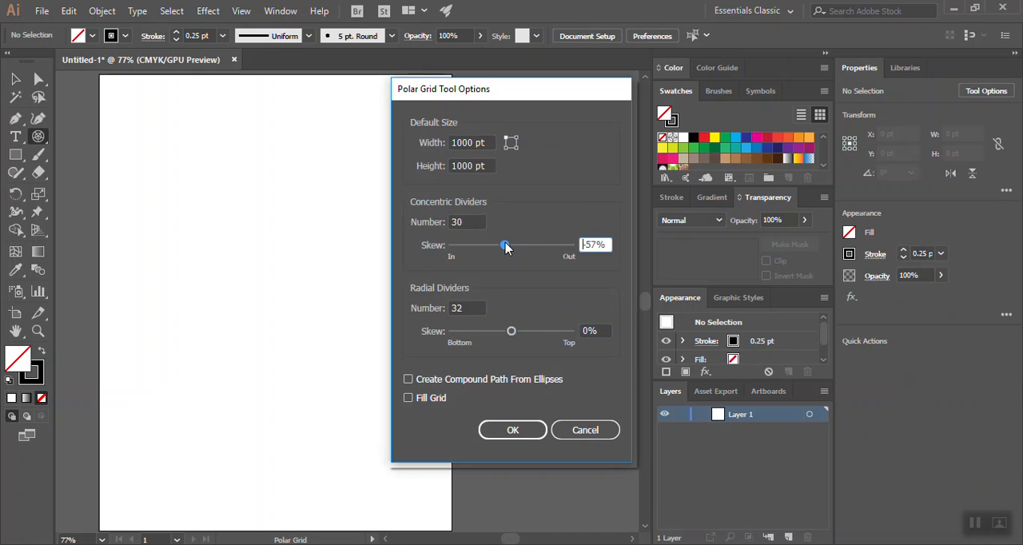
left_click_drag(505, 249, 504, 248)
left_click(512, 430)
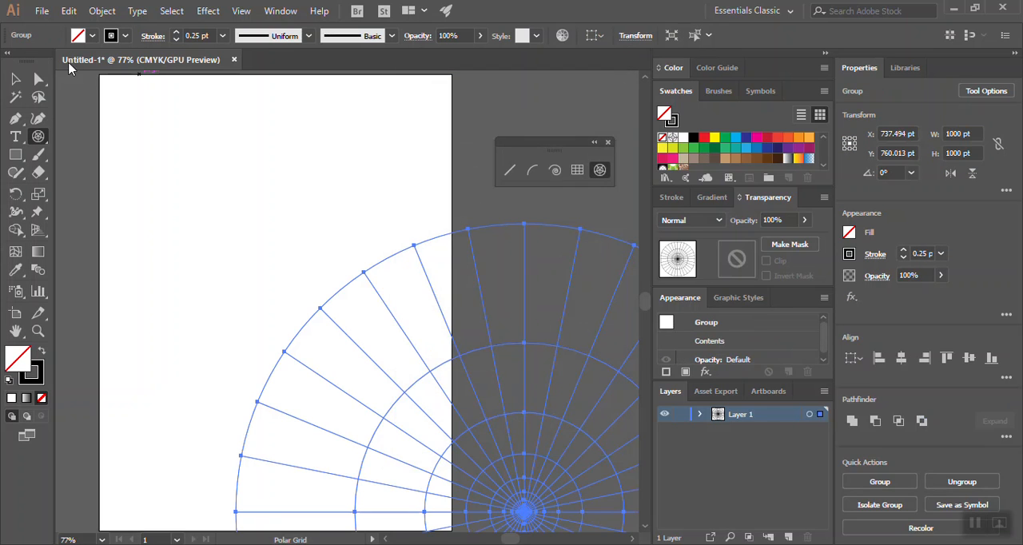
- Move the new polar grid so that its centre lies near the middle of the artboard, and deselect it
left_click(13, 80)
left_click_drag(531, 507, 323, 274)
left_click(614, 248)
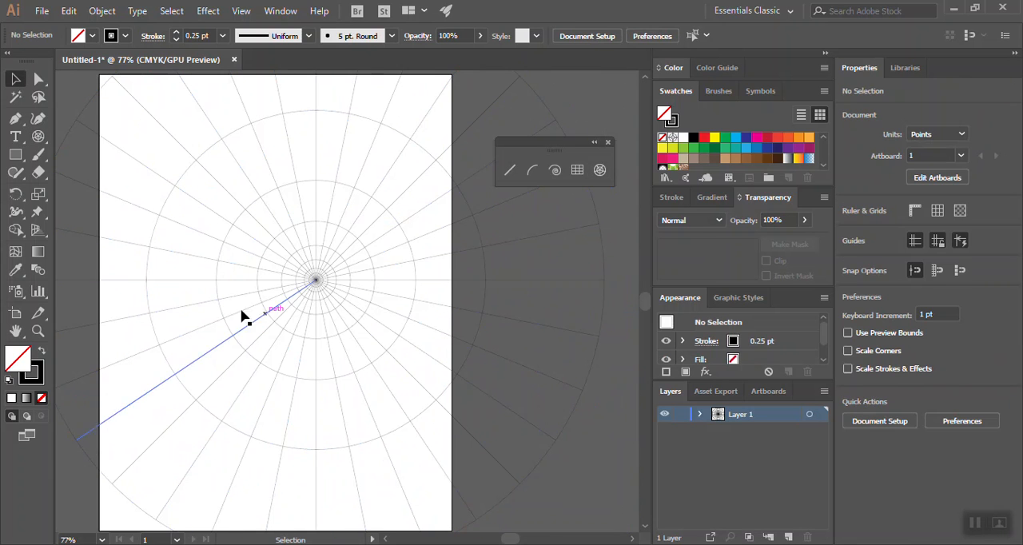
left_click(37, 331)
left_click_drag(311, 279, 283, 271)
left_click(15, 79)
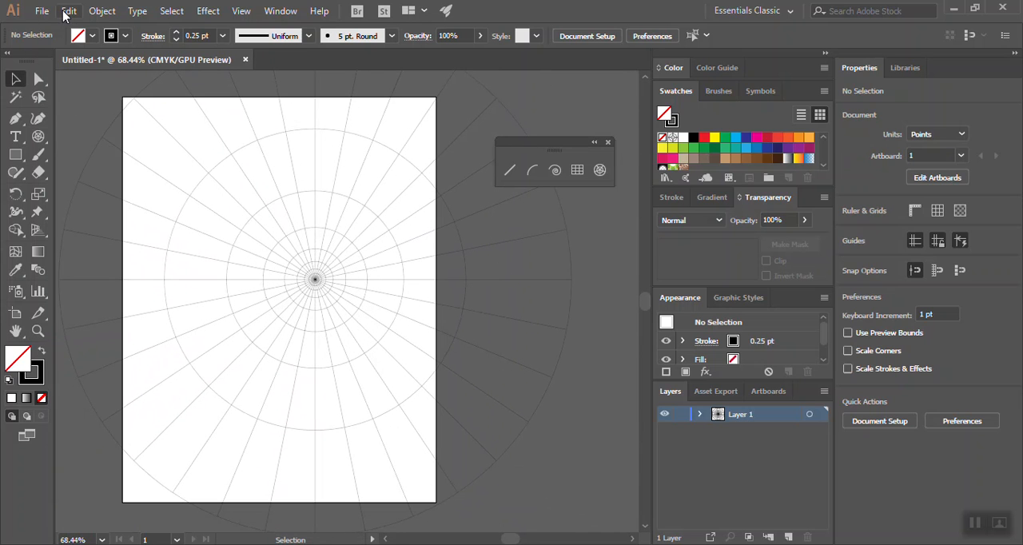
- Select the polar grid with its tightly packed centre on the artboard and delete it
left_click(69, 11)
left_click(520, 96)
left_click(338, 228)
key("Delete")
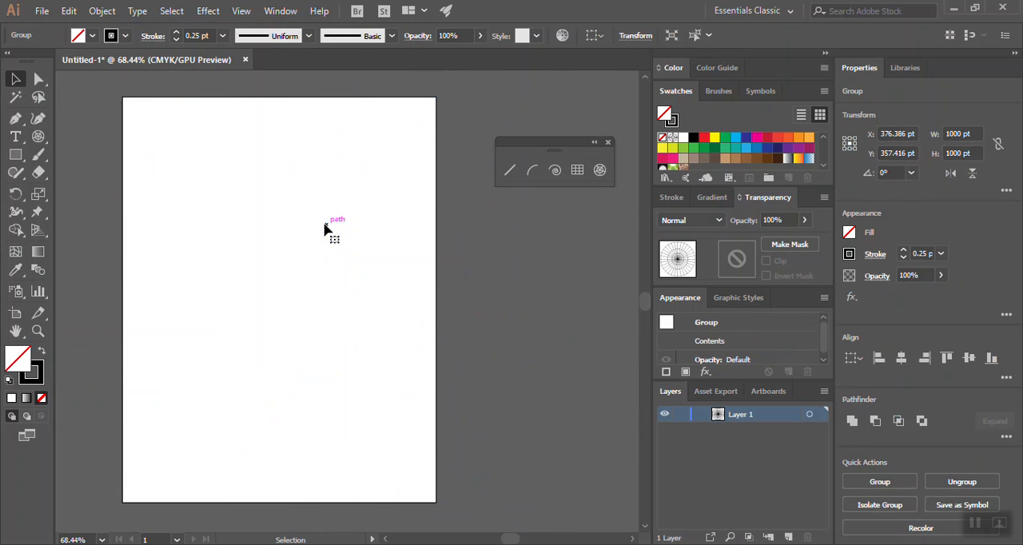
- Create a new 1000 pt polar grid with 30 concentric dividers skewed about -32% and 32 unskewed radial dividers
left_click(38, 136)
left_click(252, 257)
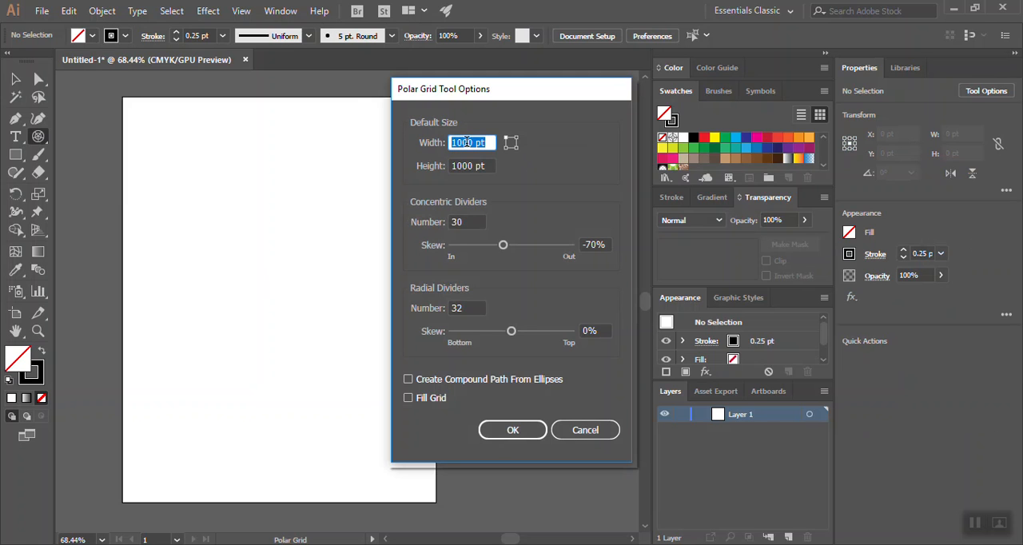
left_click(476, 142)
left_click_drag(504, 244, 512, 250)
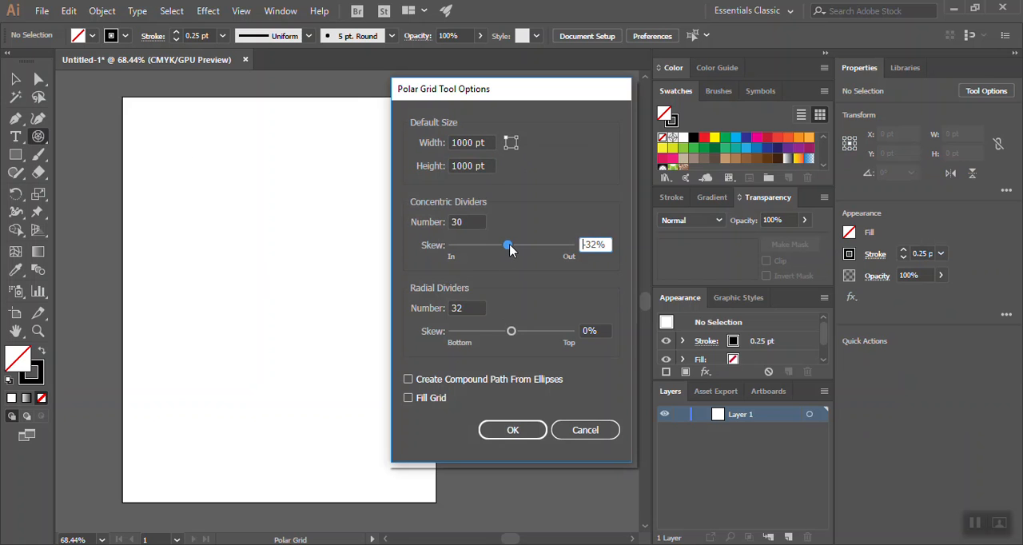
left_click(520, 430)
- Move the new polar grid so that its centre lies near the middle of the artboard, and deselect it
left_click(15, 79)
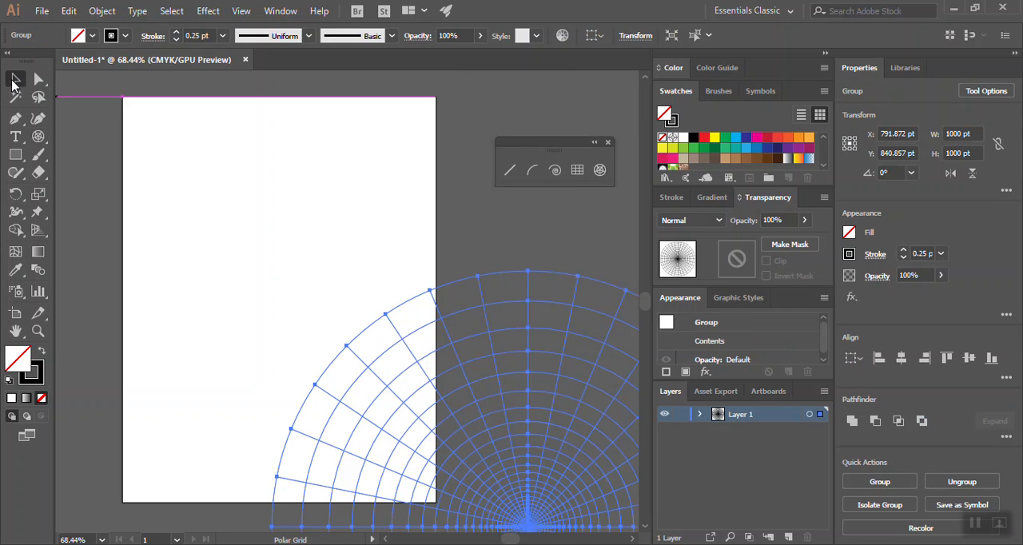
left_click_drag(528, 497, 308, 247)
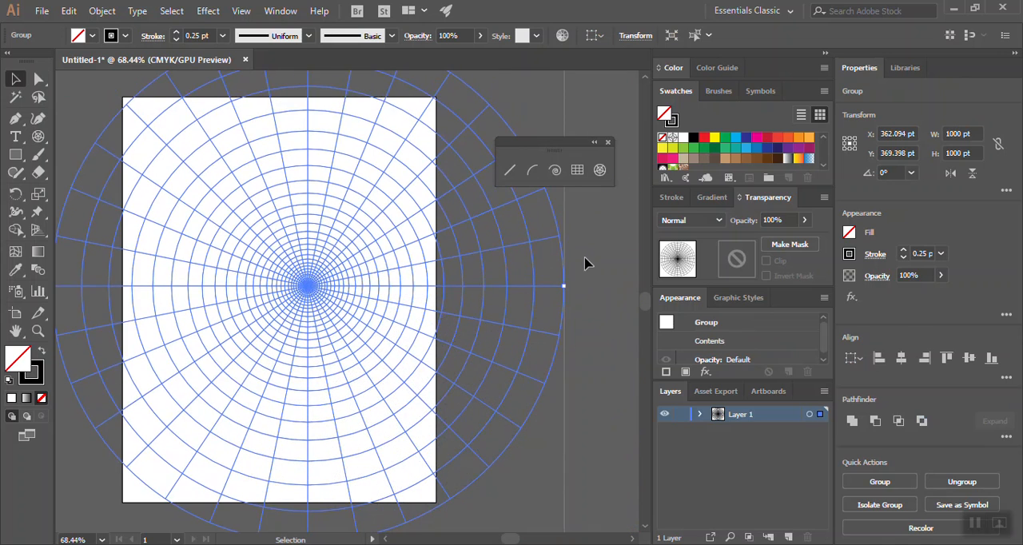
left_click(586, 262)
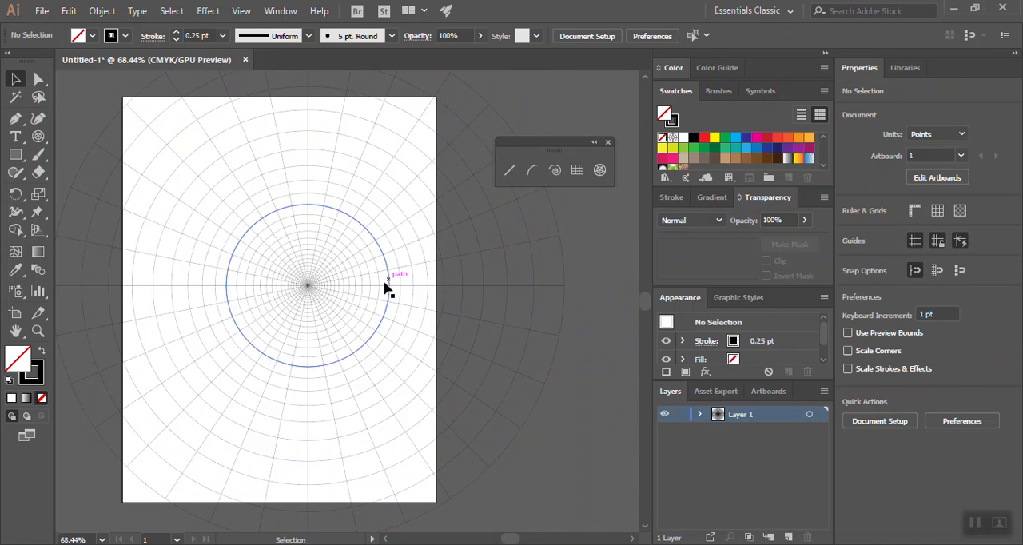
- Set the polar grid's stroke weight to 1 pt and deselect the grid
left_click(308, 286)
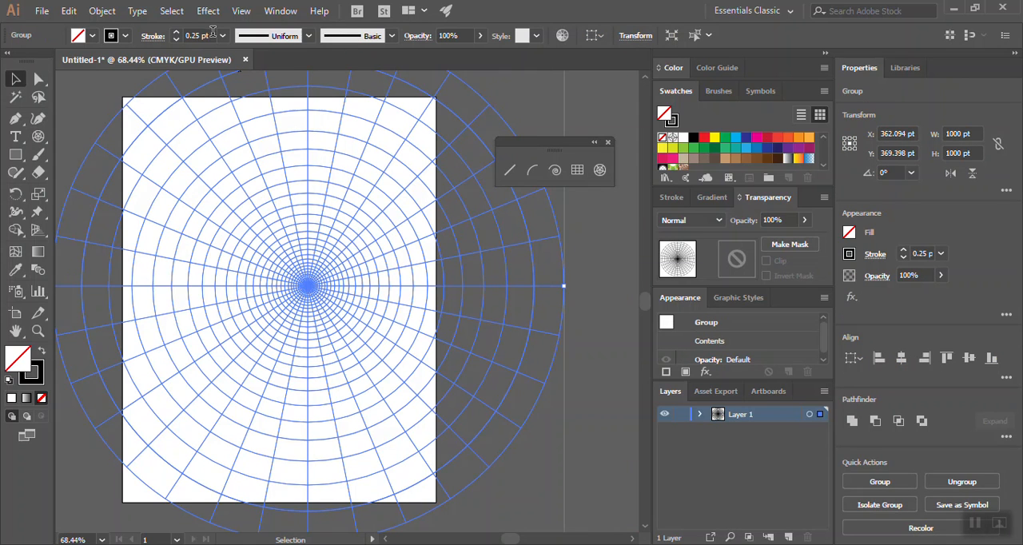
left_click(176, 33)
left_click(176, 33)
left_click(176, 32)
left_click(122, 80)
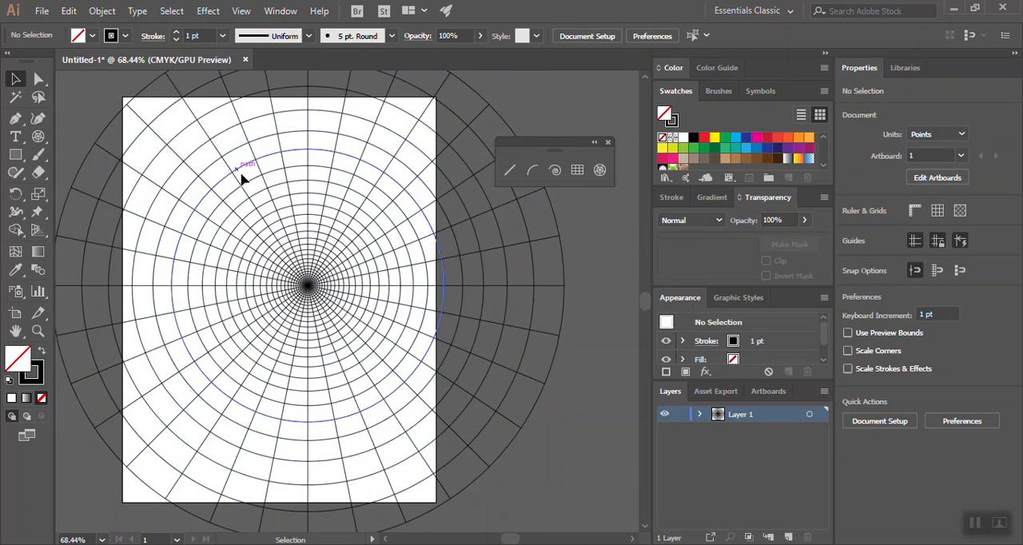
- Inspect the grid's dense centre and thin the whole grid's stroke weight to 0.125 pt
left_click(38, 330)
left_click_drag(315, 285, 787, 333)
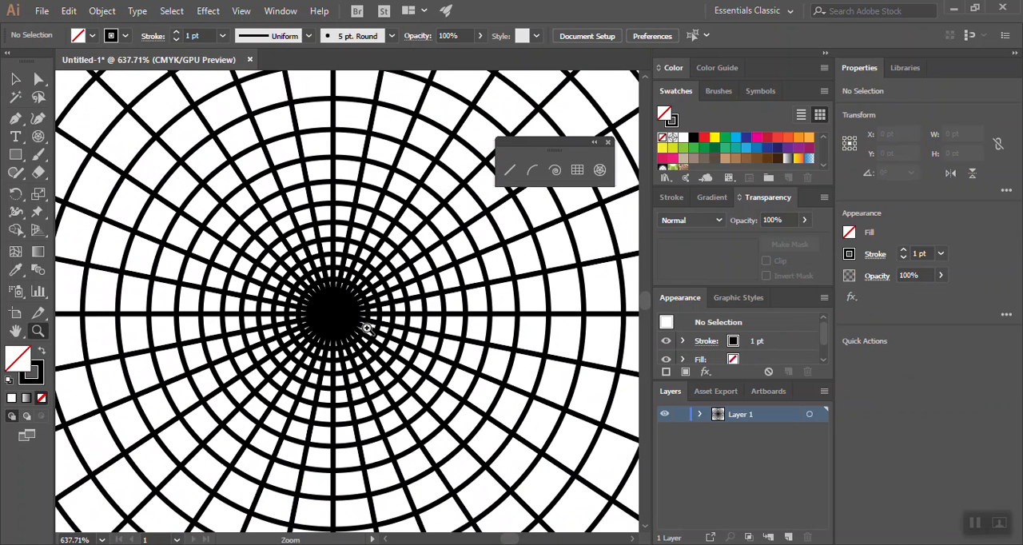
left_click(15, 78)
left_click(357, 297)
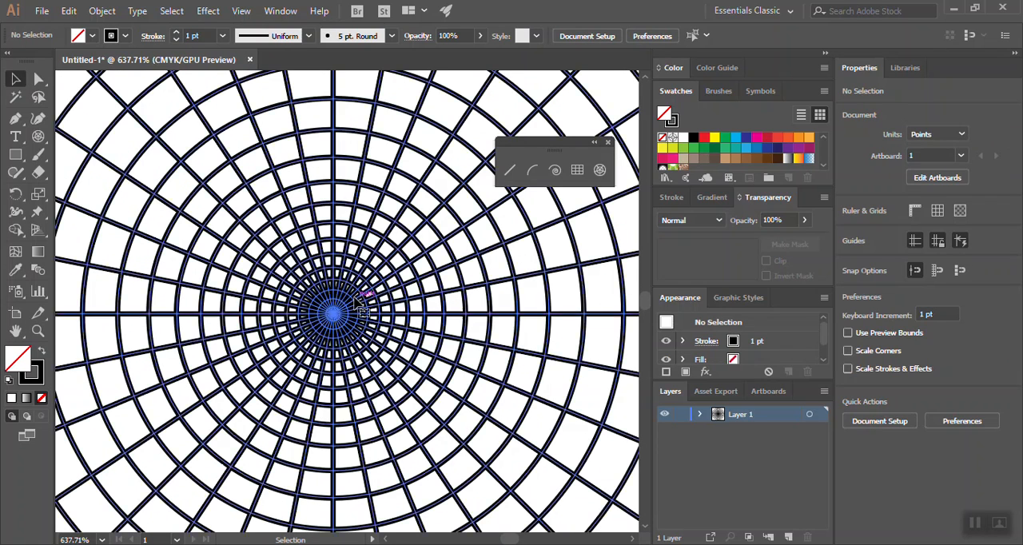
left_click(223, 35)
left_click(229, 55)
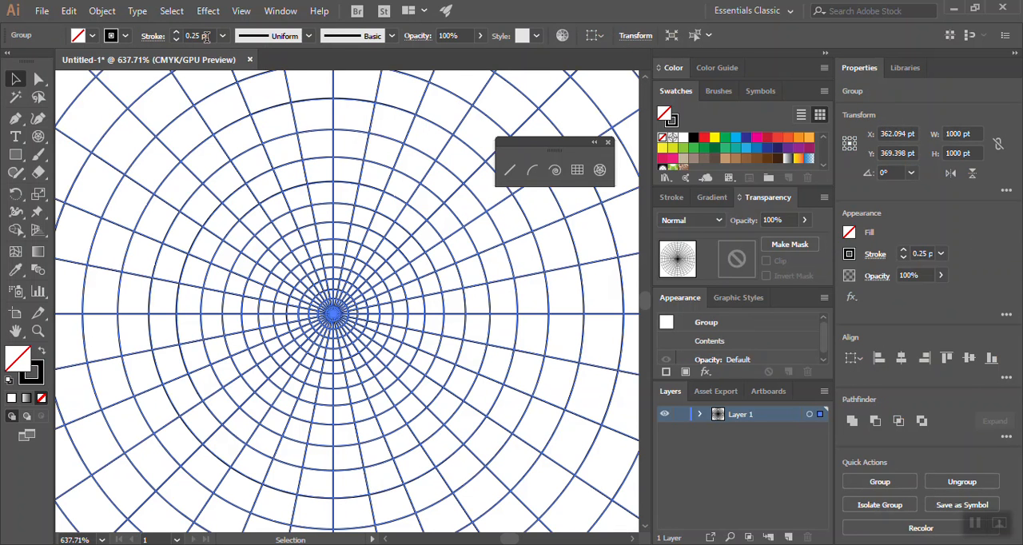
left_click(192, 37)
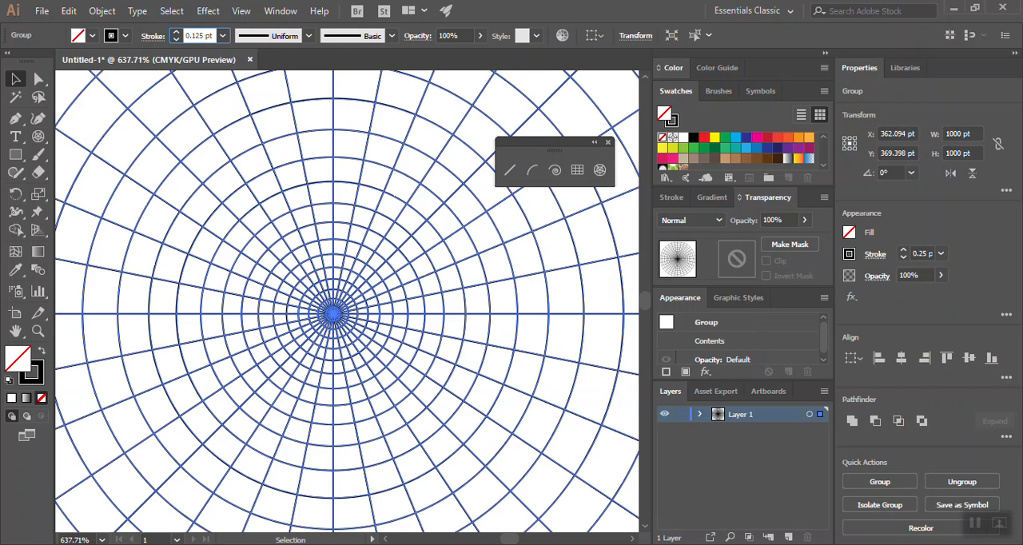
key("Return")
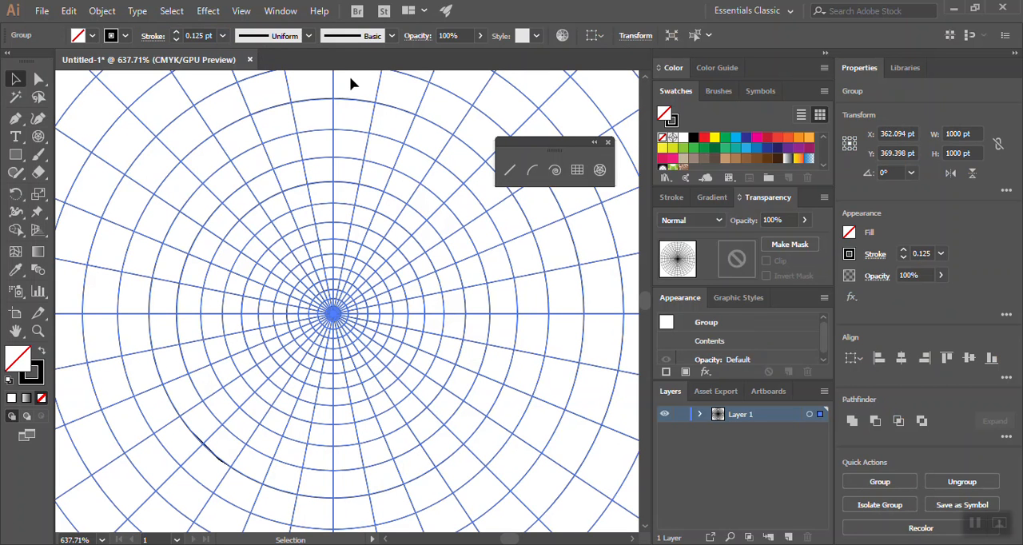
- Copy the polar grid to the clipboard and deselect it with the whole artboard in view
left_click(69, 10)
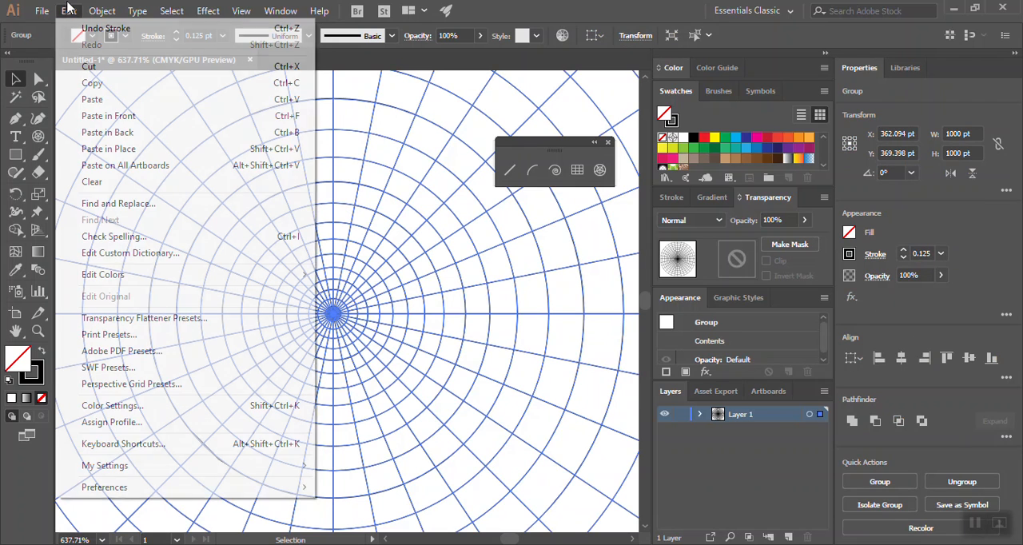
left_click(92, 84)
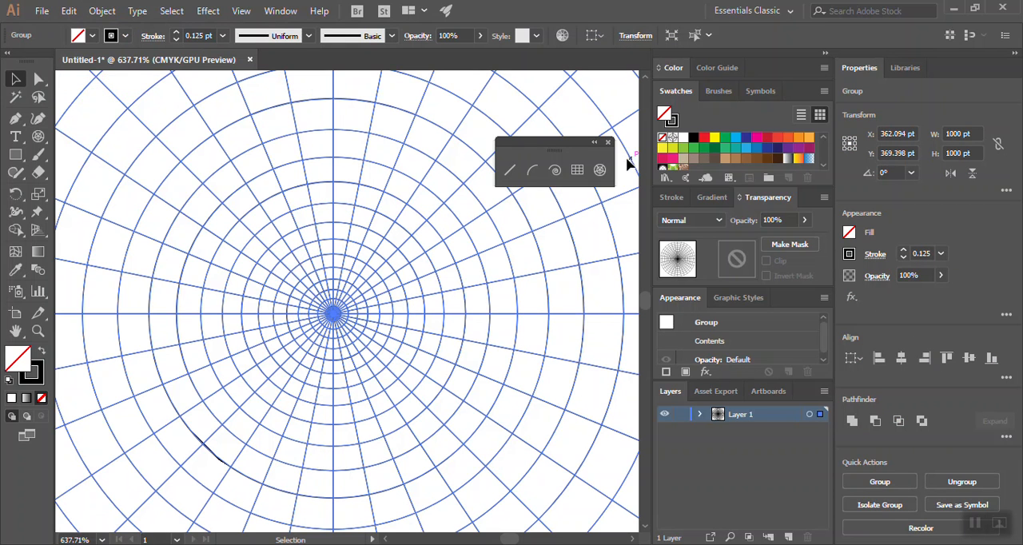
double_click(15, 330)
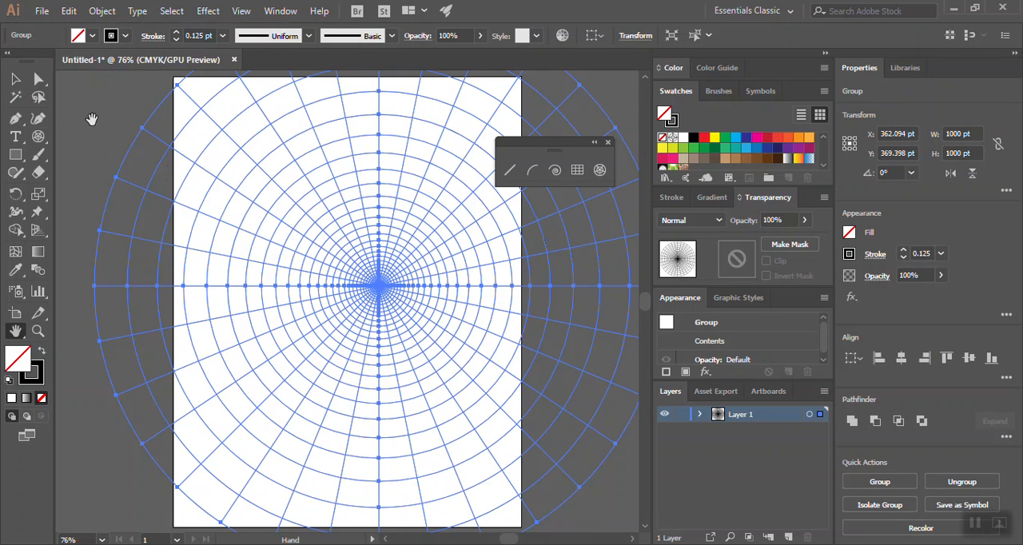
left_click(256, 135)
mouse_move(642, 544)
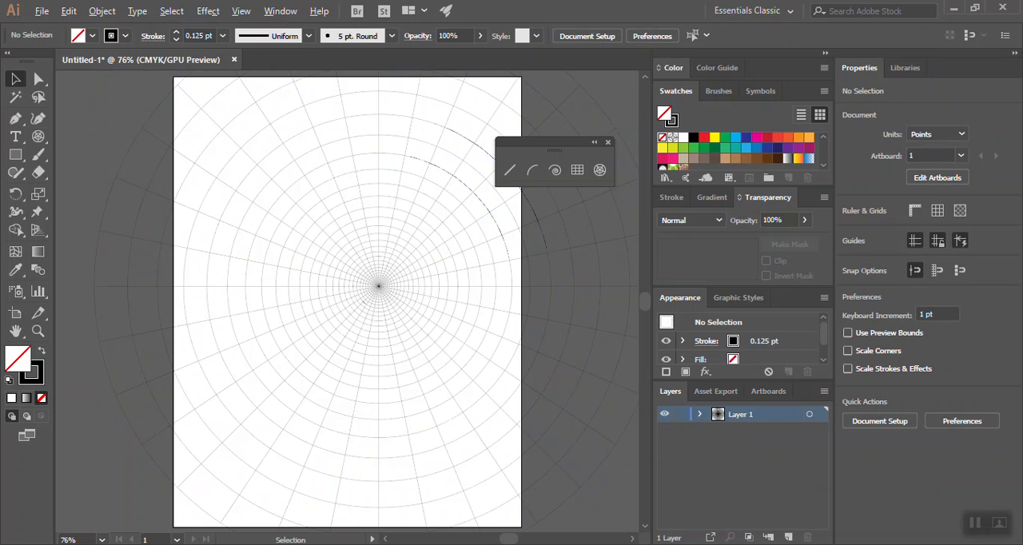
- Switch to Photoshop and paste the grid above the photo as a Smart Object, without adding it to the current library
key("alt+Tab")
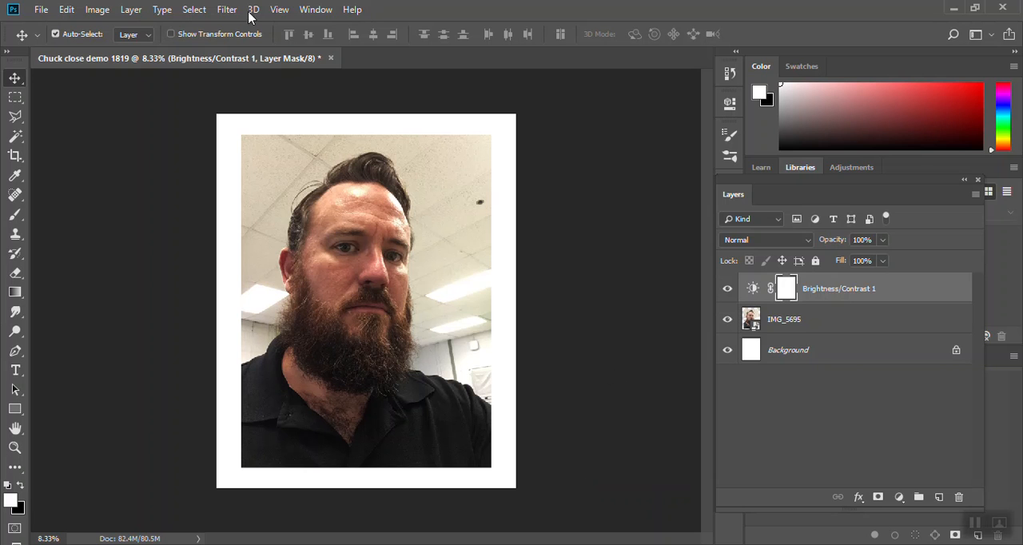
left_click(72, 9)
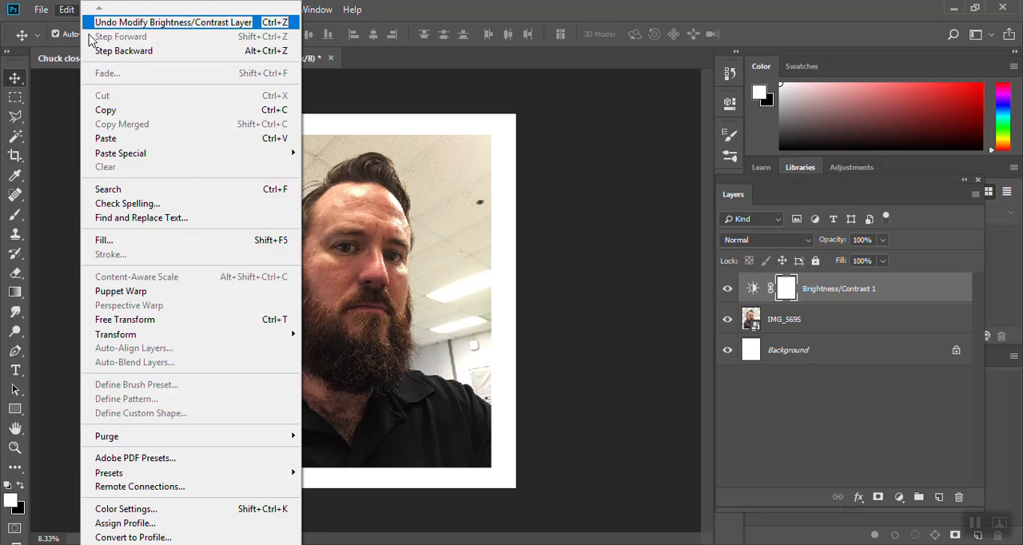
left_click(107, 140)
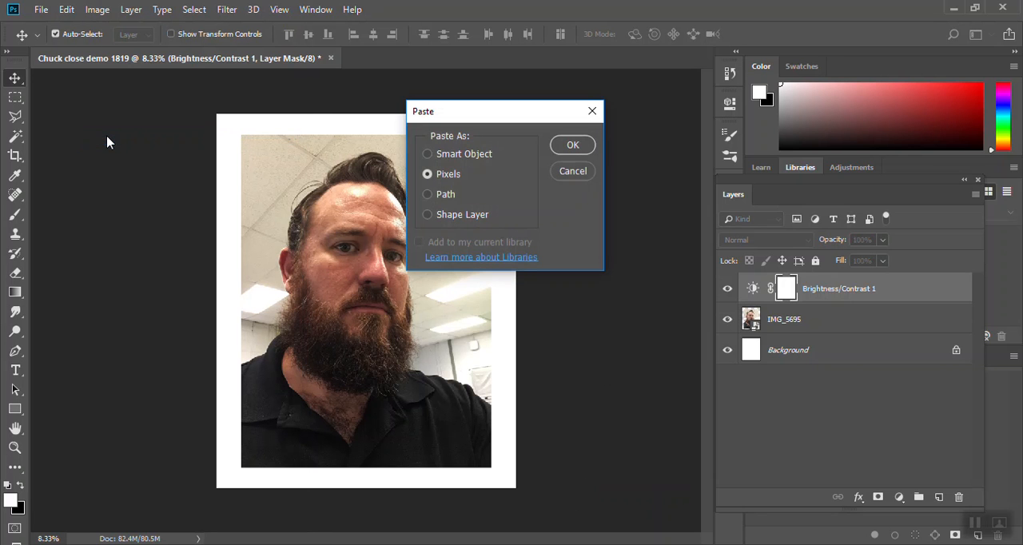
left_click(440, 154)
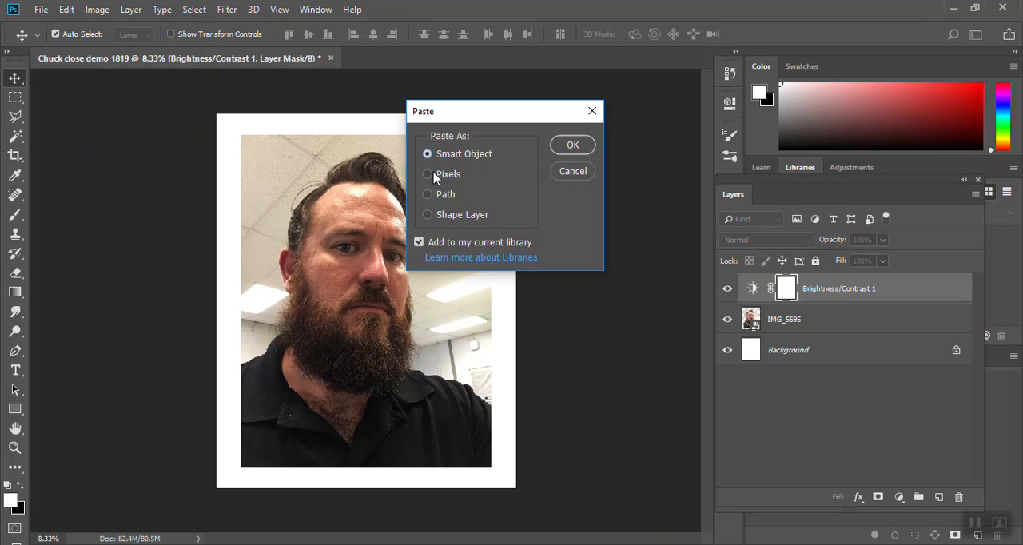
left_click(436, 176)
left_click(438, 156)
left_click(419, 242)
left_click(572, 145)
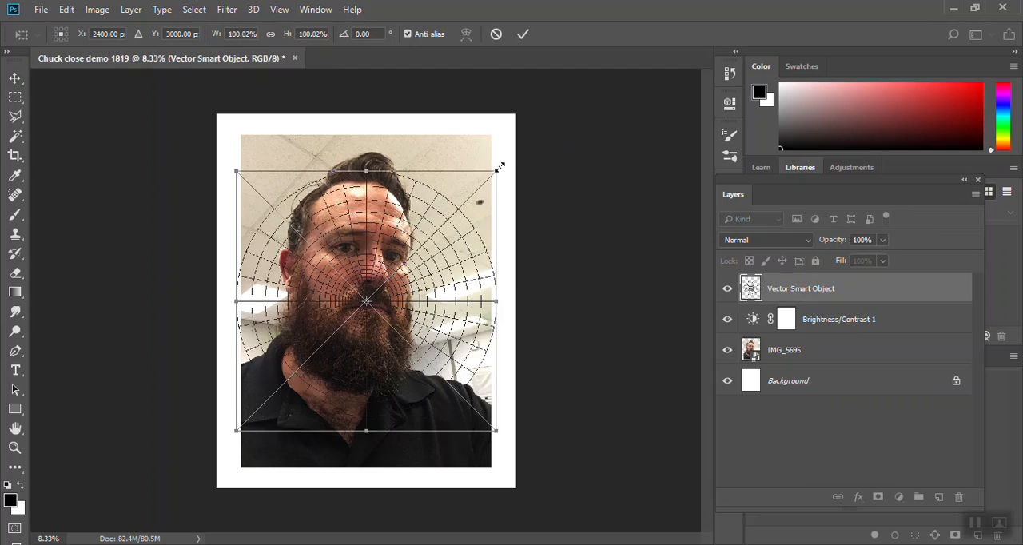
- Enlarge the pasted grid proportionally to about 213%, place its centre over the eye on the photo's right side, and apply the transform
left_click_drag(499, 168, 595, 72)
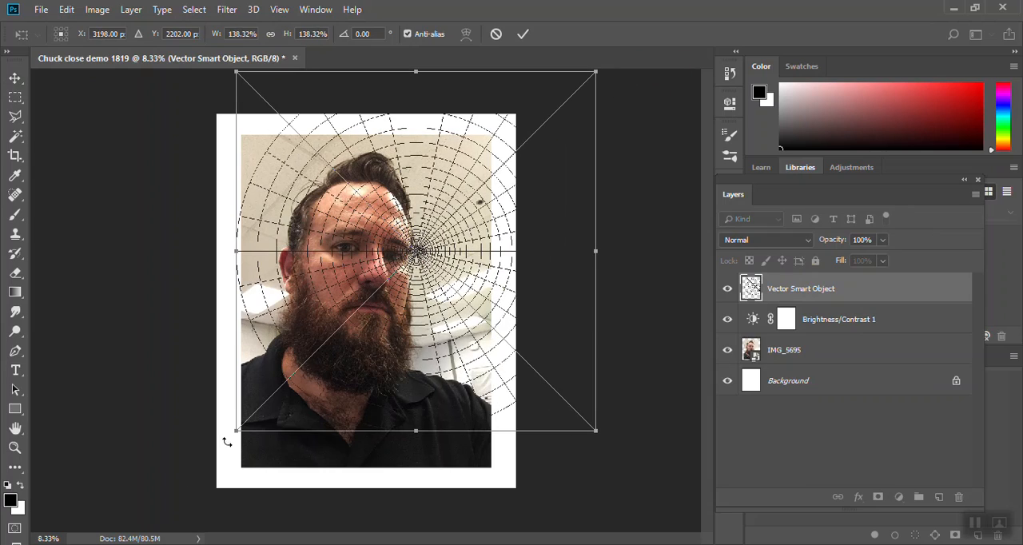
left_click_drag(236, 432, 143, 524)
left_click_drag(399, 351, 424, 315)
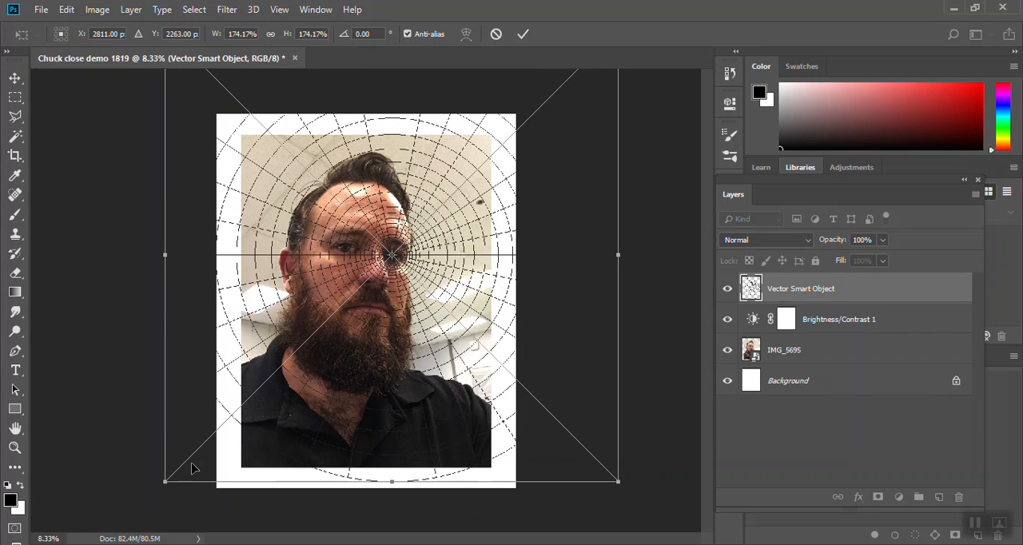
left_click_drag(162, 480, 120, 526)
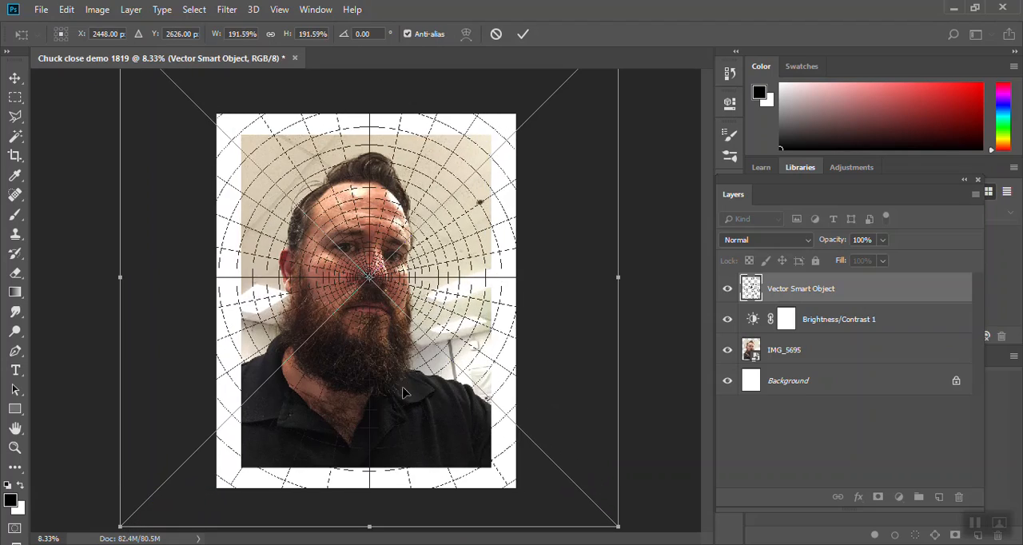
left_click_drag(443, 314, 484, 357)
left_click_drag(270, 164, 334, 228)
left_click_drag(223, 132, 170, 79)
left_click_drag(434, 363, 384, 265)
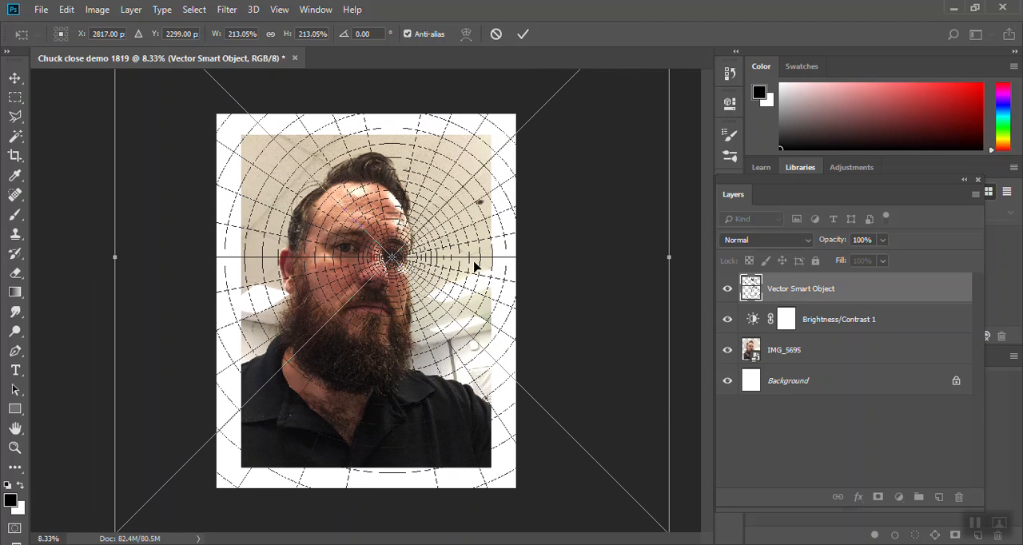
left_click(523, 33)
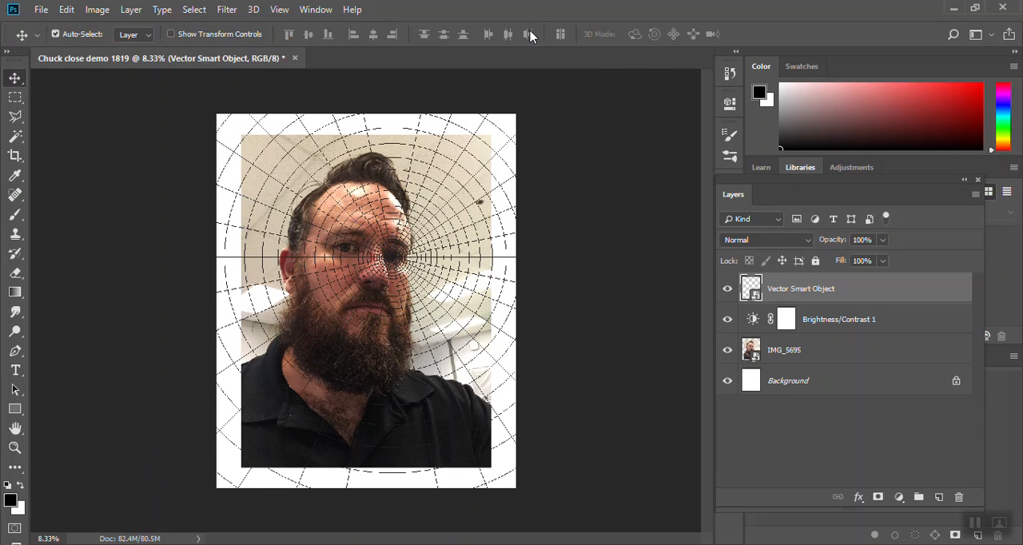
- Move the grid layer slightly up and left so that its centre sits on the pupil of the eye
left_click(15, 447)
left_click_drag(383, 254, 456, 294)
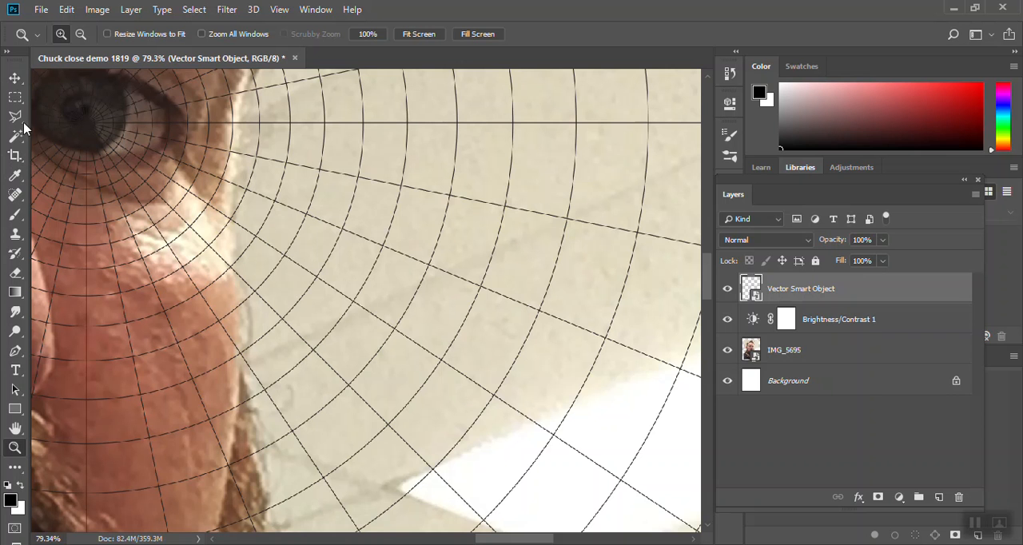
left_click(15, 428)
left_click_drag(109, 274, 317, 300)
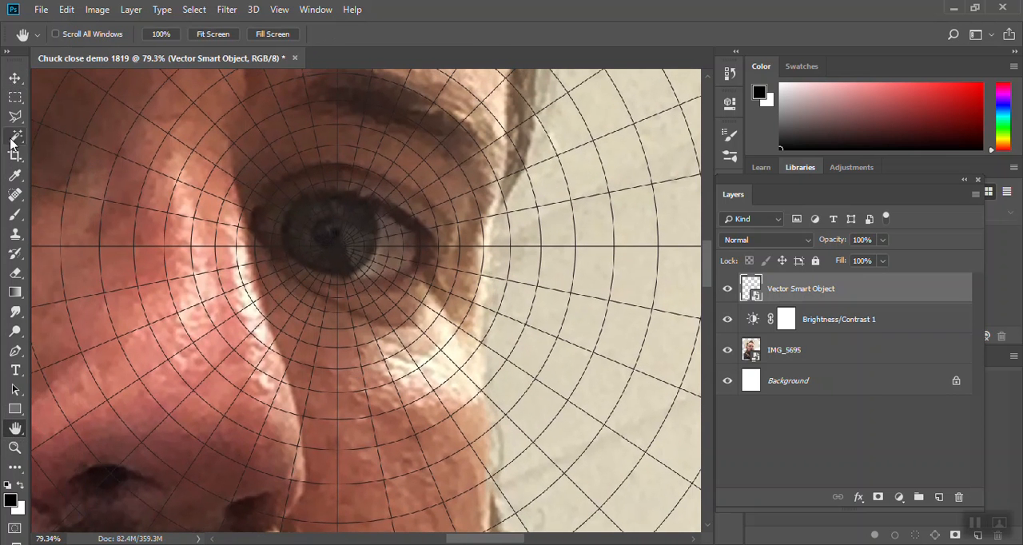
left_click(15, 78)
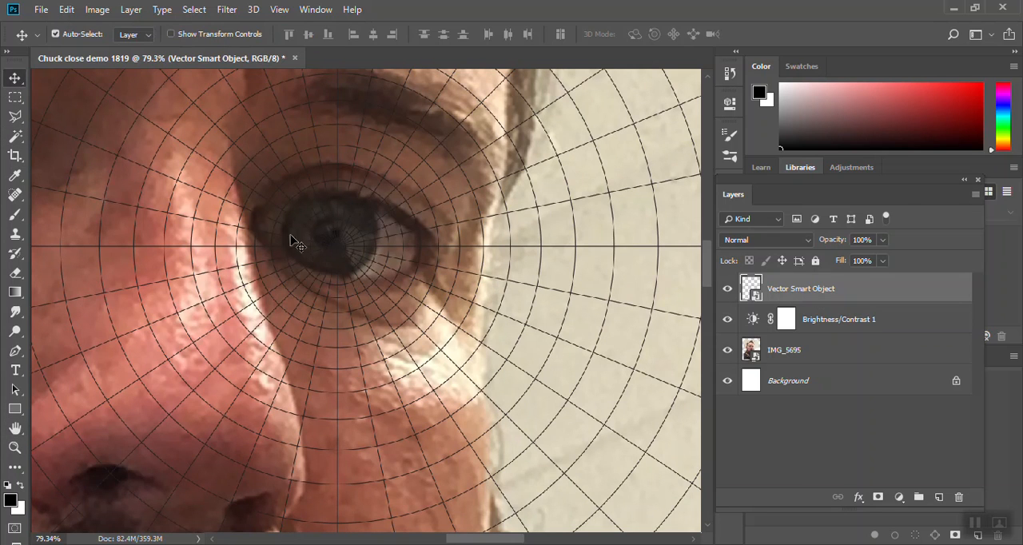
left_click_drag(345, 259, 334, 241)
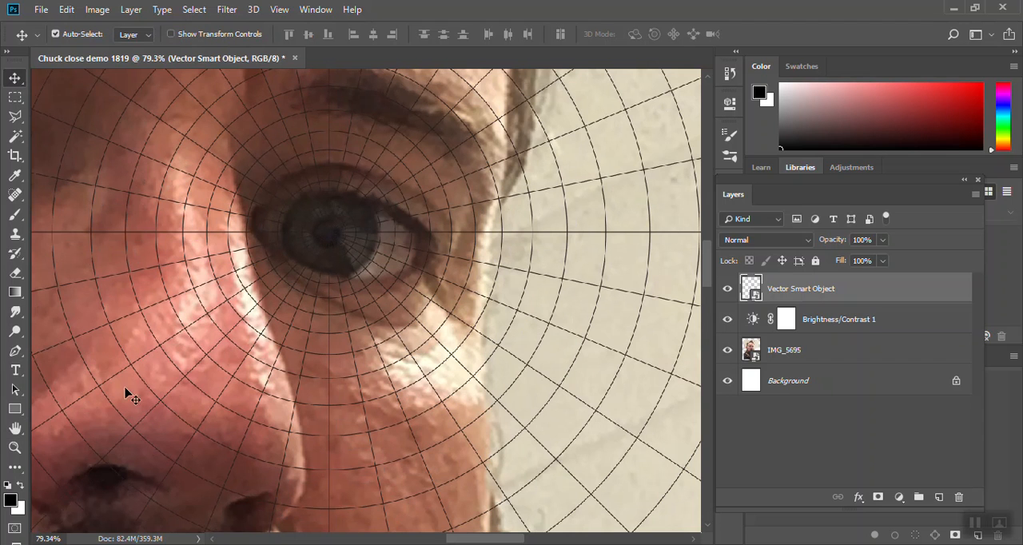
- Check the document's dimensions and resolution without changing them, and inspect the grid lines beside the eye at pixel level
left_click(96, 9)
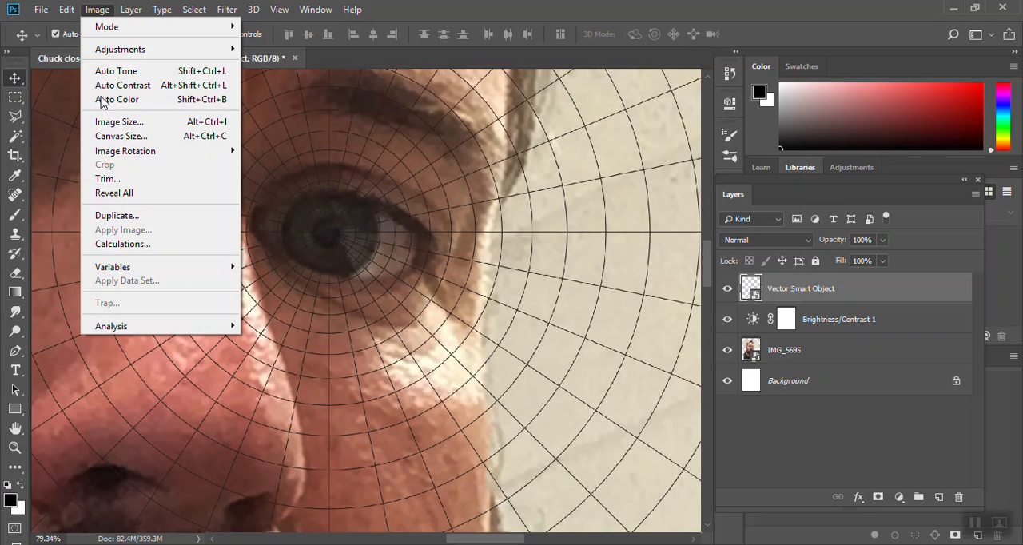
left_click(116, 121)
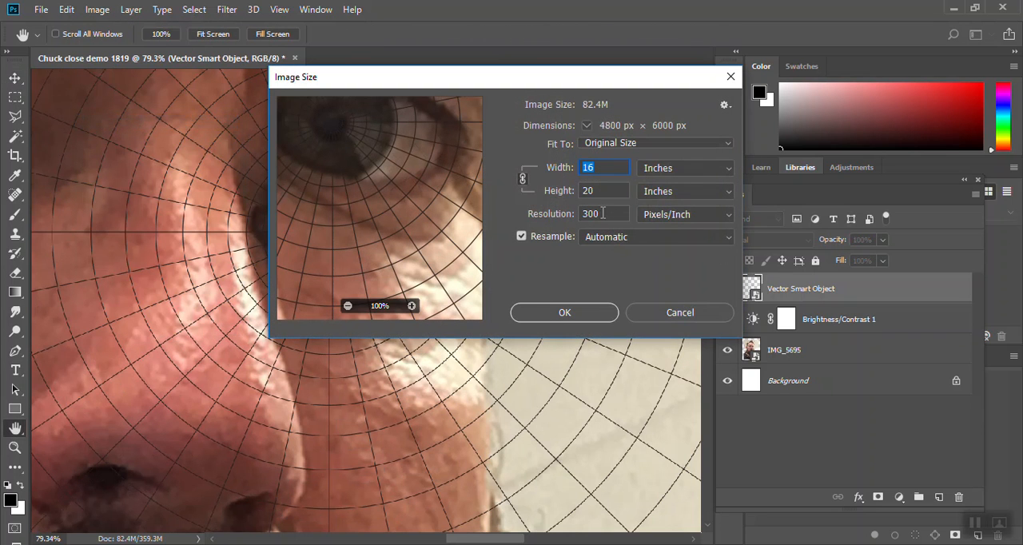
left_click(662, 312)
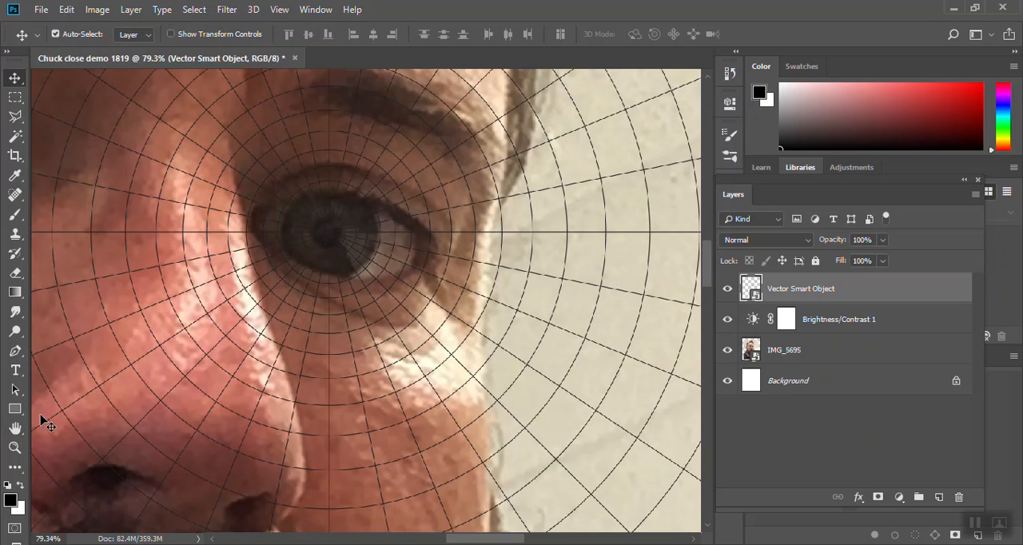
left_click(15, 446)
left_click_drag(304, 258, 297, 287)
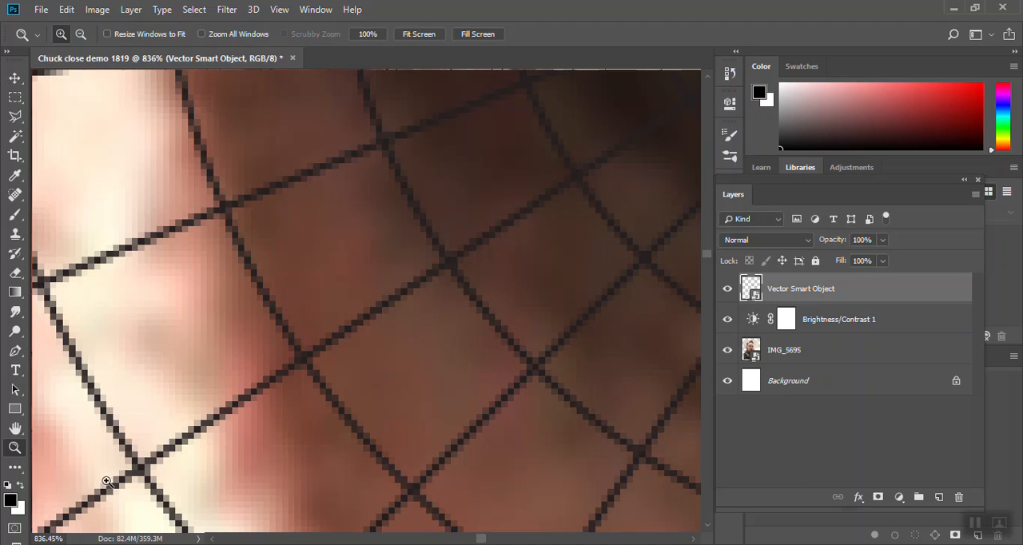
- Hide the current grid layer over the fitted photo, then switch to Illustrator and delete the old polar grid
double_click(15, 429)
left_click(727, 291)
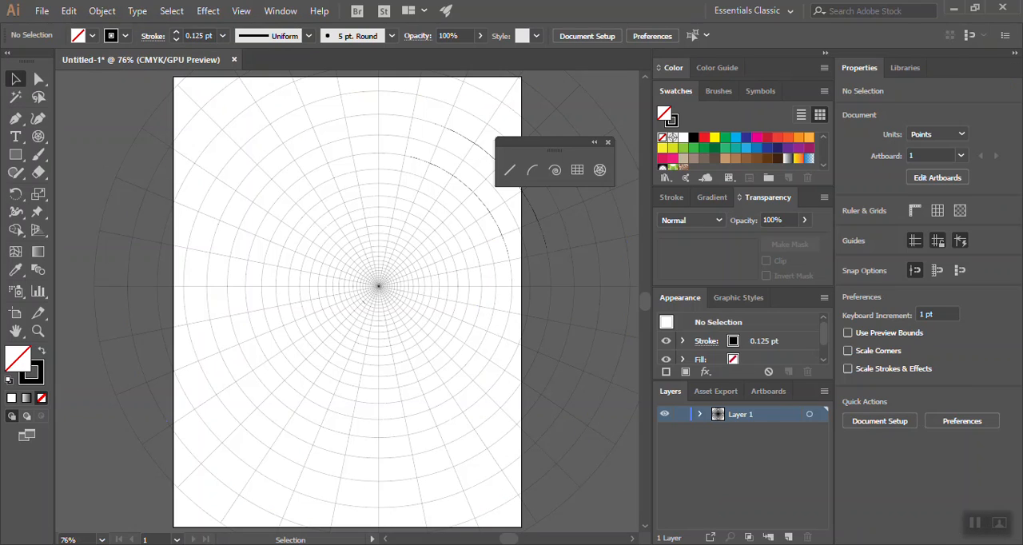
left_click(295, 290)
key("Delete")
- Create a 1000 x 1000 pt polar grid with 25 concentric dividers at 0% skew and 32 radial dividers at 0% skew
left_click(601, 170)
left_click(356, 274)
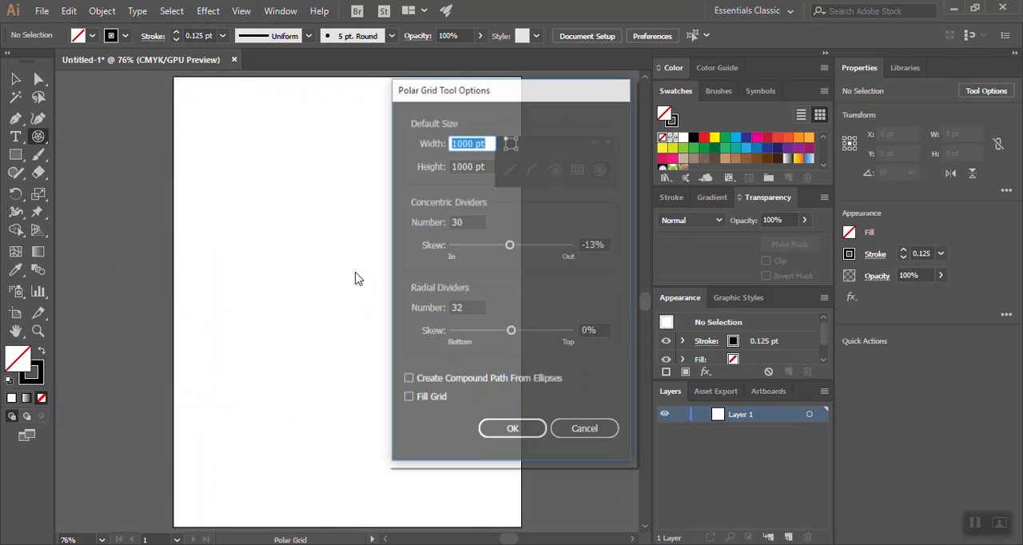
left_click(606, 245)
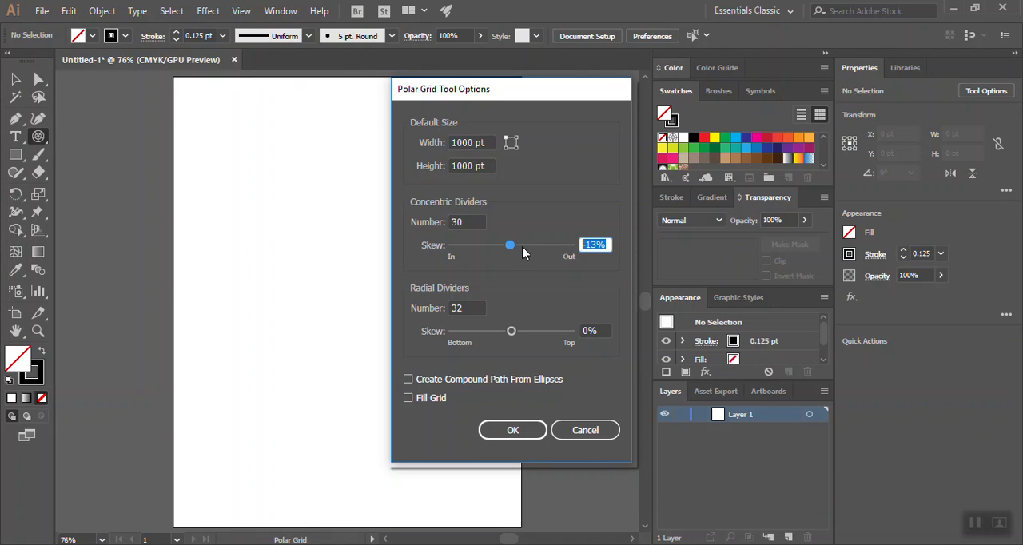
type("0")
left_click(469, 221)
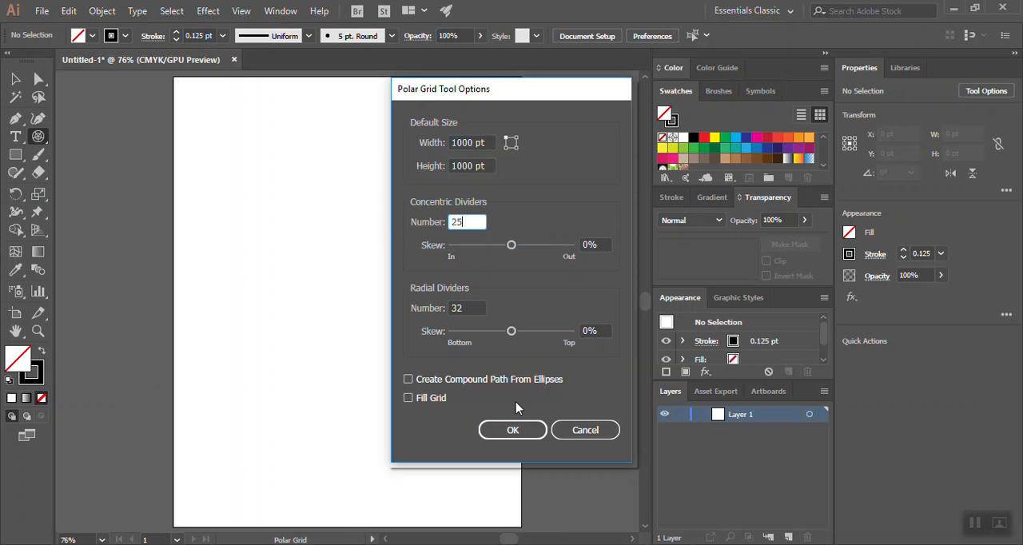
left_click(512, 429)
- Move the new polar grid up and left over the artboard and copy it to the clipboard
key("v")
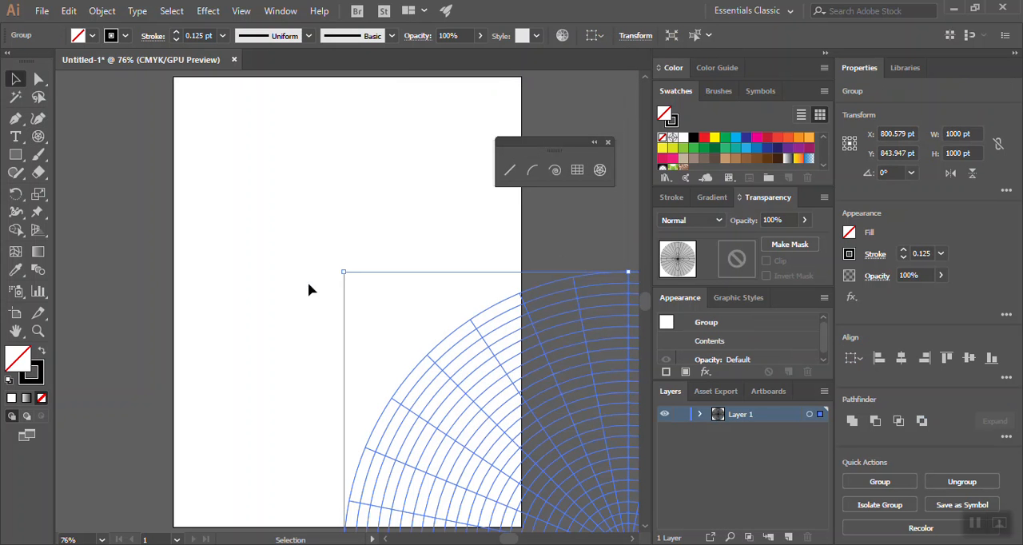
left_click_drag(567, 413, 335, 207)
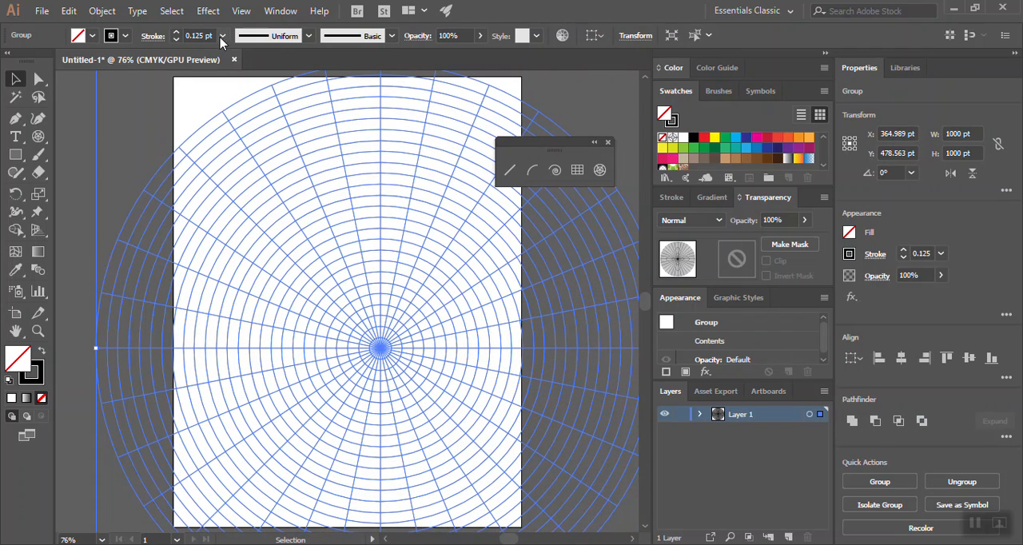
right_click(360, 324)
left_click(72, 9)
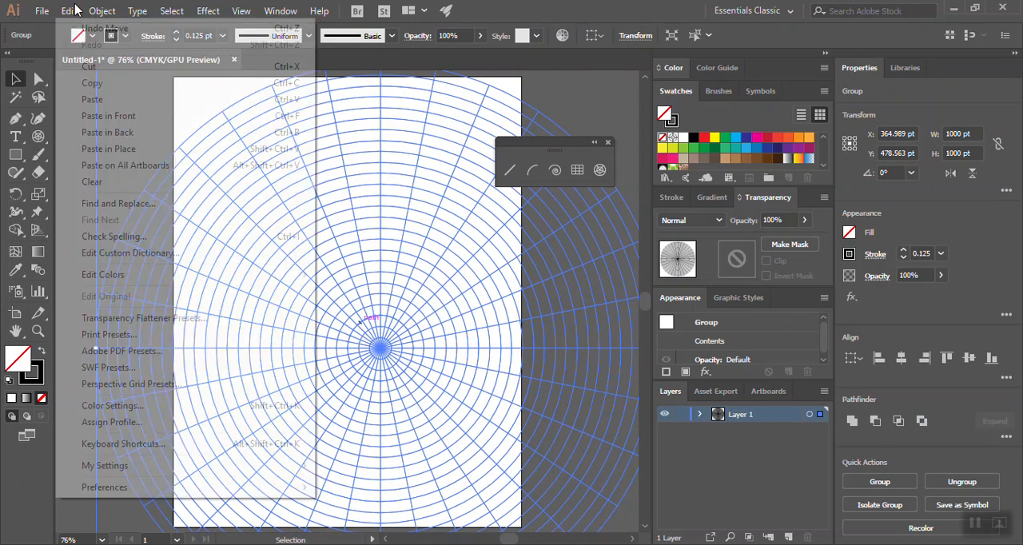
left_click(89, 83)
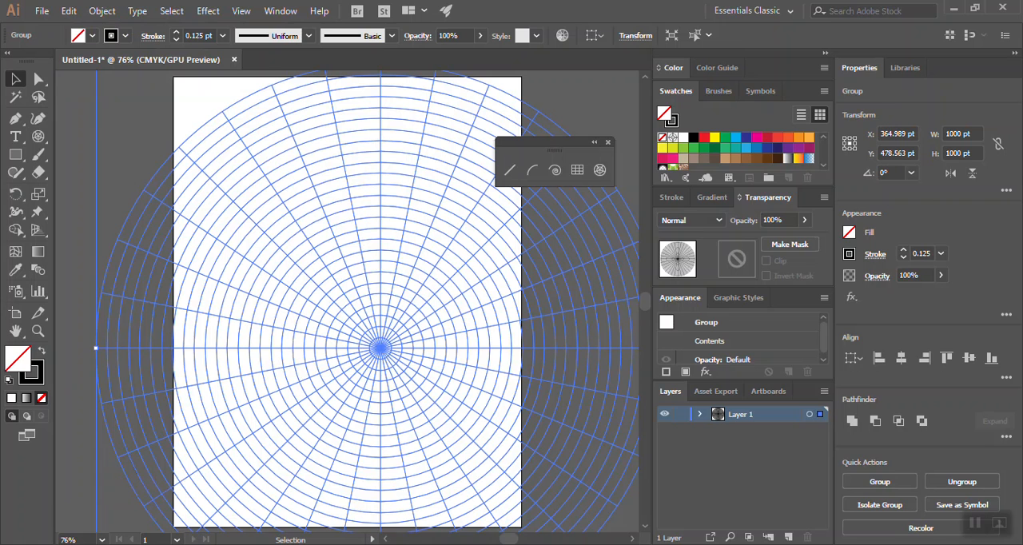
- Switch to Photoshop and paste the new grid above the hidden grid layer as a Smart Object, without adding it to the library
key("alt+Tab")
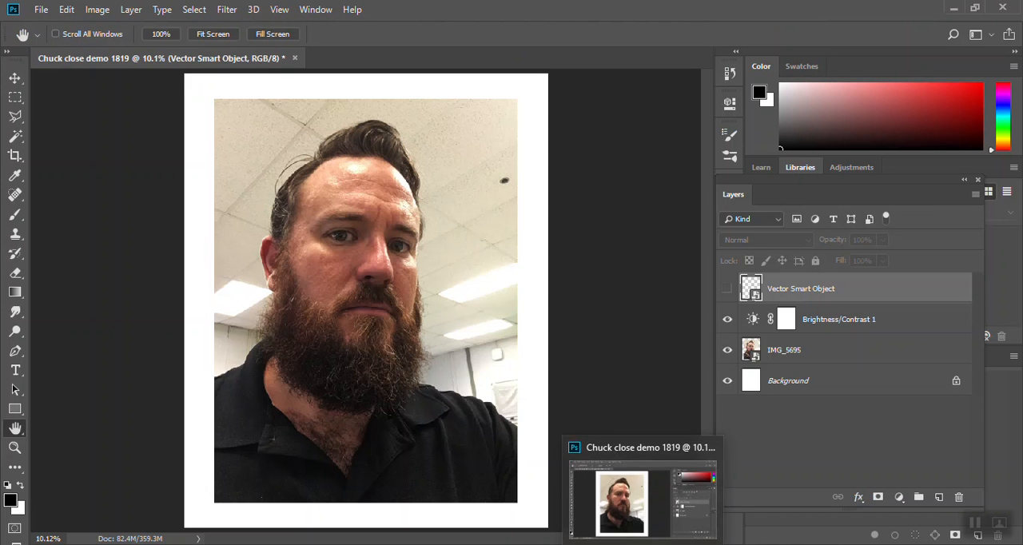
left_click(66, 9)
left_click(105, 138)
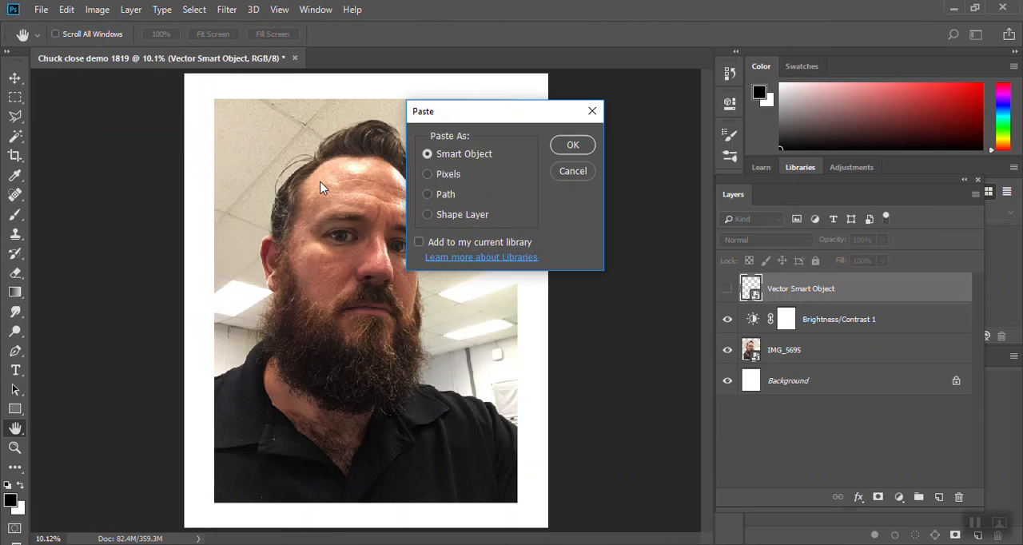
left_click(570, 147)
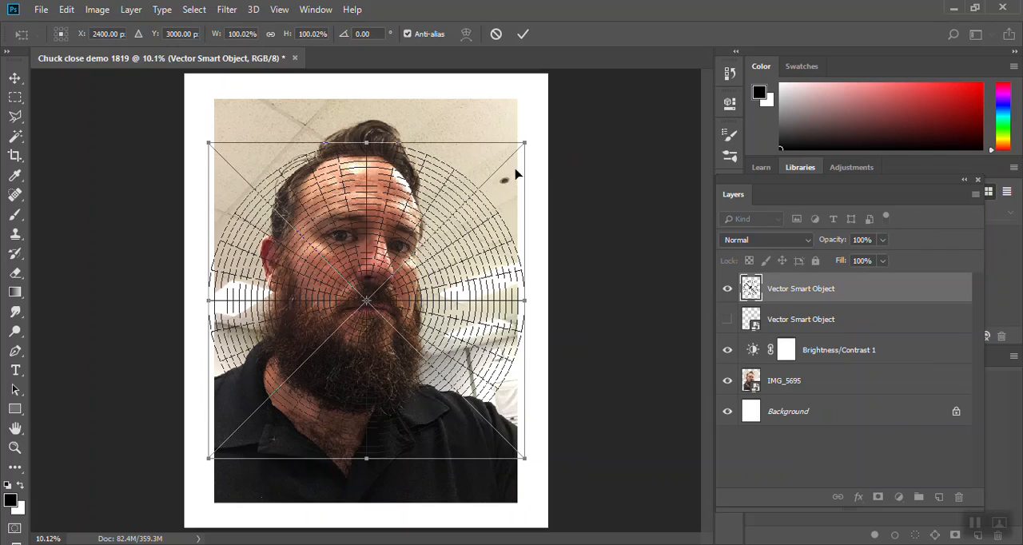
- Enlarge the pasted grid to about 200% width and 189% height, centre it near the nose, and apply the transform
left_click_drag(526, 460, 630, 539)
left_click_drag(209, 144, 128, 74)
left_click_drag(402, 371, 311, 271)
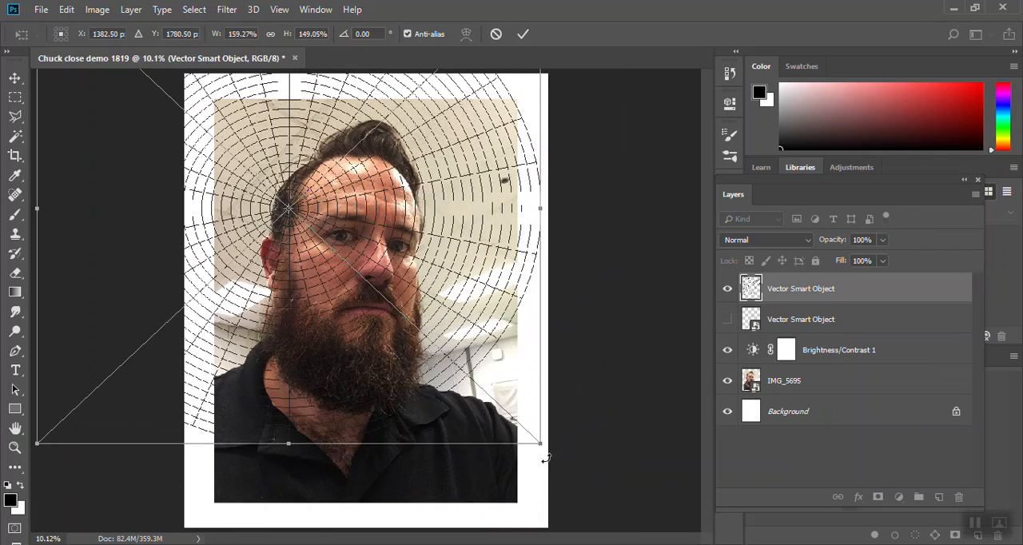
left_click_drag(539, 443, 667, 537)
left_click(522, 34)
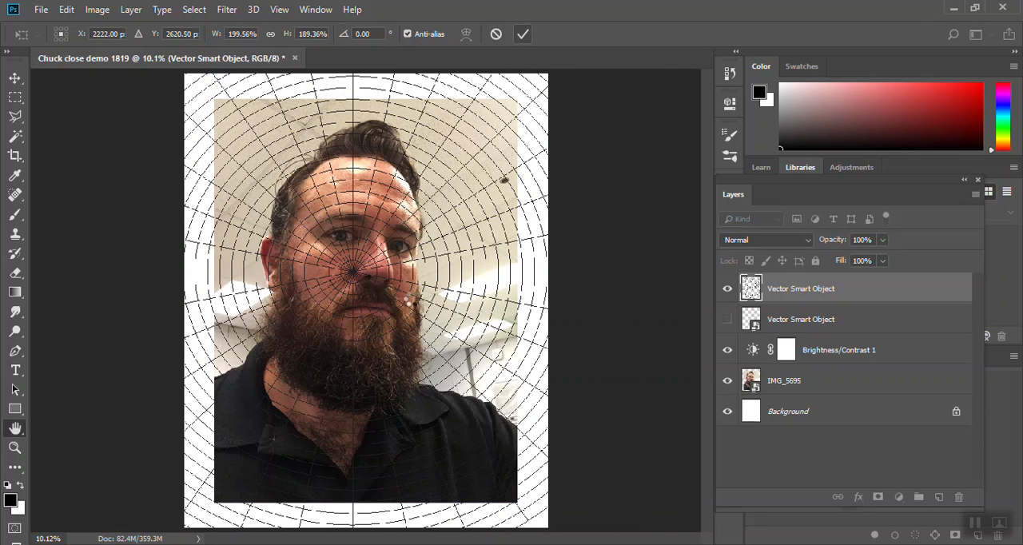
key("h")
key("v")
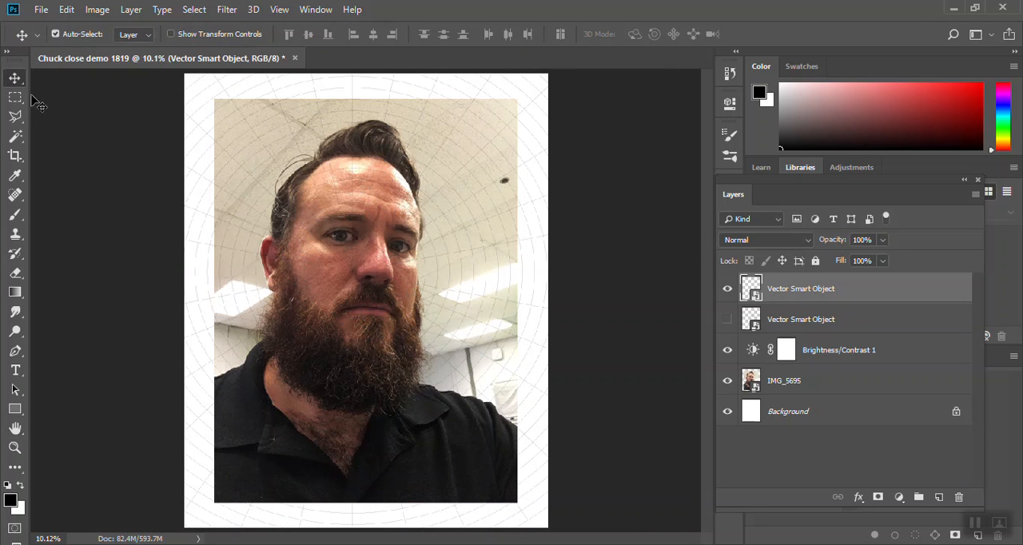
left_click_drag(345, 333, 342, 304)
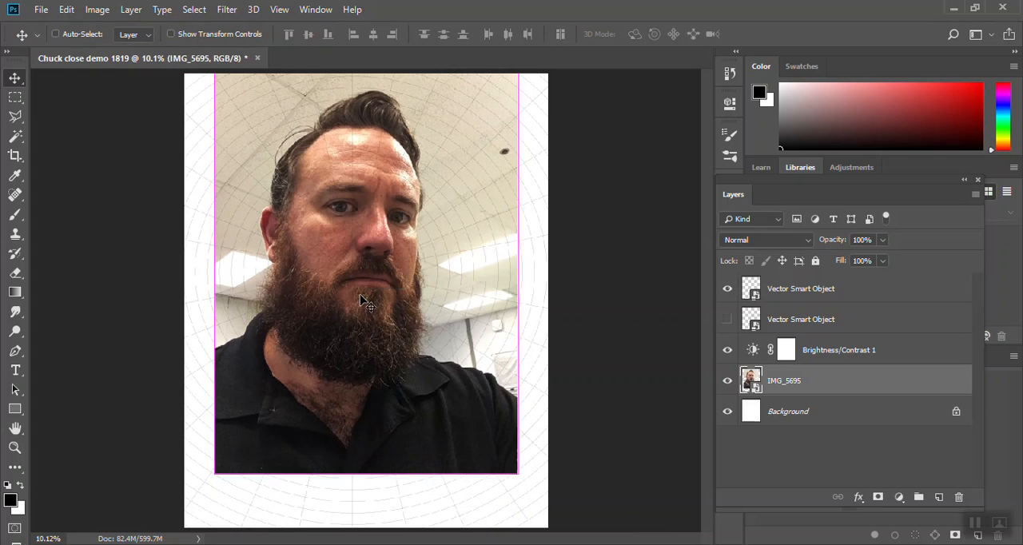
key("ctrl+z")
- Turn off Auto-Select for the Move tool and move the top grid layer so its centre lies over the eye on the photo's right side
left_click(73, 36)
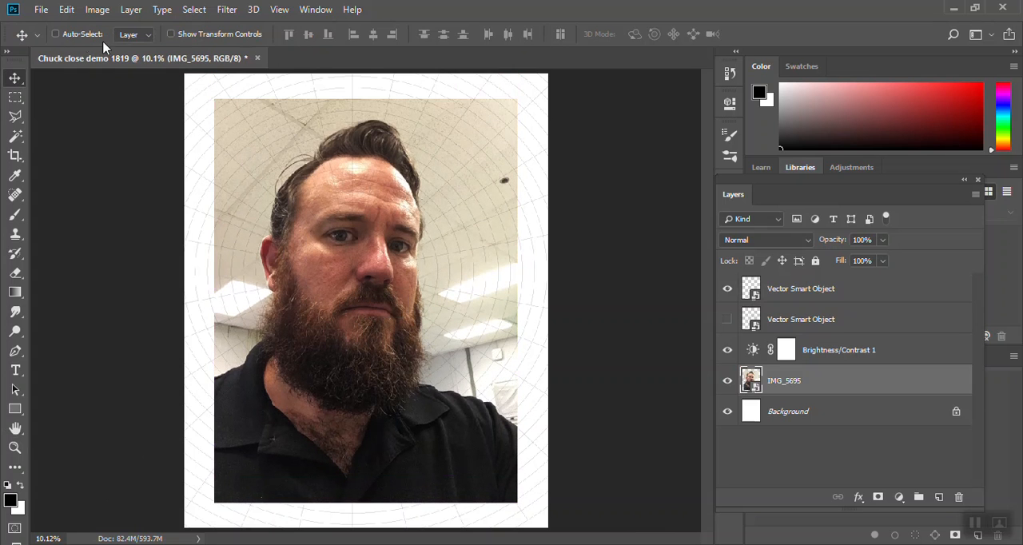
left_click(816, 295)
left_click_drag(381, 333, 426, 302)
- Check the grid's centre up close and move the grid layer slightly down to align it with the pupil
left_click(15, 449)
left_click_drag(390, 244, 520, 334)
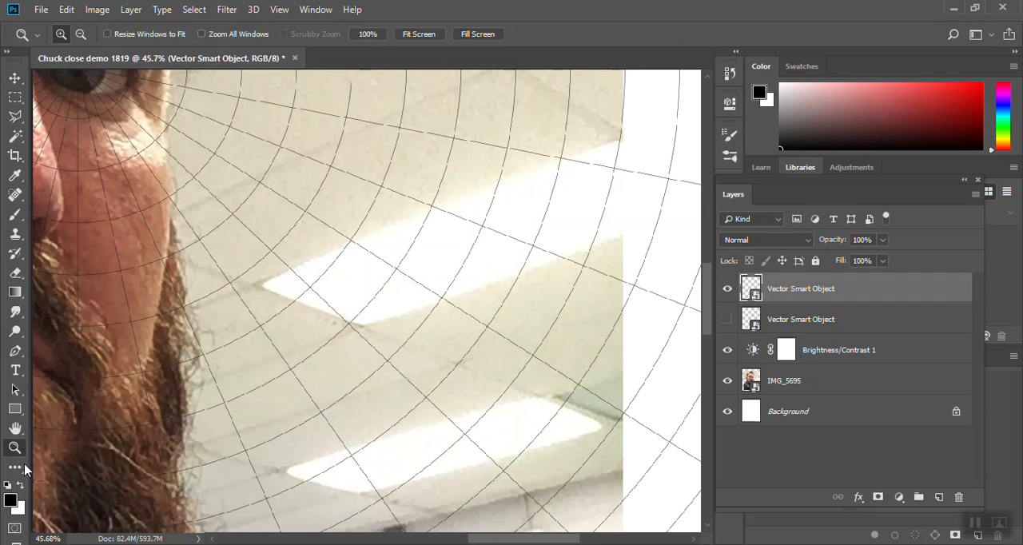
left_click(15, 428)
left_click_drag(218, 184, 403, 257)
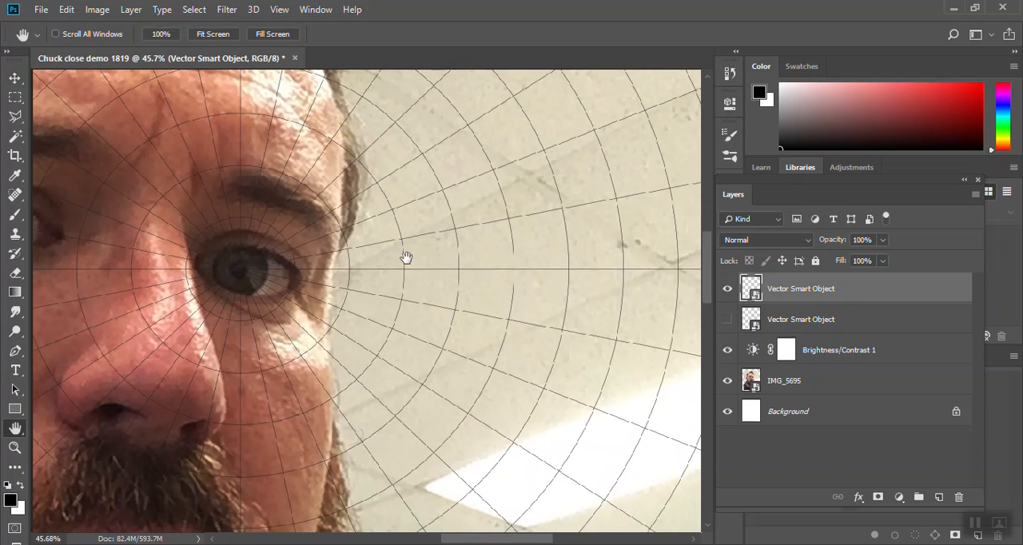
left_click(15, 78)
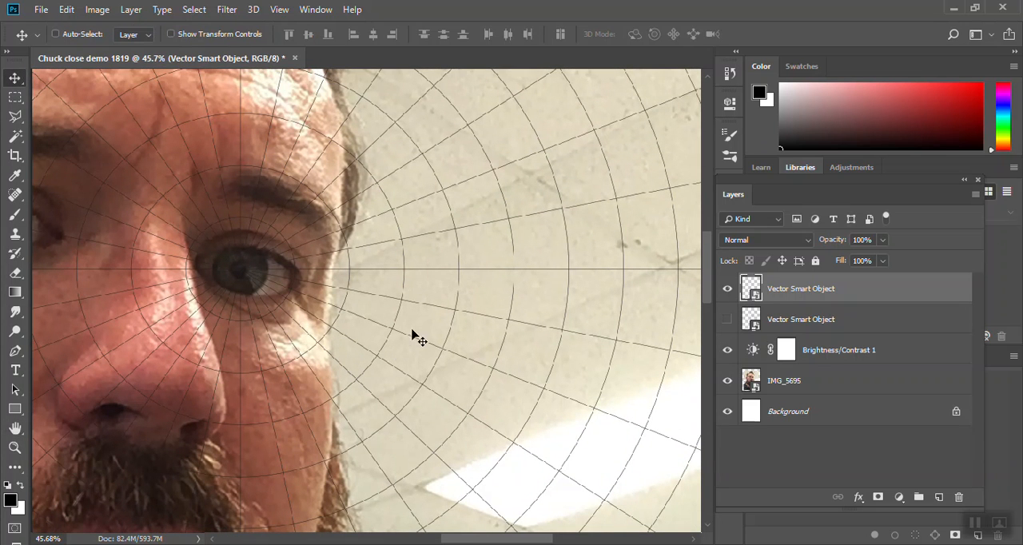
left_click(16, 449)
left_click_drag(225, 264, 319, 343)
key("ctrl+minus")
key("ctrl+minus")
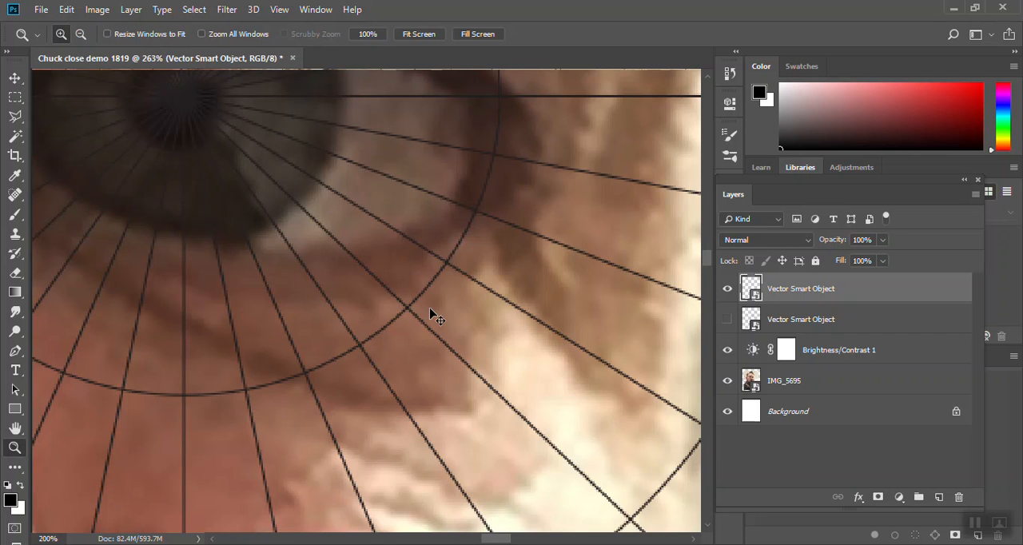
key("ctrl+minus")
key("ctrl+minus")
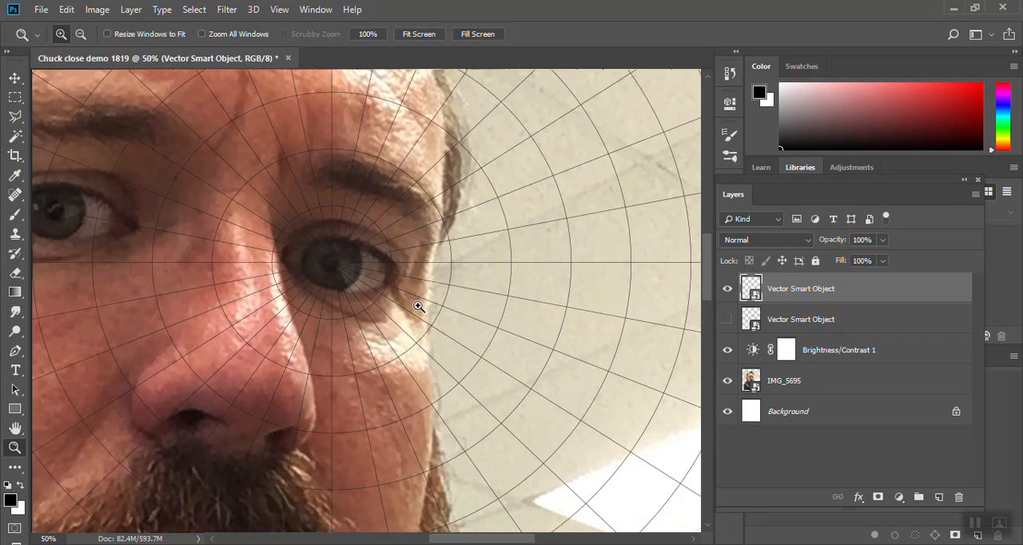
left_click(15, 77)
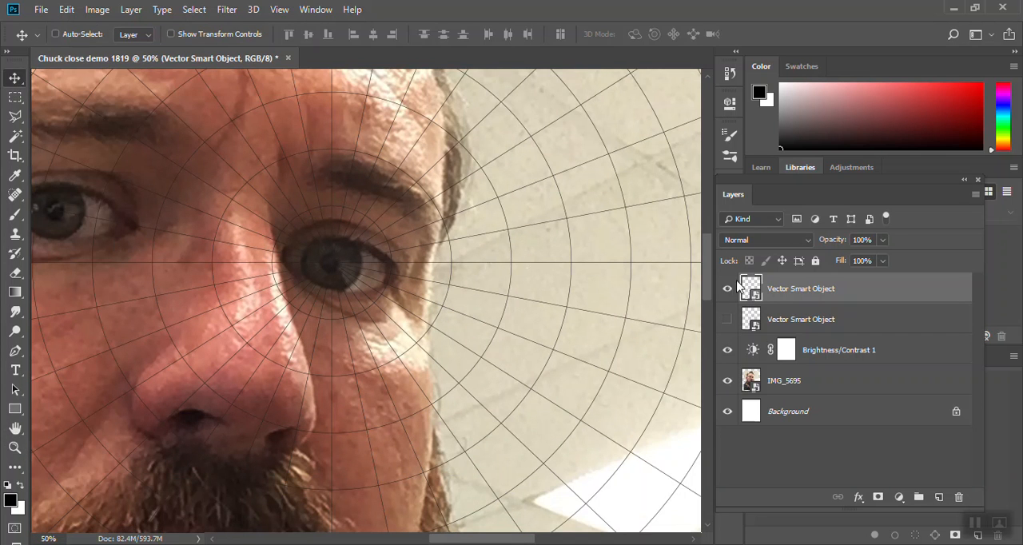
mouse_move(354, 302)
left_mouse_down()
mouse_move(367, 305)
mouse_move(351, 300)
left_mouse_up()
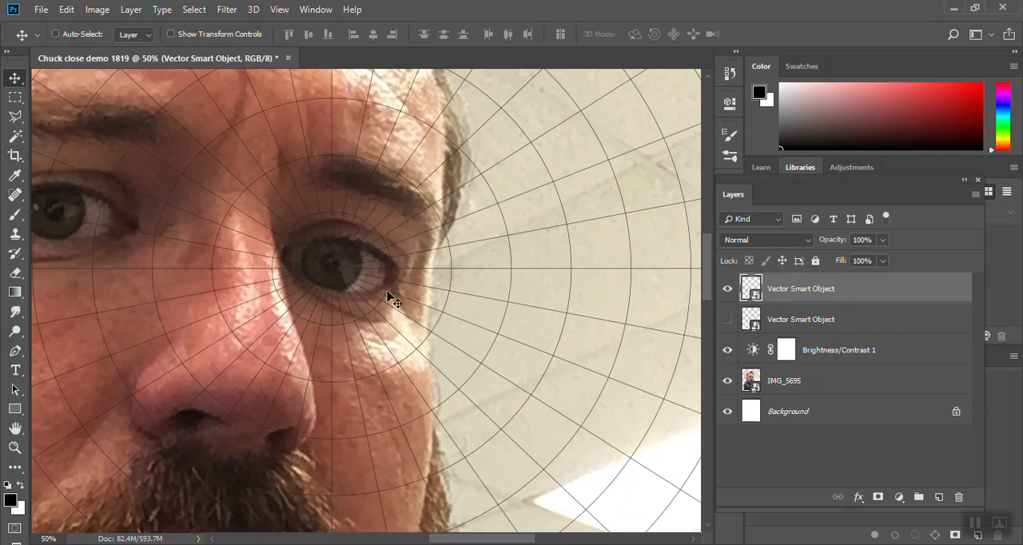
- Enlarge the top grid layer further with Free Transform, reposition its centre near the eye on the photo's right side, and apply it
key("ctrl+minus")
key("ctrl+minus")
key("ctrl+minus")
key("ctrl+minus")
key("ctrl+minus")
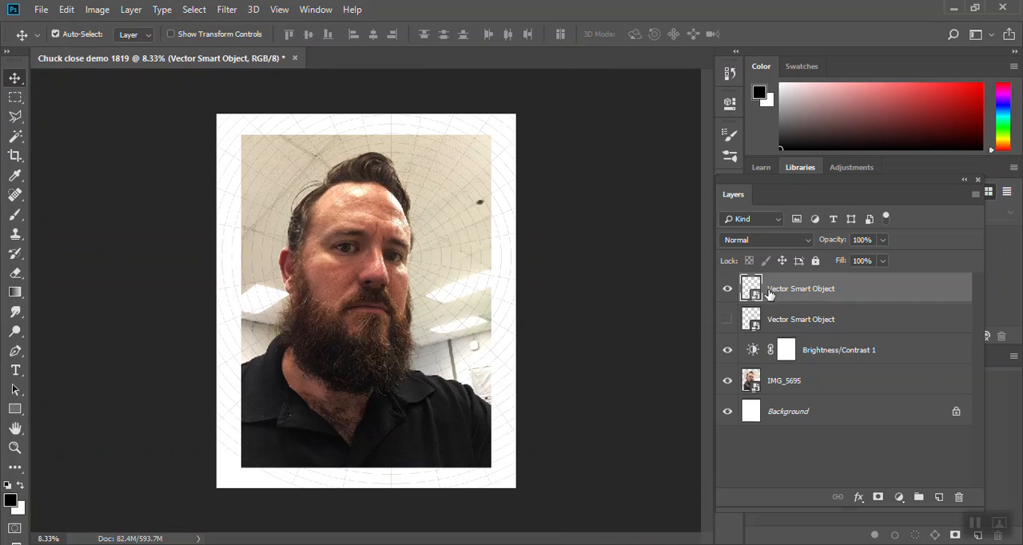
key("ctrl+t")
left_click_drag(651, 502, 942, 511)
left_click_drag(464, 314, 410, 256)
left_click(522, 33)
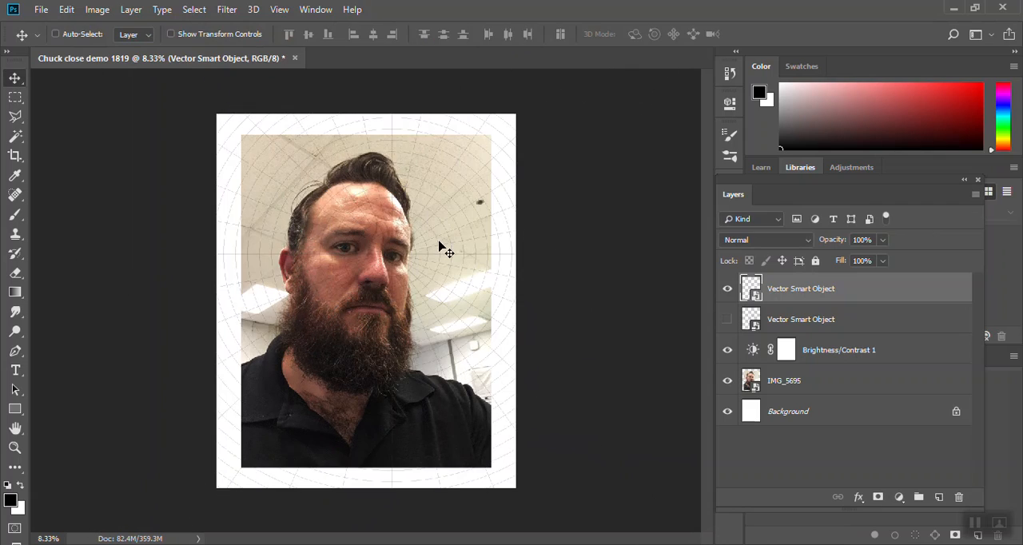
- Move the enlarged grid layer slightly down and left so that its centre sits on the pupil
left_click(14, 447)
left_click_drag(385, 236, 541, 337)
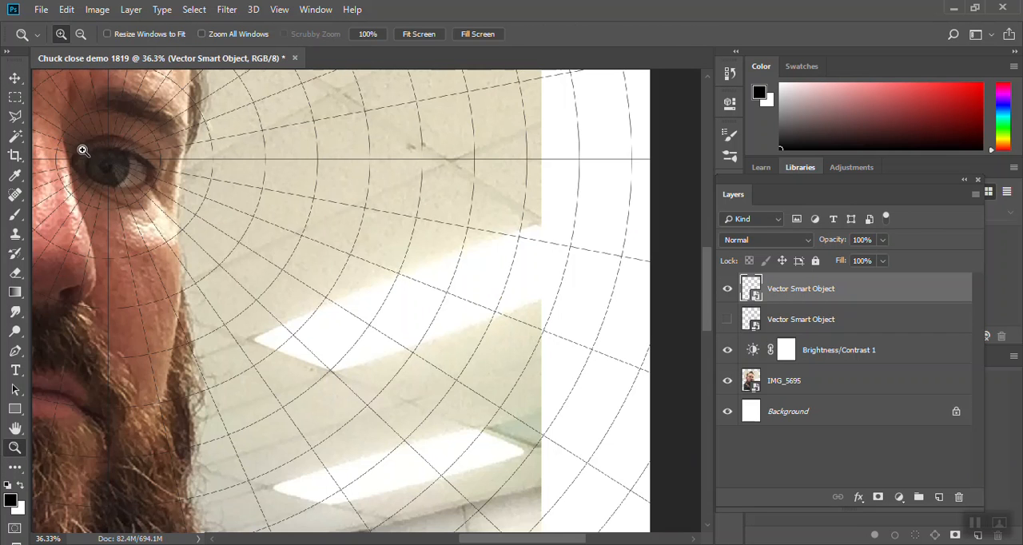
left_click(96, 160)
left_click(115, 169)
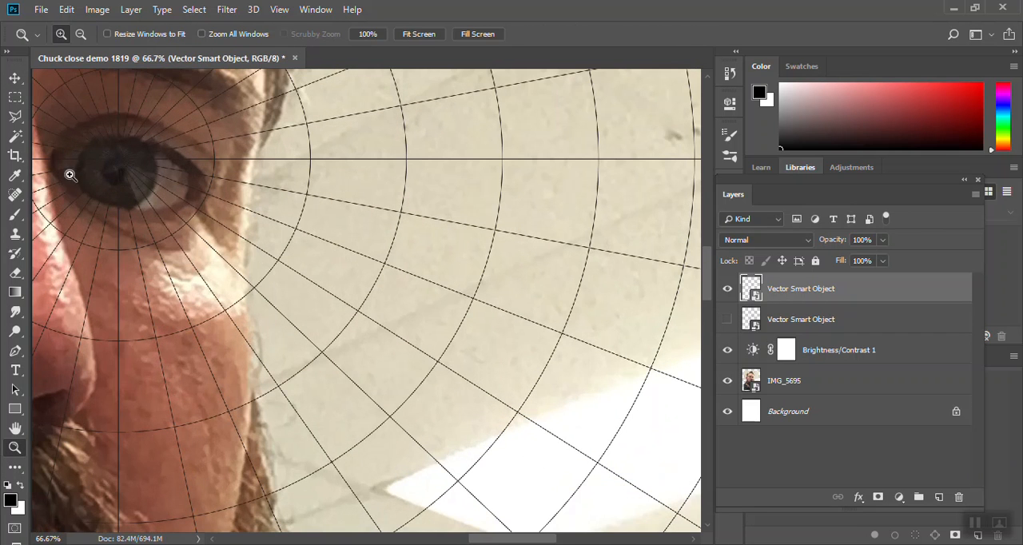
key("v")
left_click_drag(122, 171, 116, 185)
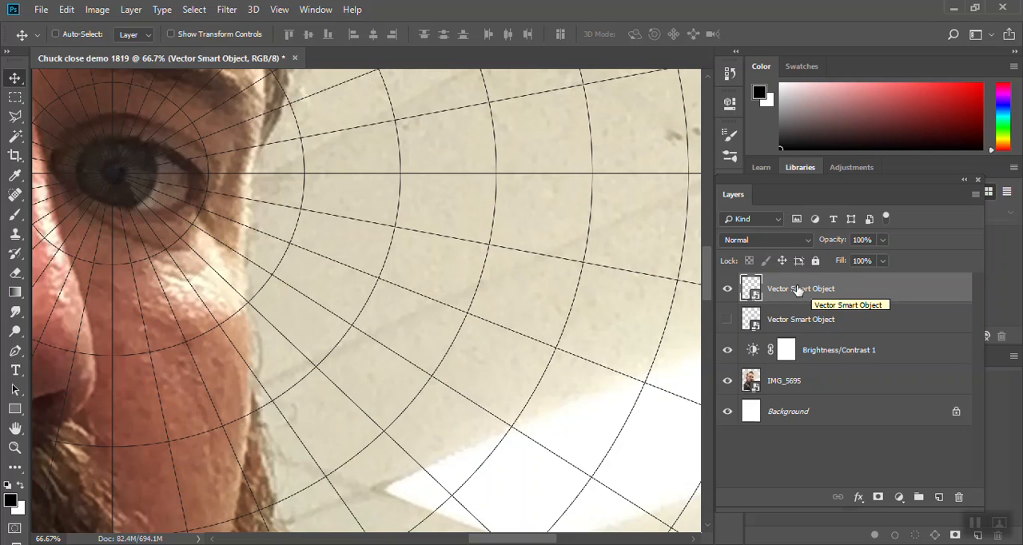
- Rename the top grid layer "grid" and lock all of its attributes
double_click(798, 288)
type("grid")
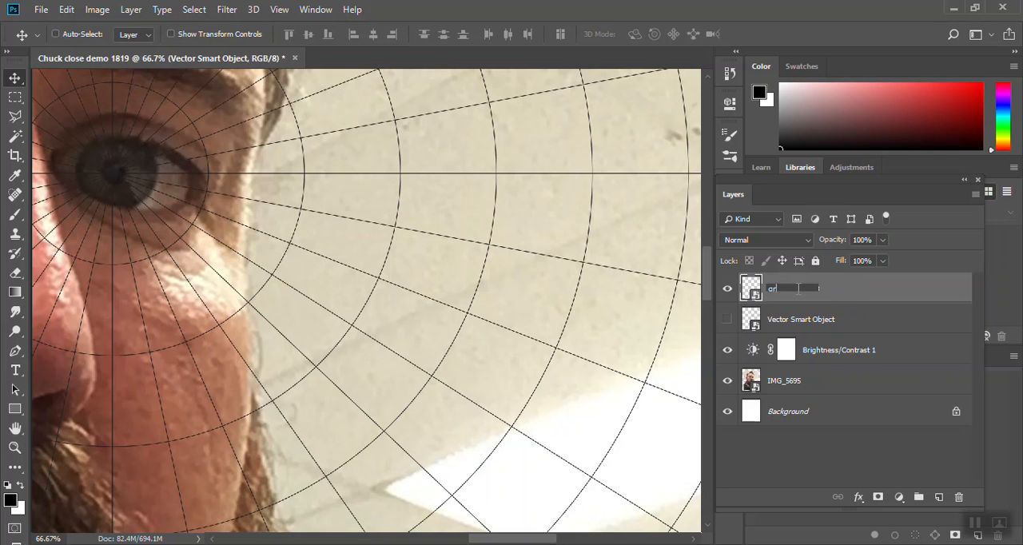
key("Return")
left_click(815, 261)
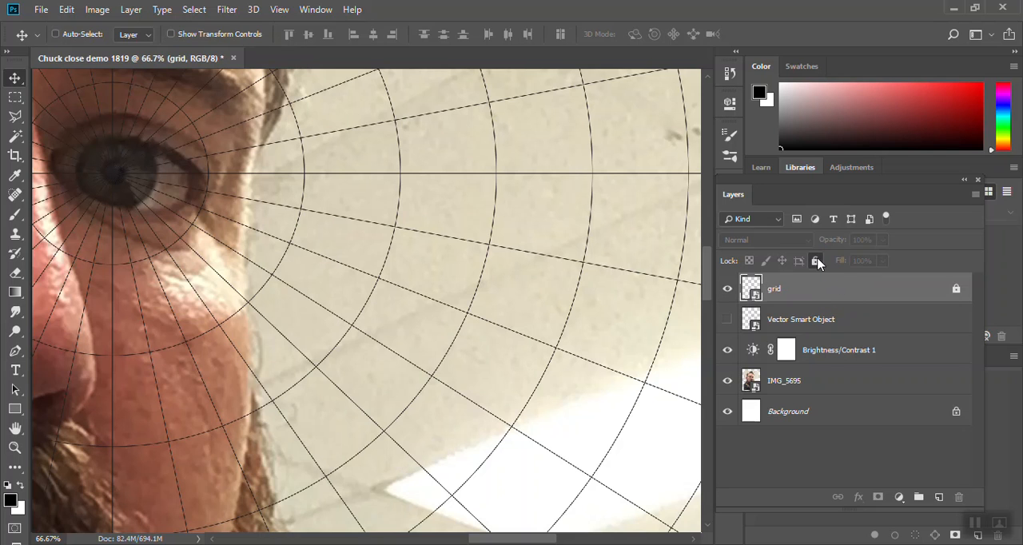
- Delete the hidden Vector Smart Object layer that holds the earlier grid
left_click(822, 321)
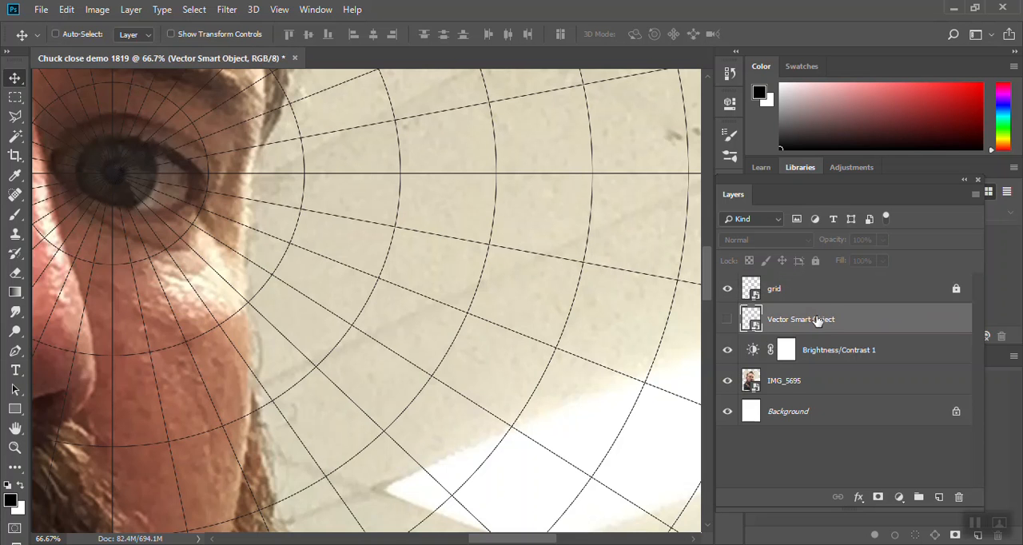
left_click(958, 496)
- Compare the image with the Brightness/Contrast and IMG_5695 layers hidden and shown, leaving both visible and the photo layer selected
left_click(727, 319)
left_click(727, 319)
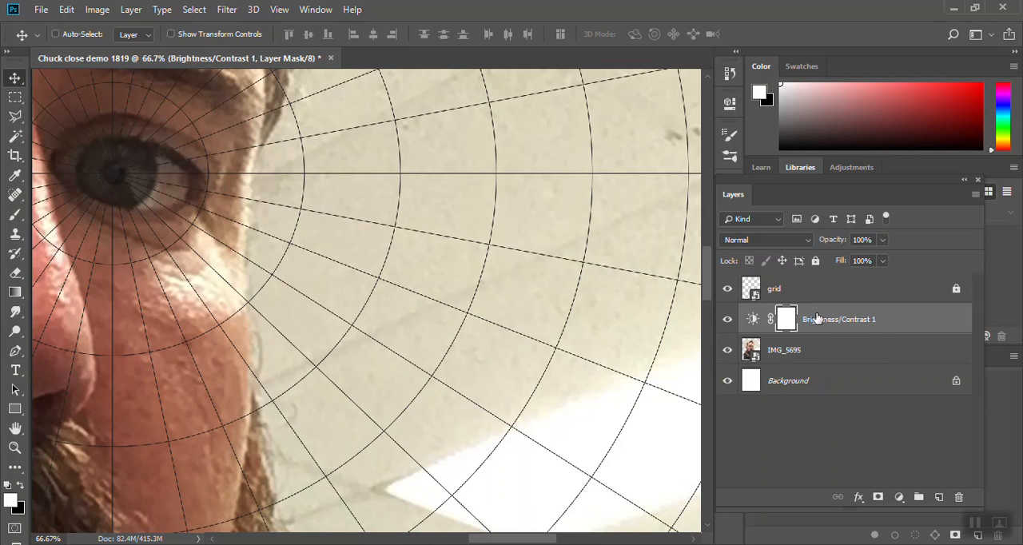
left_click(727, 349)
left_click(849, 356)
left_click(727, 352)
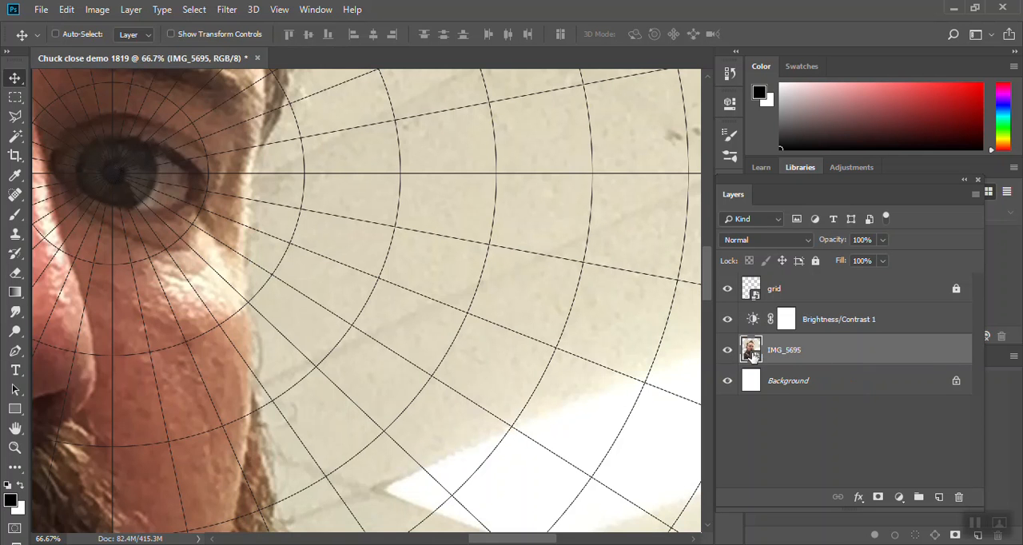
left_click(727, 352)
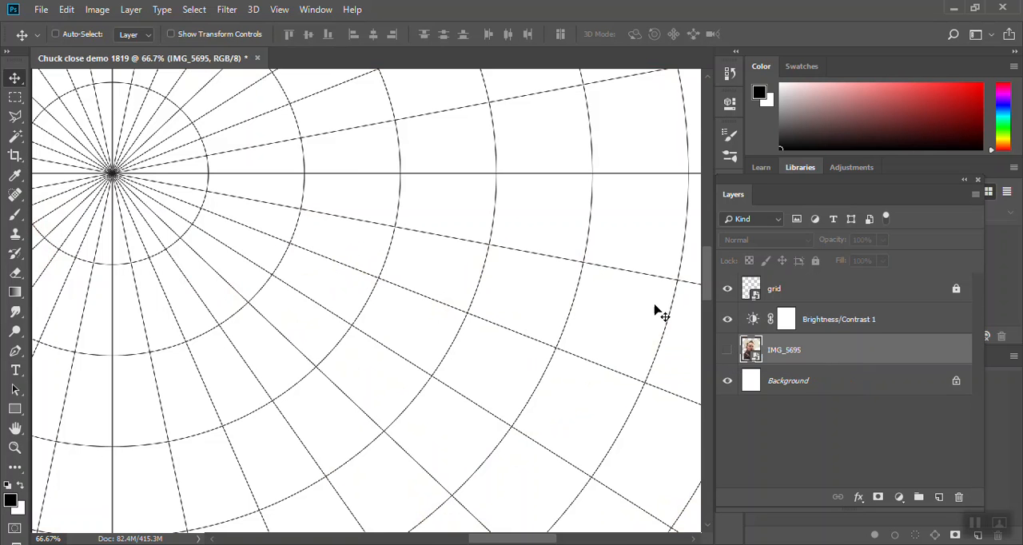
left_click(727, 349)
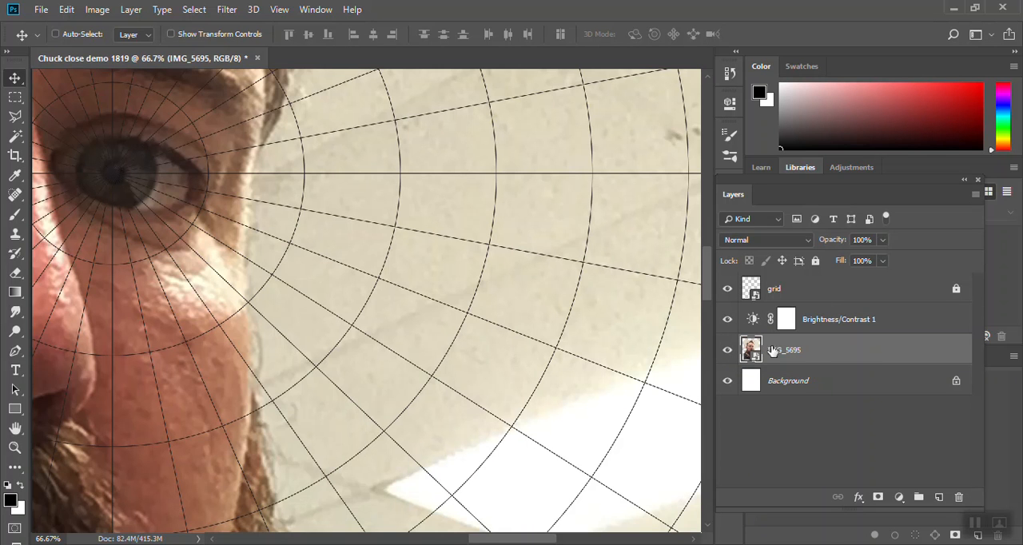
- Lock all attributes of the IMG_5695 photo layer and add a new layer named PAINT above the grid layer
left_click(815, 262)
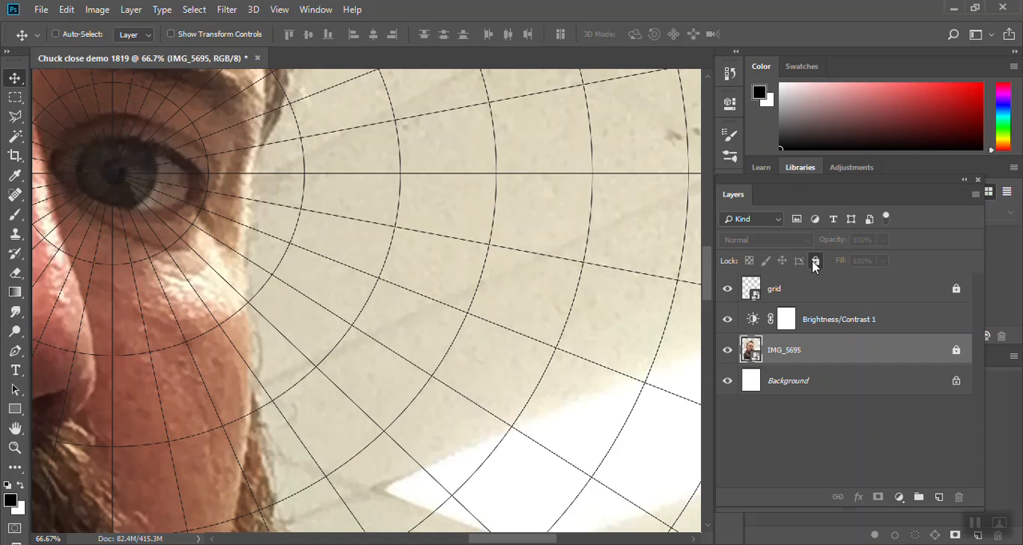
left_click(851, 295)
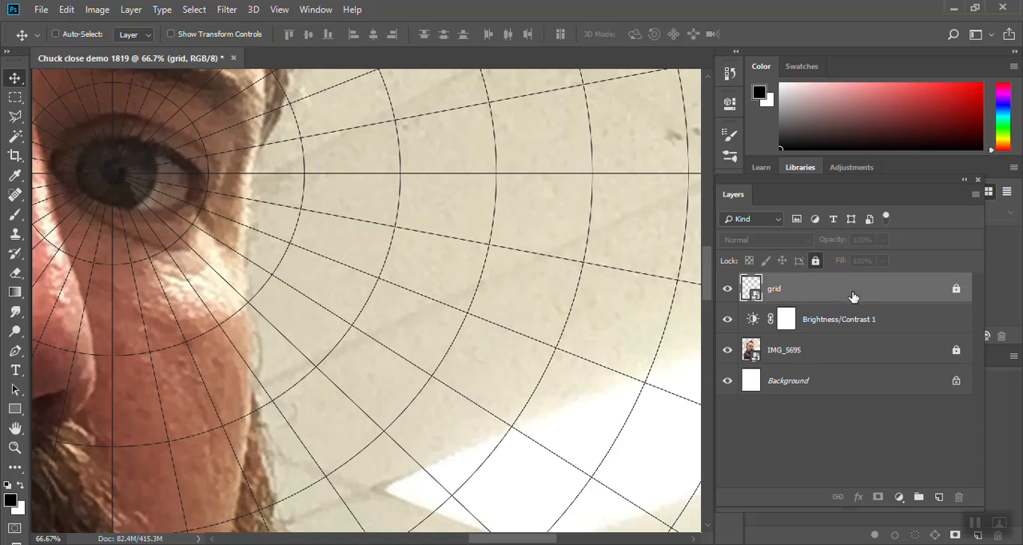
left_click(939, 497)
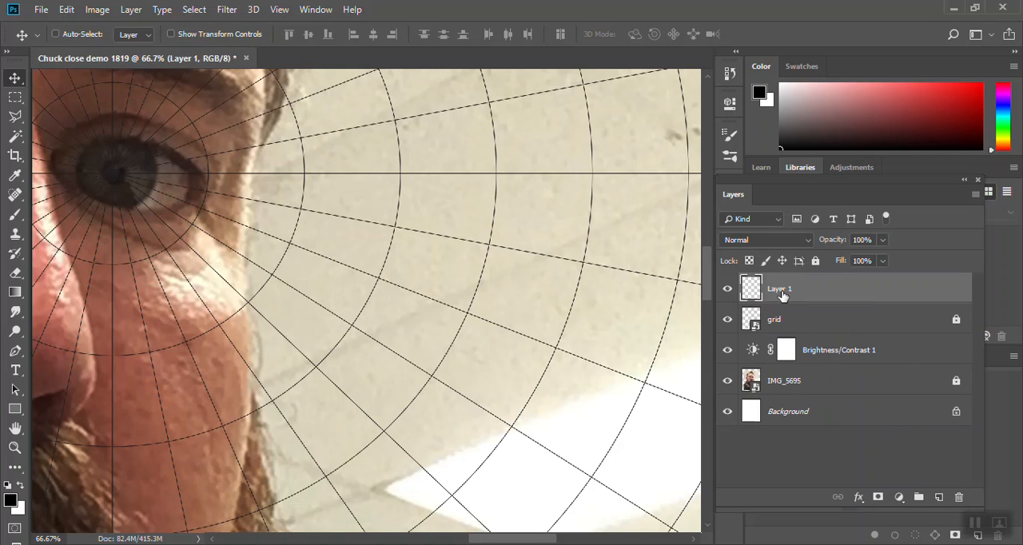
double_click(779, 290)
type("PAINT")
key("Return")
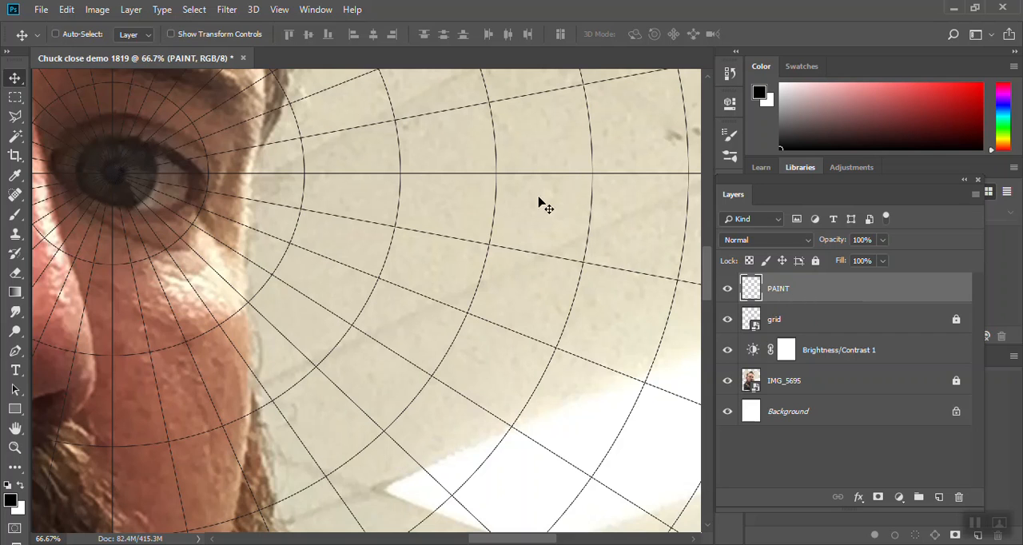
- Set the Eyedropper's sample size to 5 by 5 Average and sample a skin tone beside the bridge of the nose
left_click(16, 214)
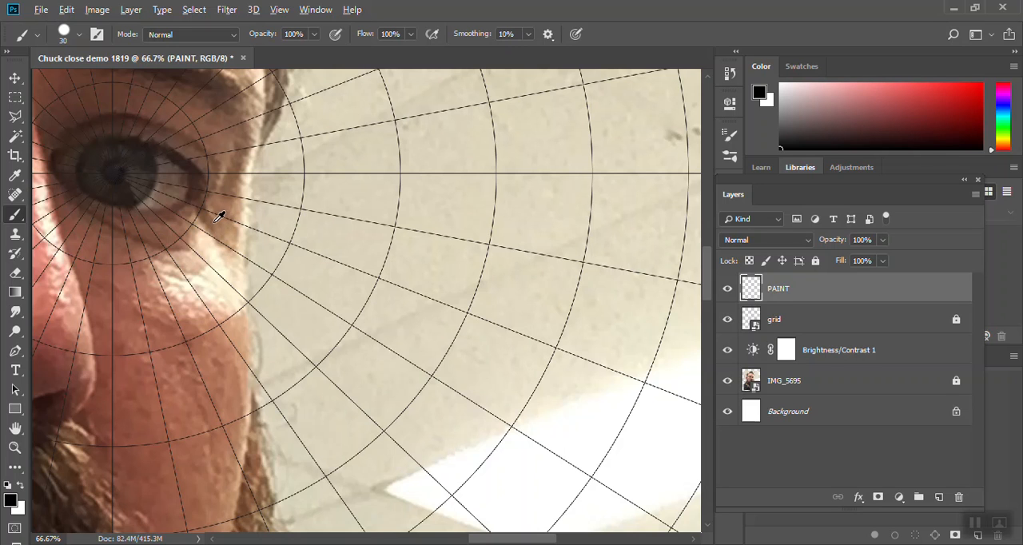
left_click(213, 214, "alt")
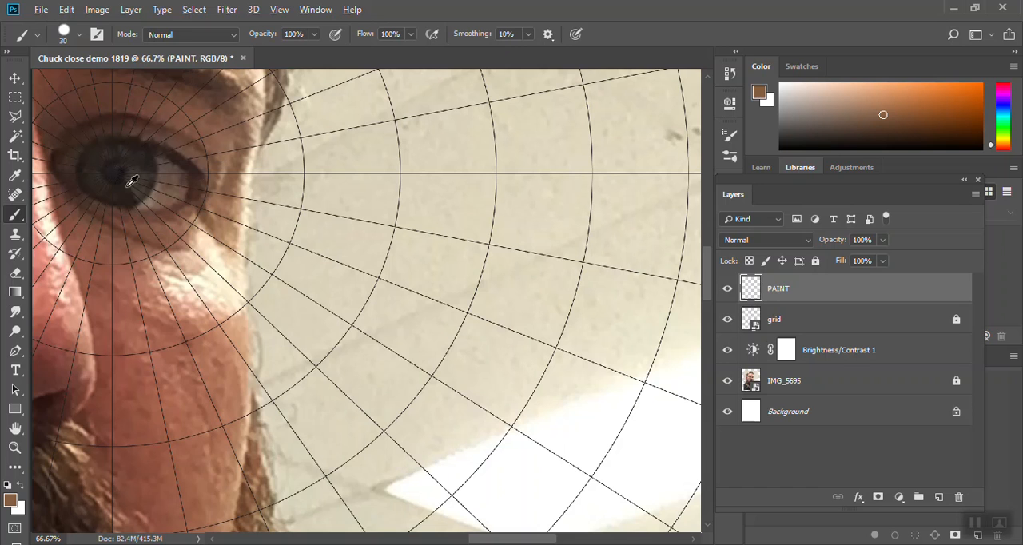
left_click(18, 175)
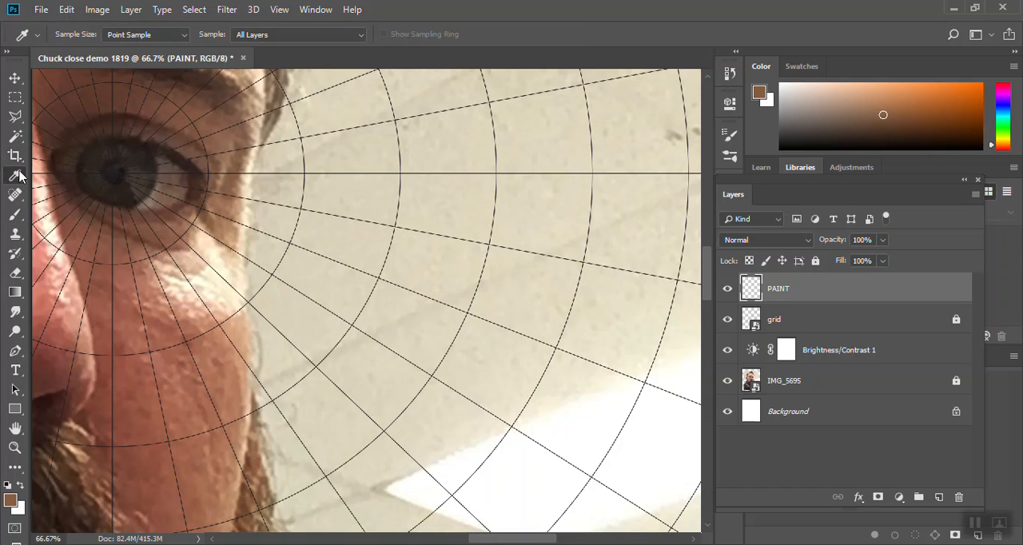
left_click(183, 36)
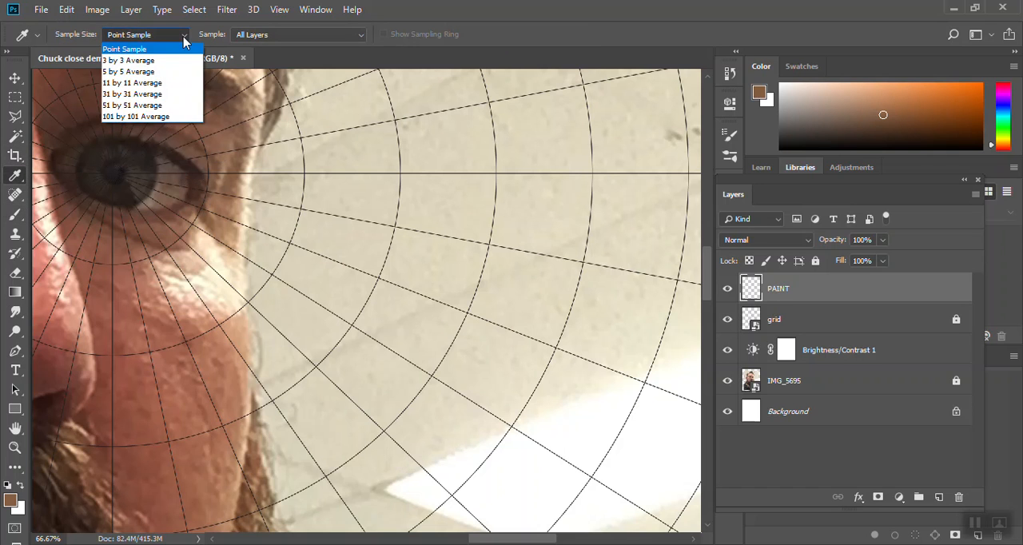
left_click(144, 74)
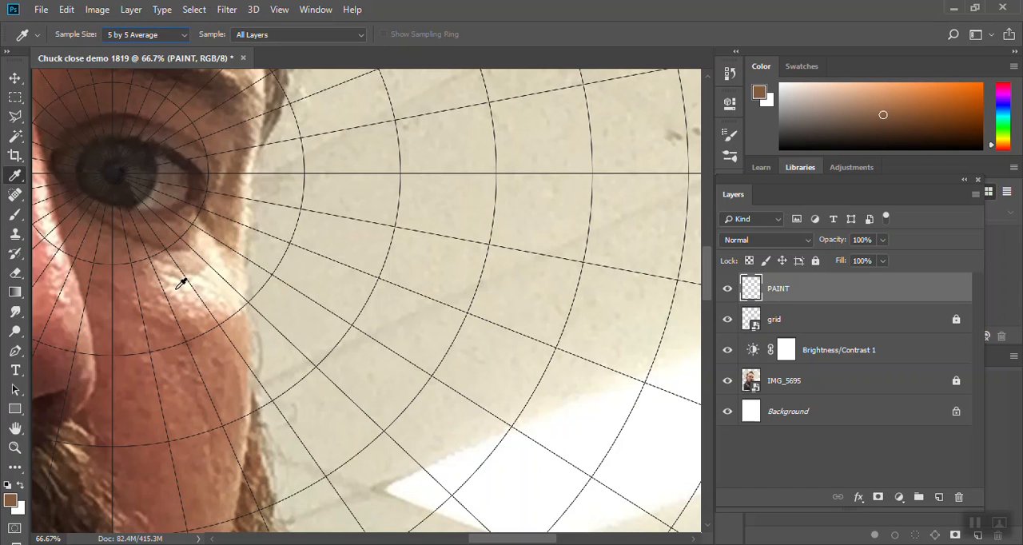
left_click_drag(221, 292, 540, 351)
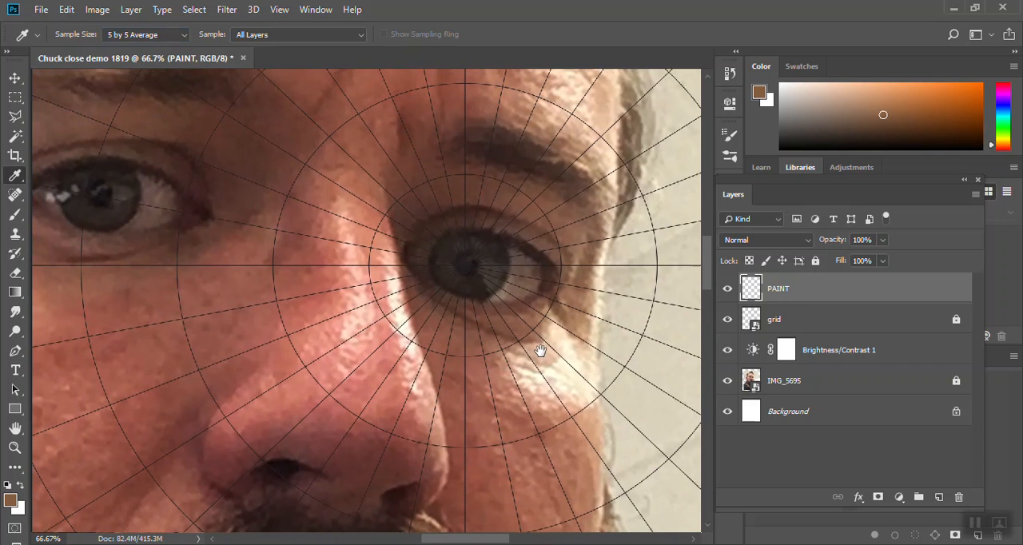
left_click(298, 210)
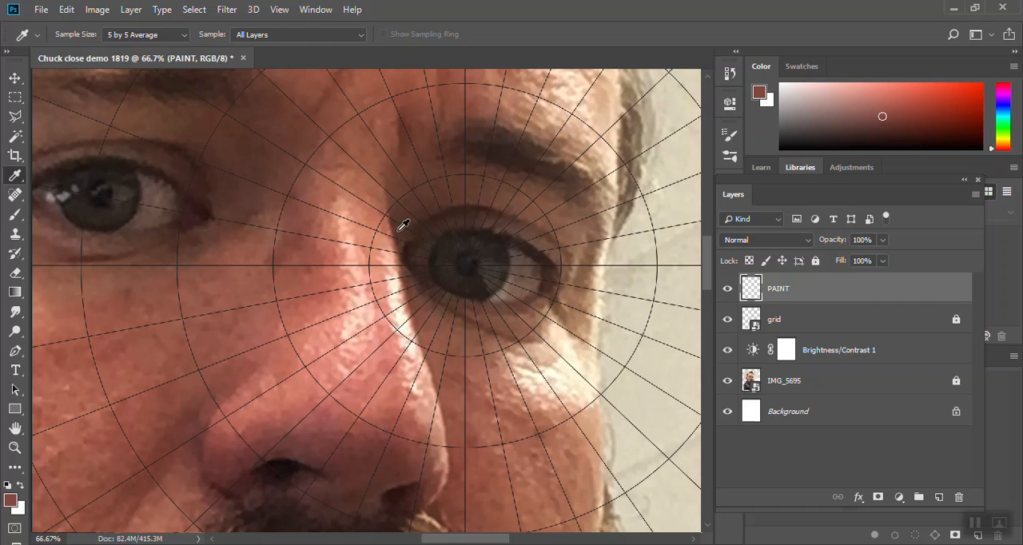
- Try Point Sample colour picks on the bridge of the nose and return the Eyedropper's sample size to 5 by 5 Average
left_click(176, 36)
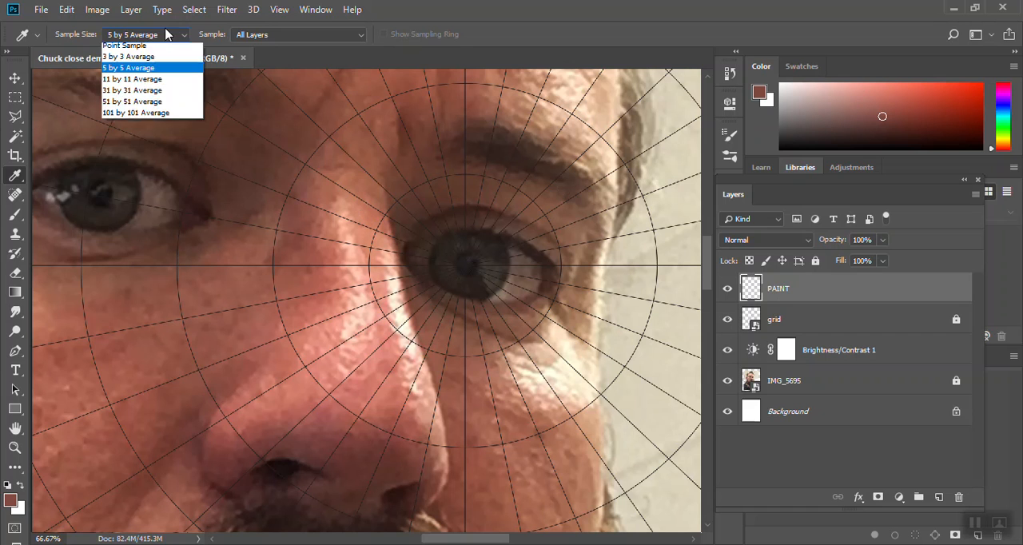
left_click(162, 50)
left_click(337, 213)
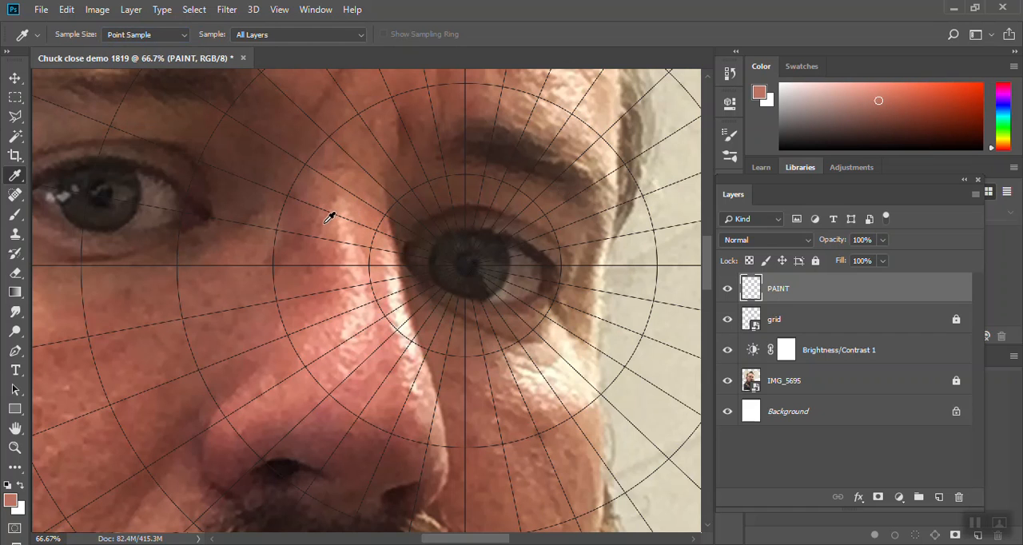
left_click(331, 218)
left_click(118, 37)
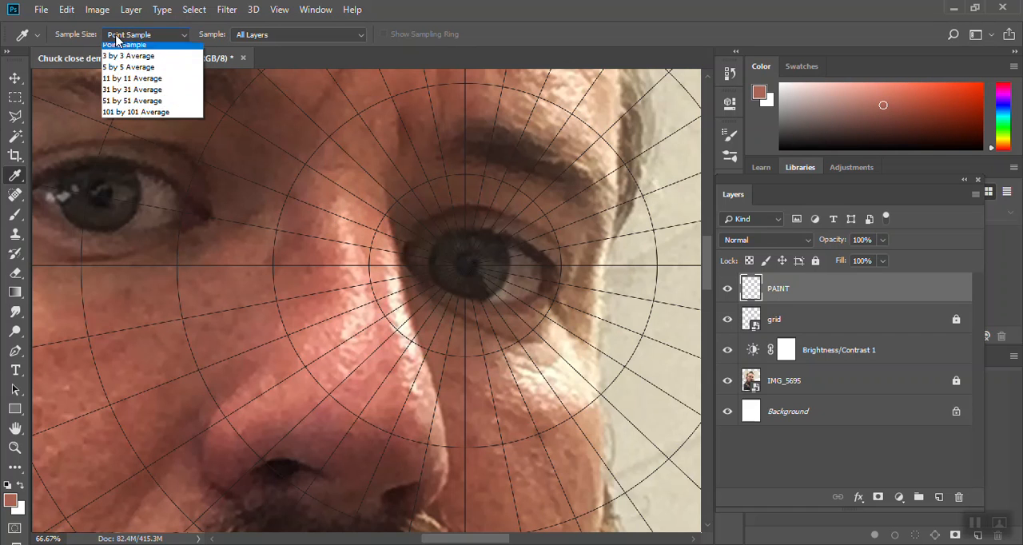
left_click(127, 71)
- Sample skin tones around the bridge of the nose, ending with a dark reddish brown as the Brush colour
left_click(312, 215)
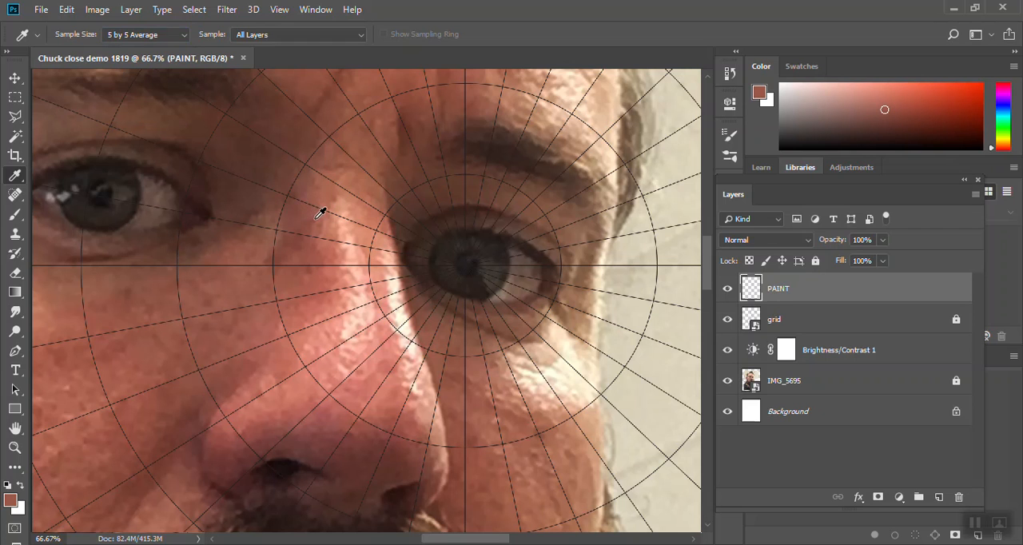
left_click(292, 215)
key("b")
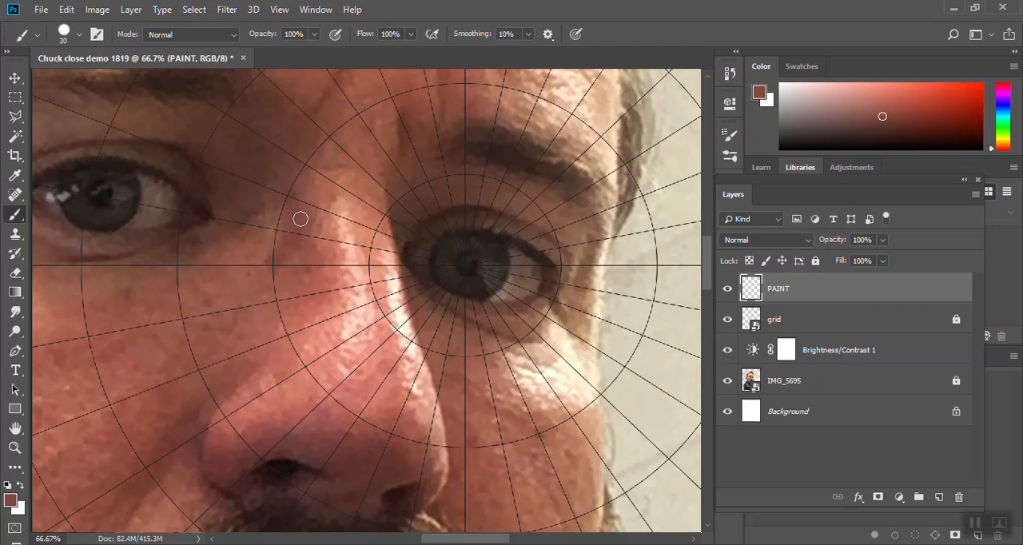
left_click(349, 223, "alt")
left_click(298, 217, "alt")
- With the photo hidden, Magic Wand select the grid cell just above the horizontal axis, left of centre between the first two rings, and show the photo again
left_click(727, 381)
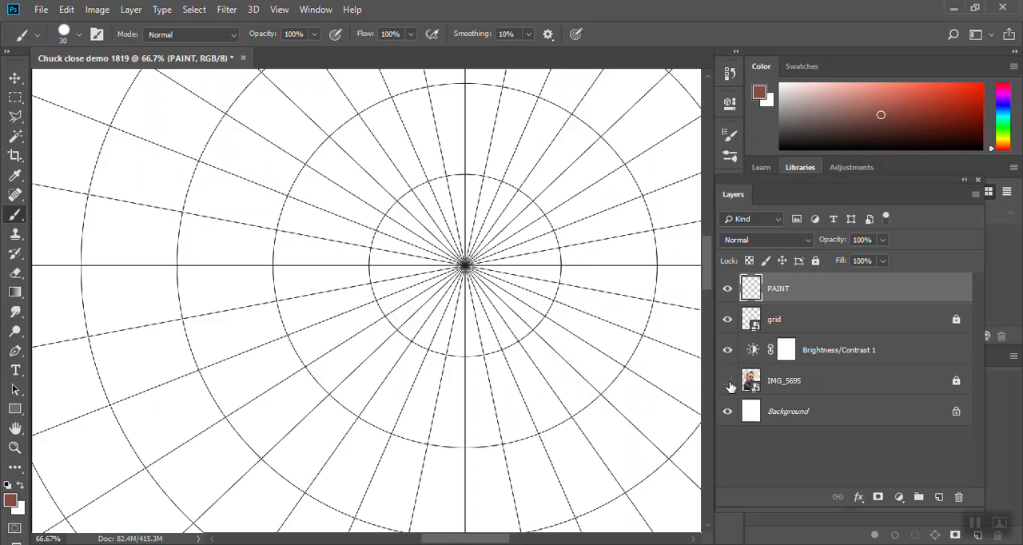
left_click(15, 139)
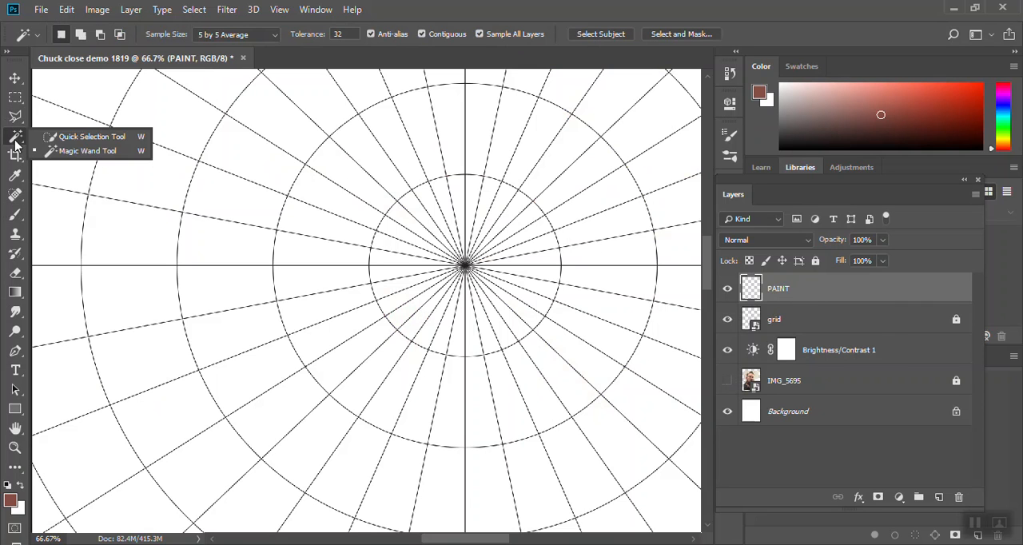
left_click(75, 154)
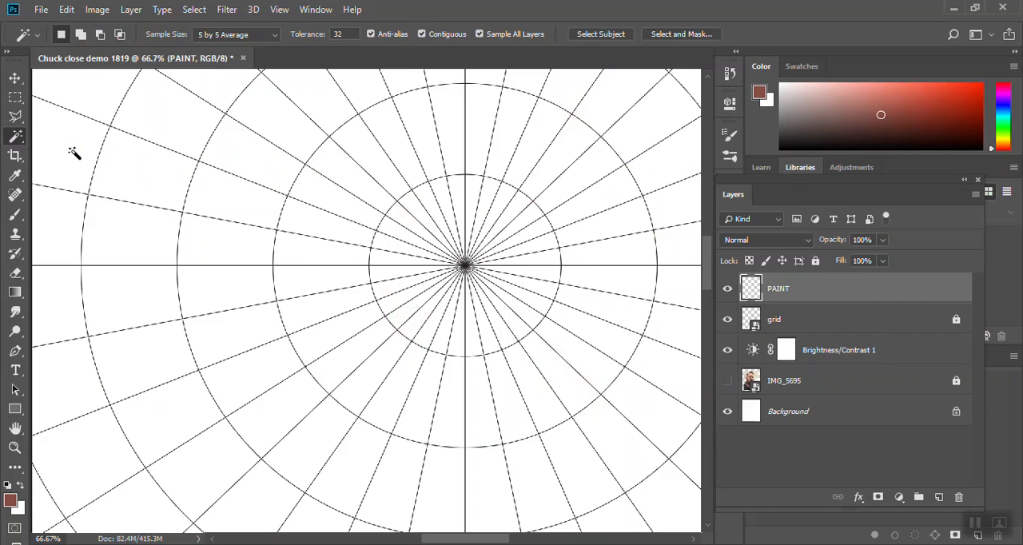
left_click(304, 257)
left_click(727, 380)
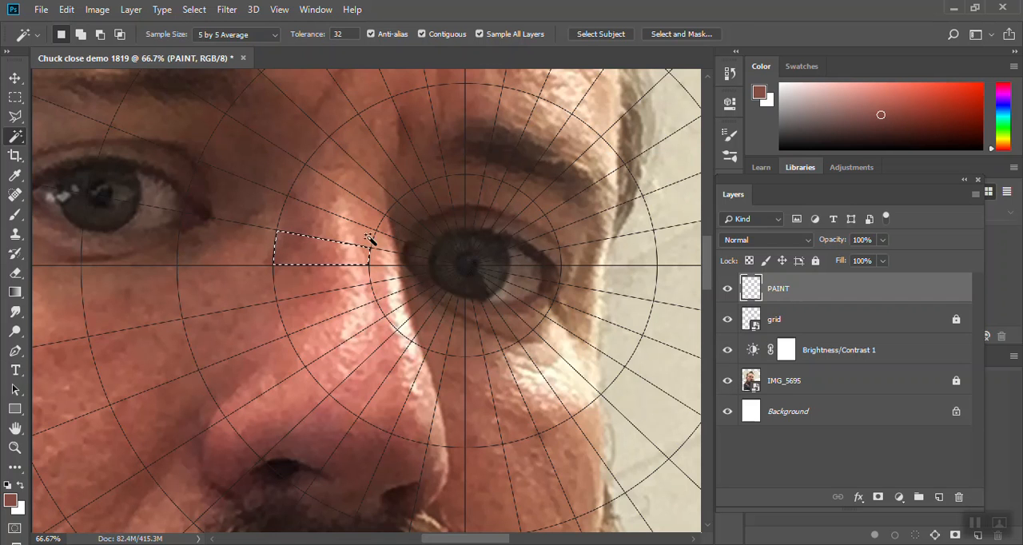
- Paint the selected cell with bands of skin tones sampled from the photo beneath, and check the result with the photo layer hidden
key("b")
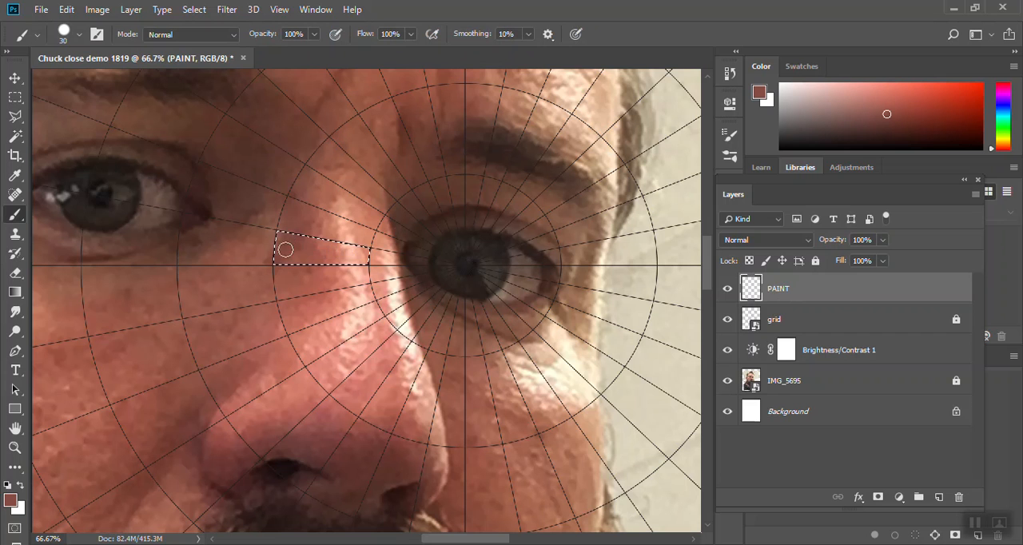
left_click_drag(279, 273, 328, 252)
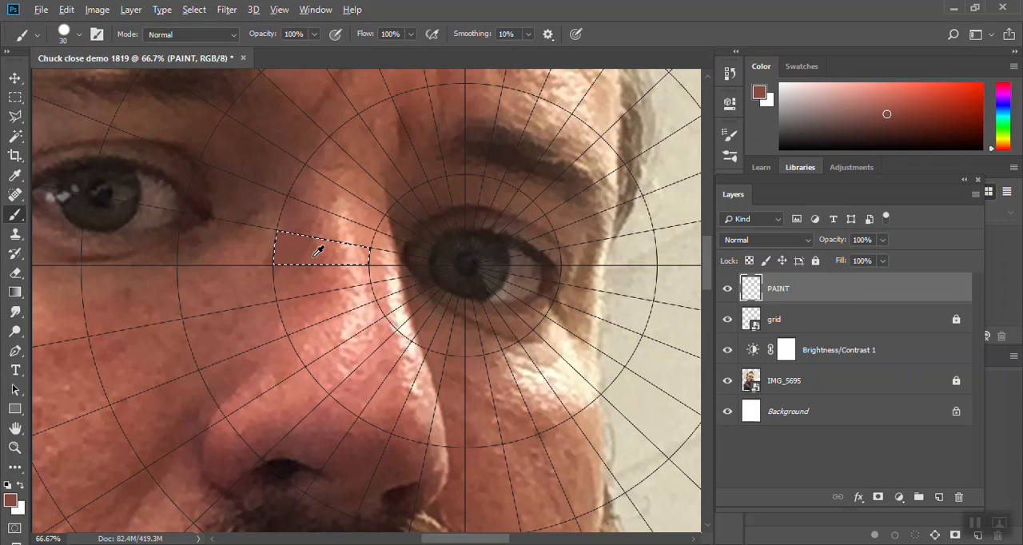
left_click(314, 254, "alt")
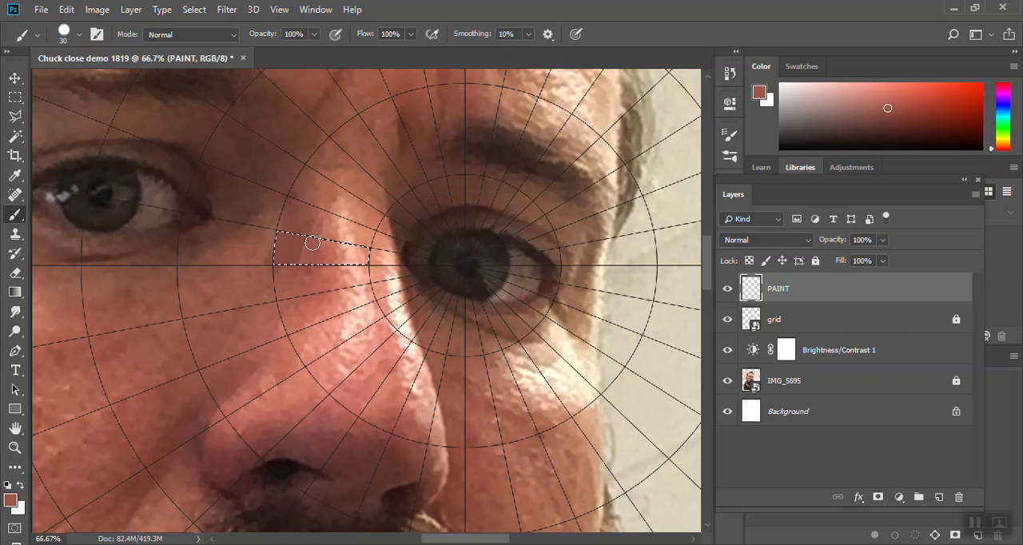
left_click(329, 246, "alt")
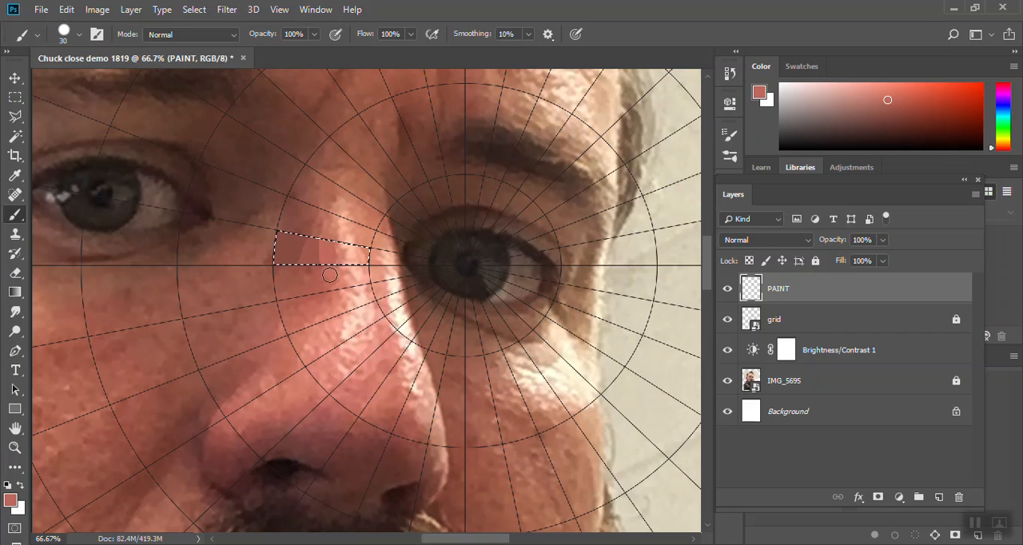
left_click(370, 250, "alt")
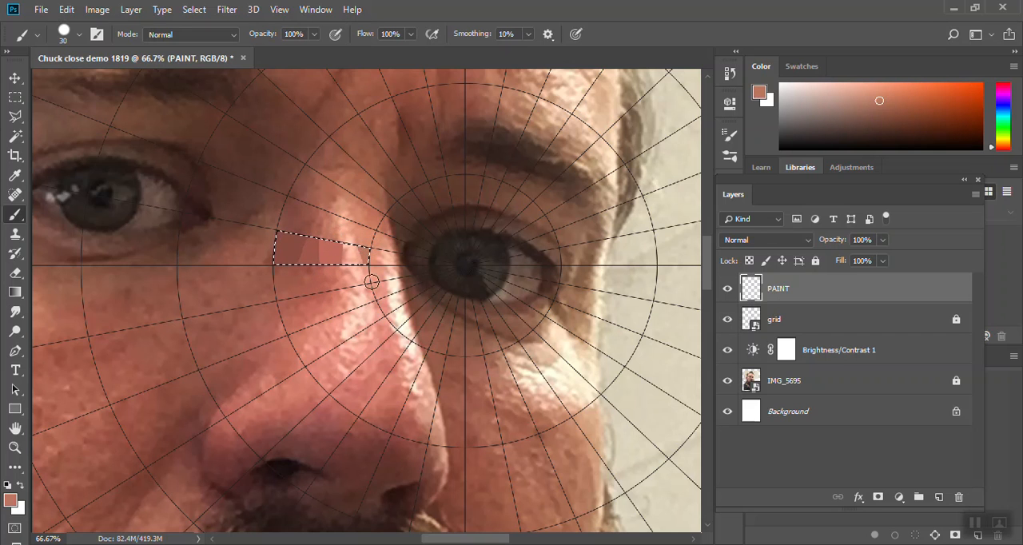
left_click(353, 246, "alt")
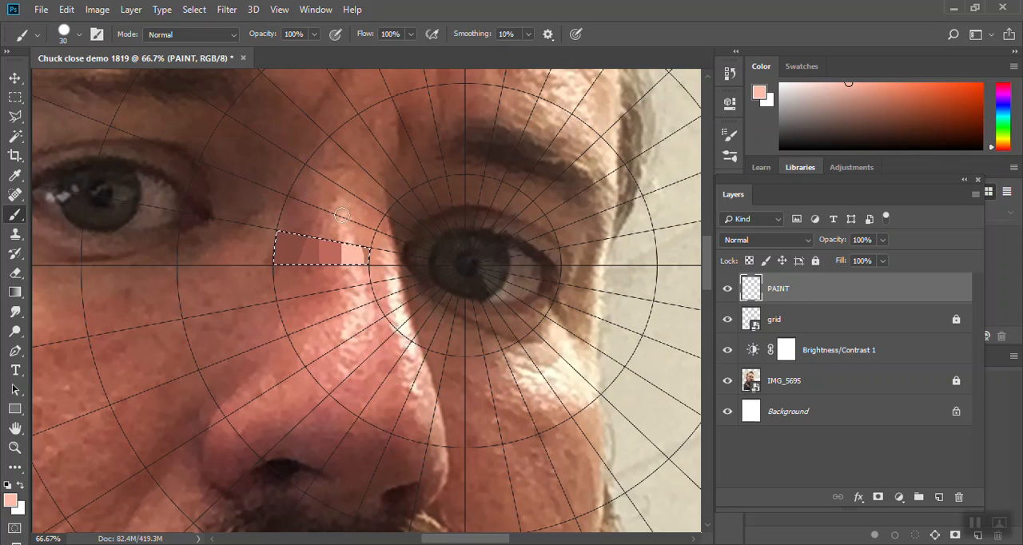
left_click(727, 380)
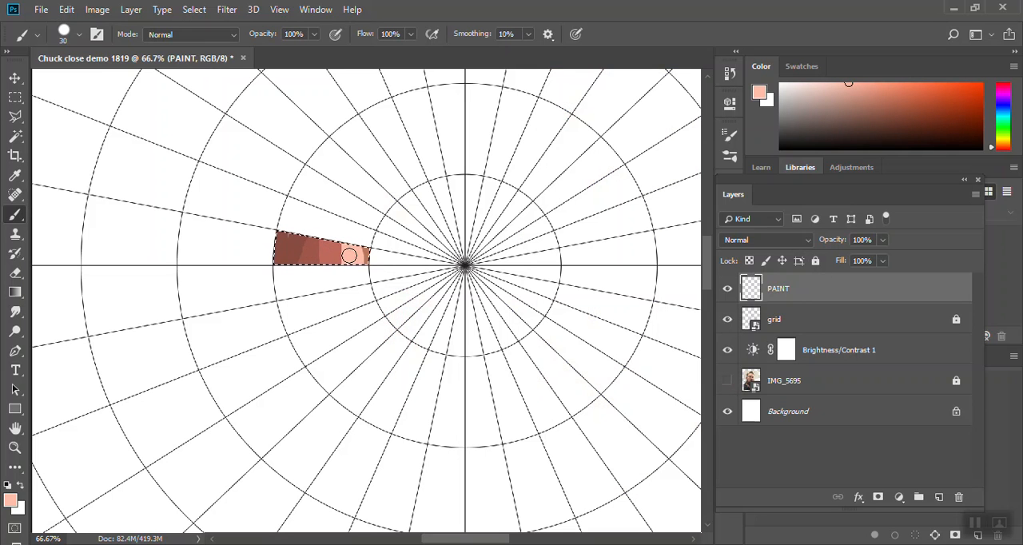
left_click(727, 381)
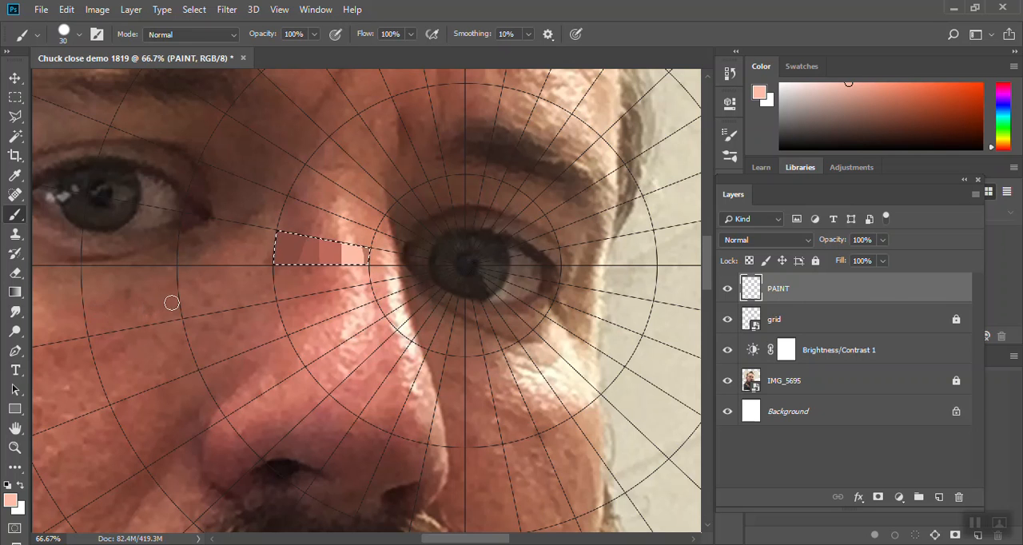
- With the photo hidden, Magic Wand select the cell just below the horizontal axis between the second and third rings, and show the photo again
left_click(726, 381)
key("w")
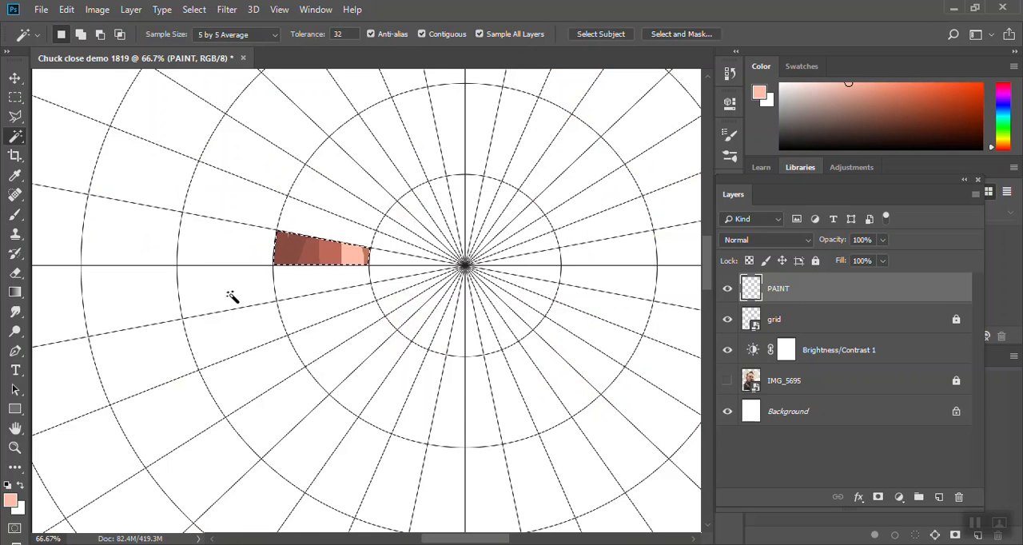
left_click(727, 380)
- Paint the selected cell with reddish browns sampled from the photo, hide the IMG_5695 layer and fill the remaining white gaps
key("b")
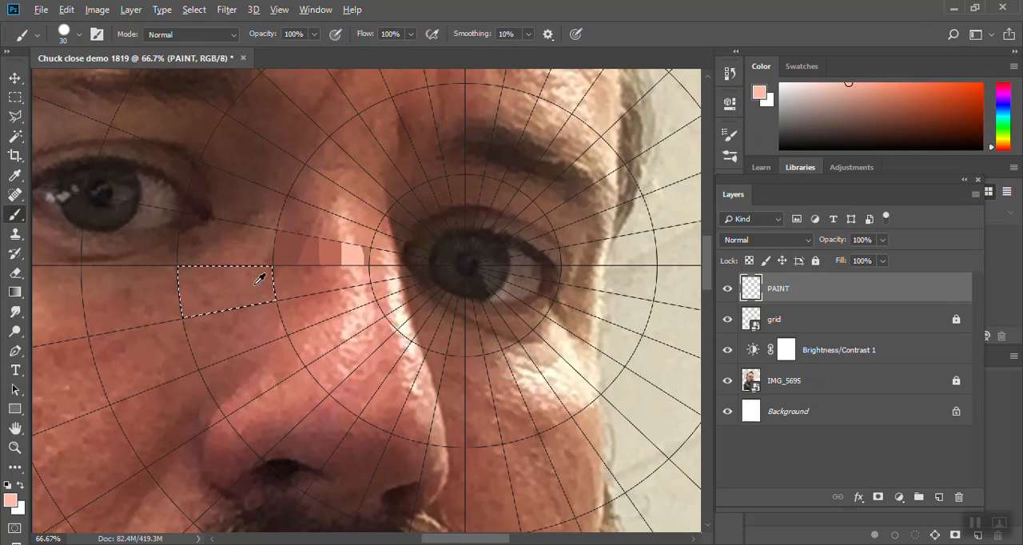
left_click(255, 285, "alt")
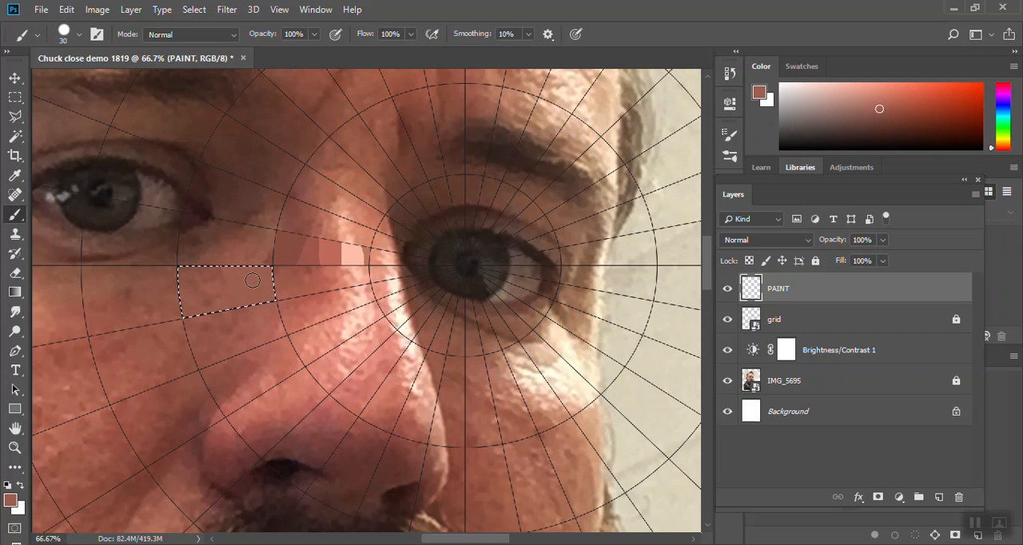
left_click(212, 271, "alt")
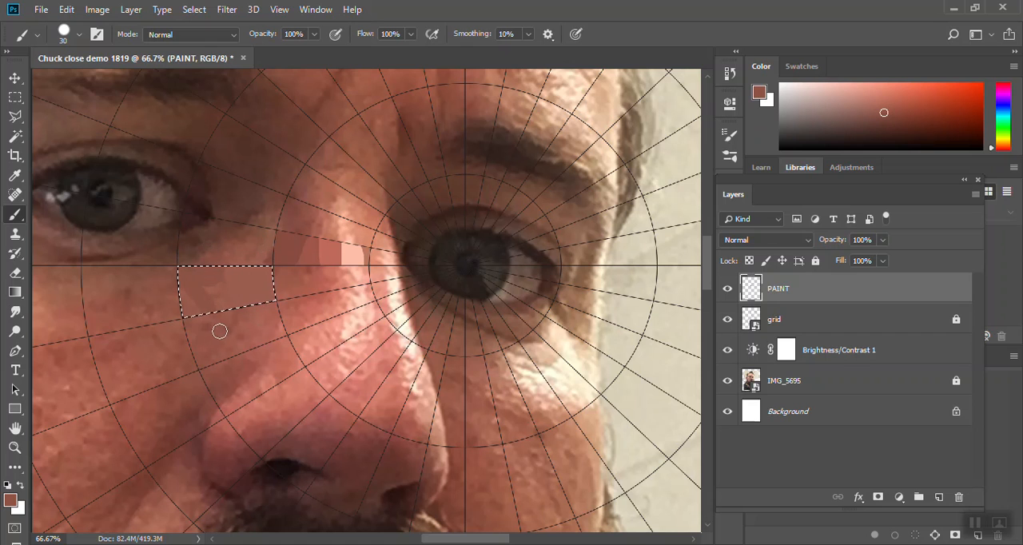
left_click(230, 298, "alt")
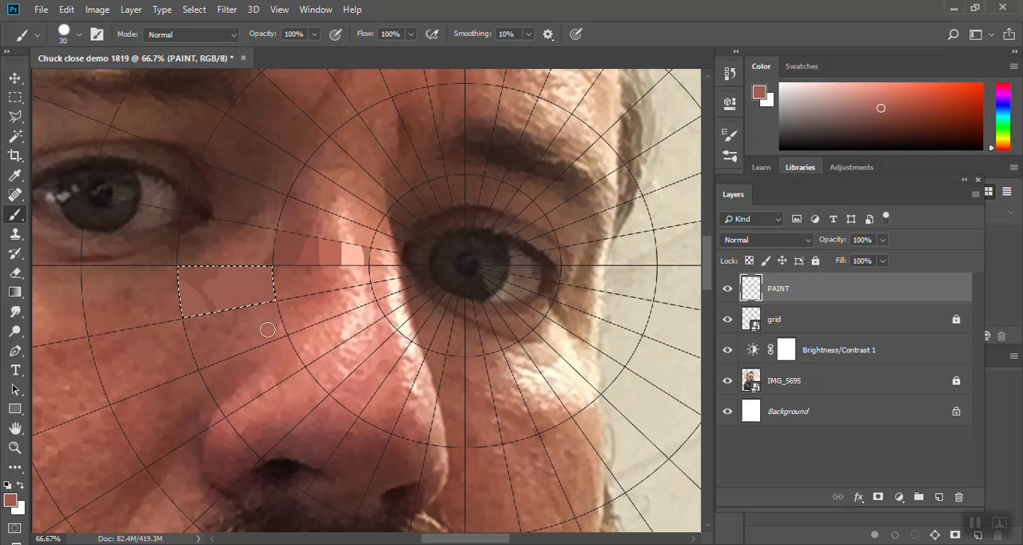
left_click(725, 382)
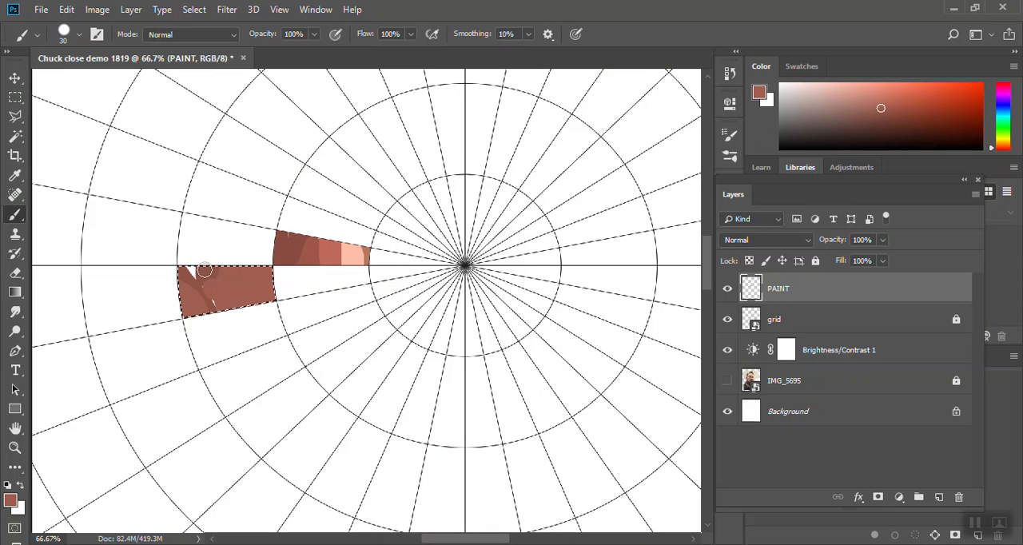
left_click(207, 270, "alt")
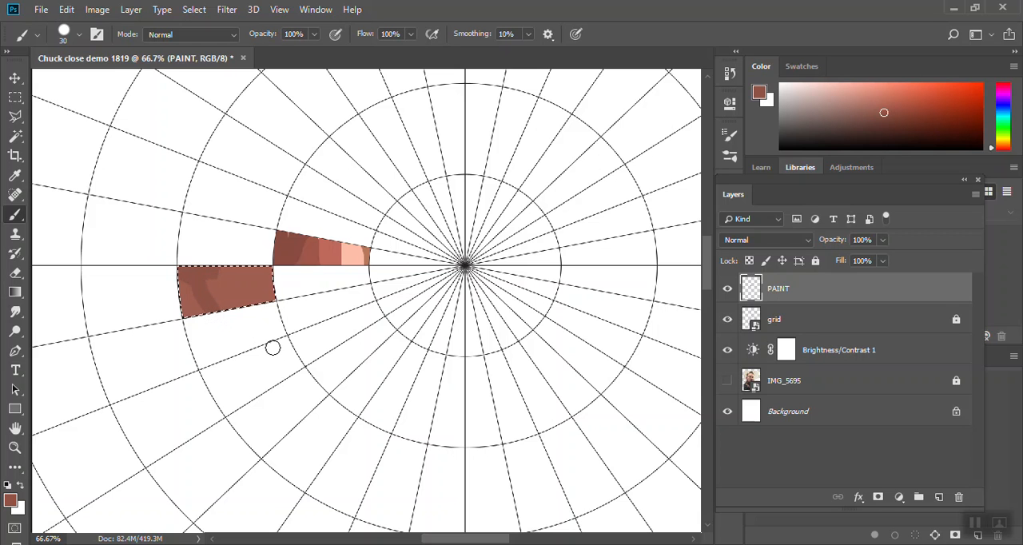
- Show the IMG_5695 photo again and toggle the PAINT and photo layers to compare the painted cells with the photo
left_click(726, 381)
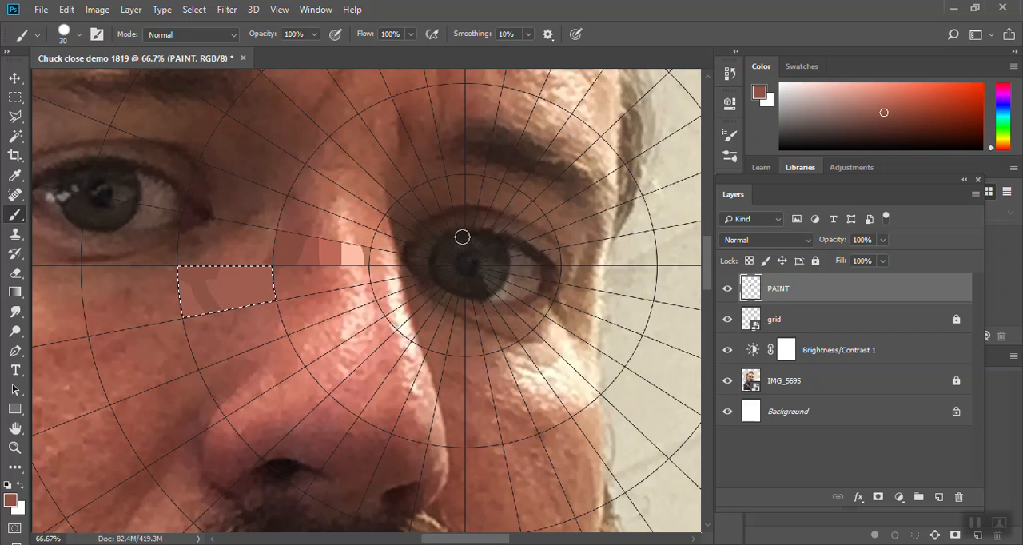
left_click(727, 289)
left_click(727, 289)
left_click(727, 381)
left_click(727, 382)
left_click(727, 382)
left_click(727, 382)
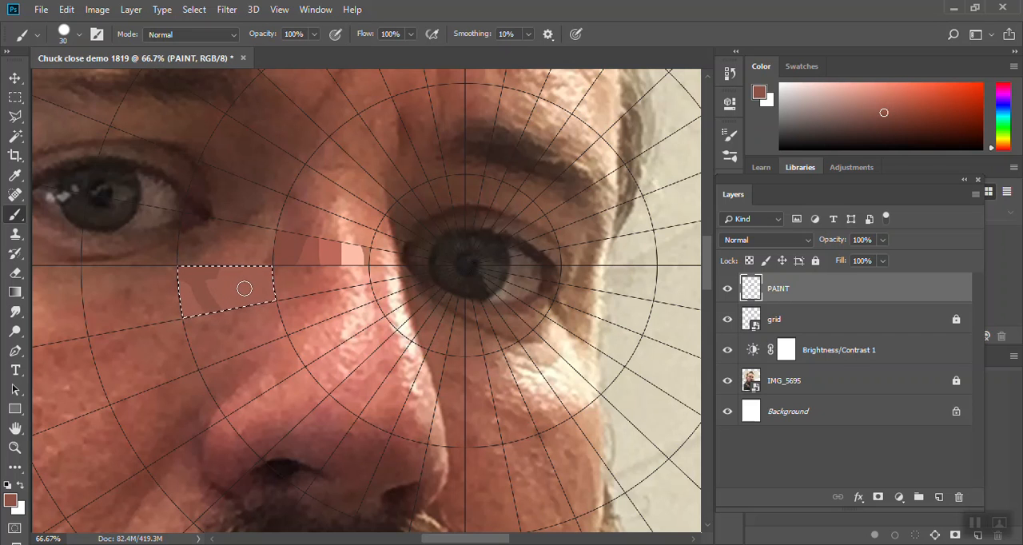
- Sample the selected cell's lighter reddish brown, separate the Color panel from Swatches, and shift the hue to magenta
left_click(240, 283, "alt")
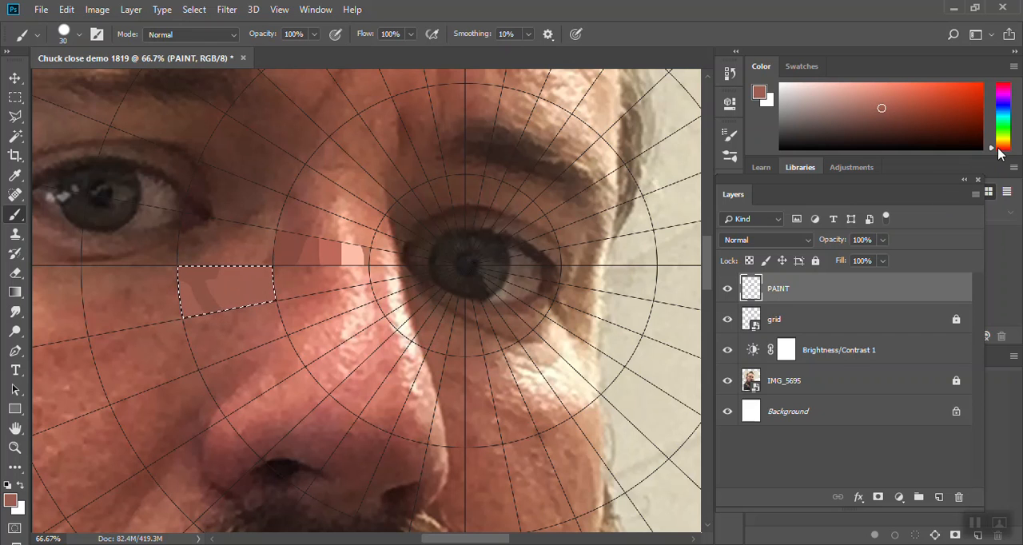
left_click_drag(764, 68, 635, 69)
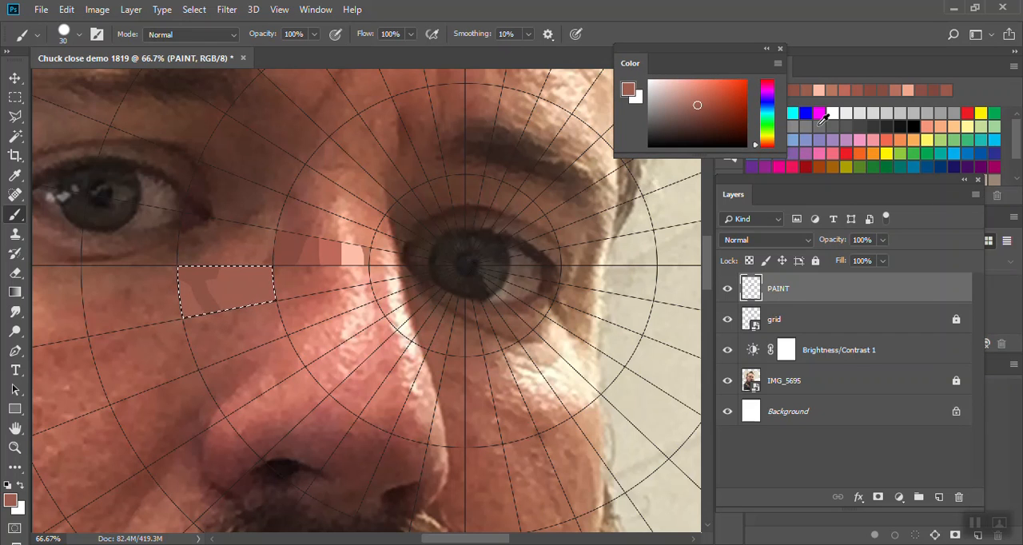
left_click(756, 143)
left_click_drag(757, 144, 761, 93)
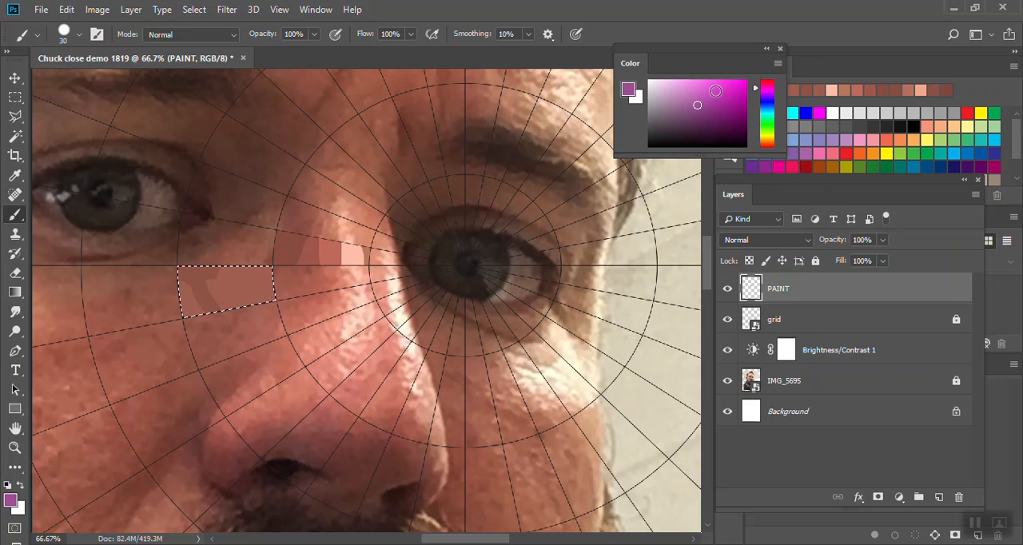
- Paint a blue blob in the selected cell's right half, overlaid with a smaller green shape and purple circles, changing only the hue
left_click(768, 89)
left_click(769, 103)
left_click(769, 115)
left_click(770, 113)
left_click(769, 102)
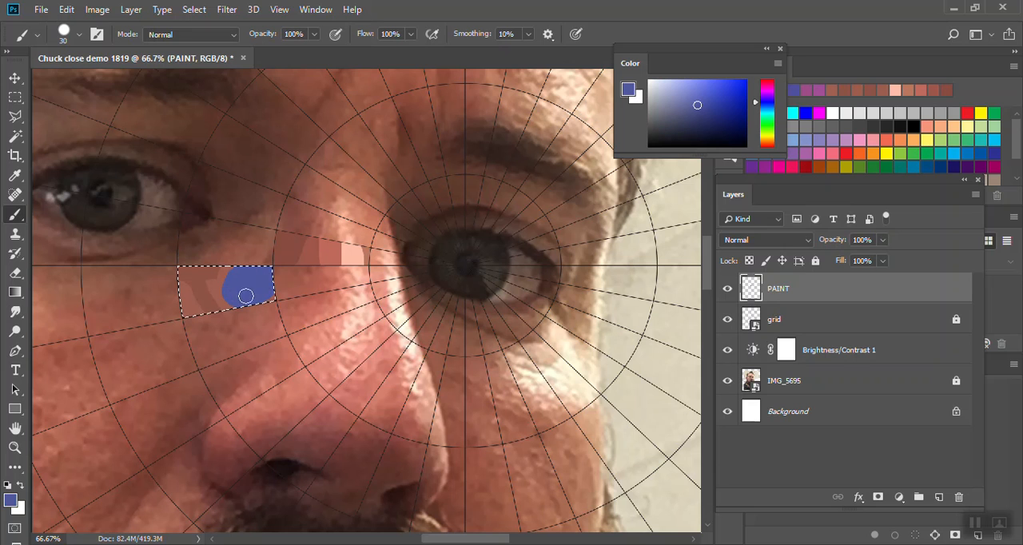
left_click(769, 121)
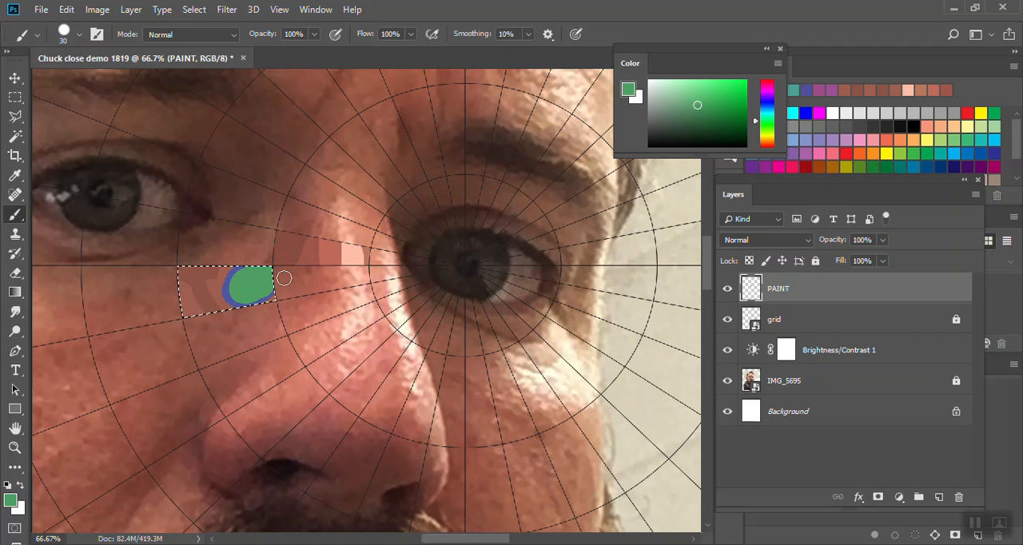
left_click(768, 90)
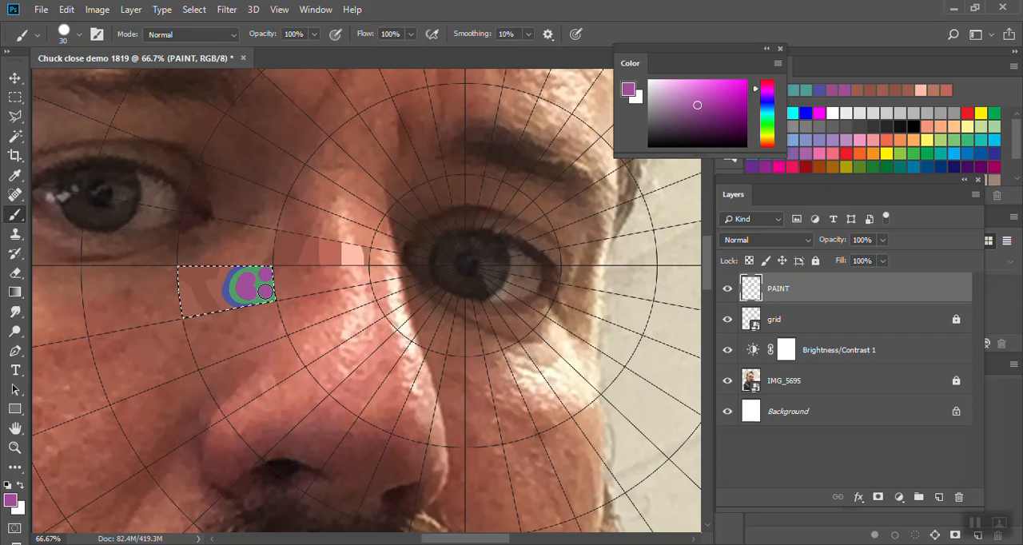
- With a size 15 brush, add blue accents inside the purple shapes and at the cell's left end, plus scattered green dots
key("bracketleft")
key("bracketleft")
key("bracketleft")
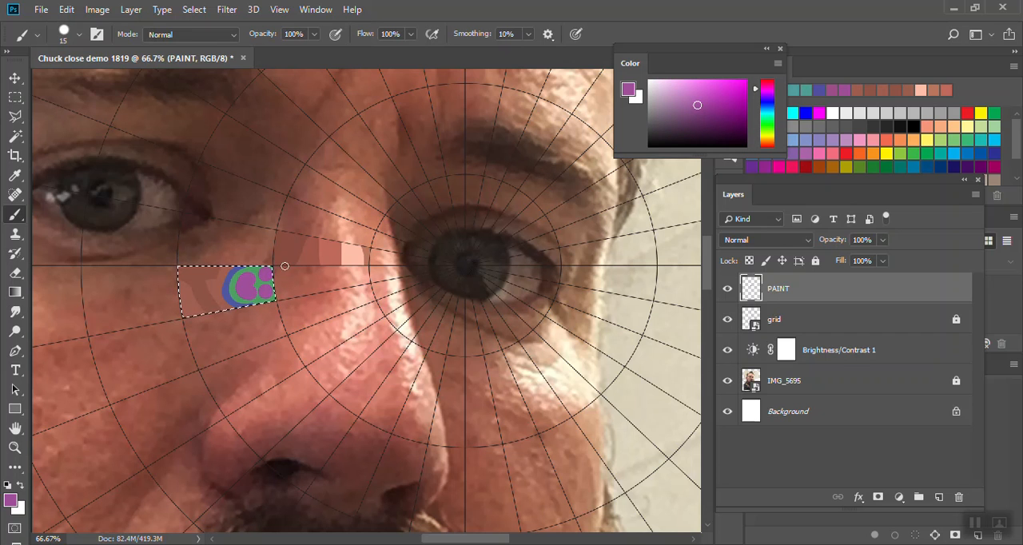
left_click(769, 107)
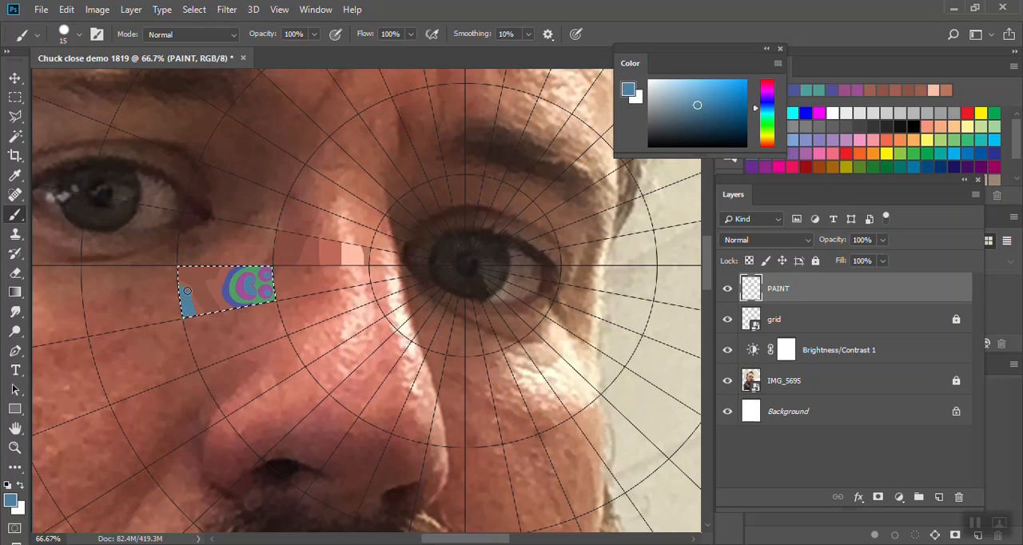
left_click(771, 131)
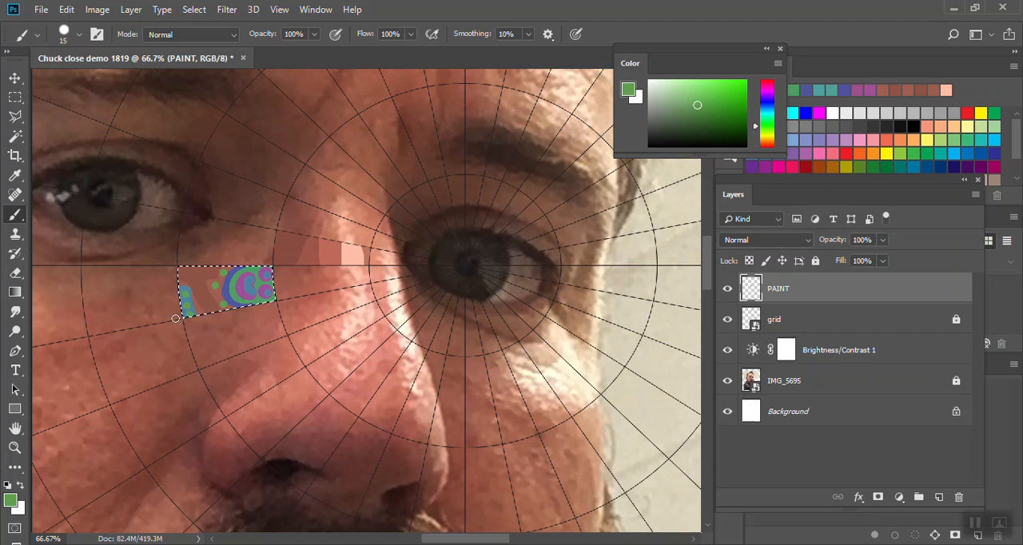
- Sample the cell's darker brown band and paint over that area with olive, blue, green and crimson strokes by shifting only the hue
left_click(204, 280, "alt")
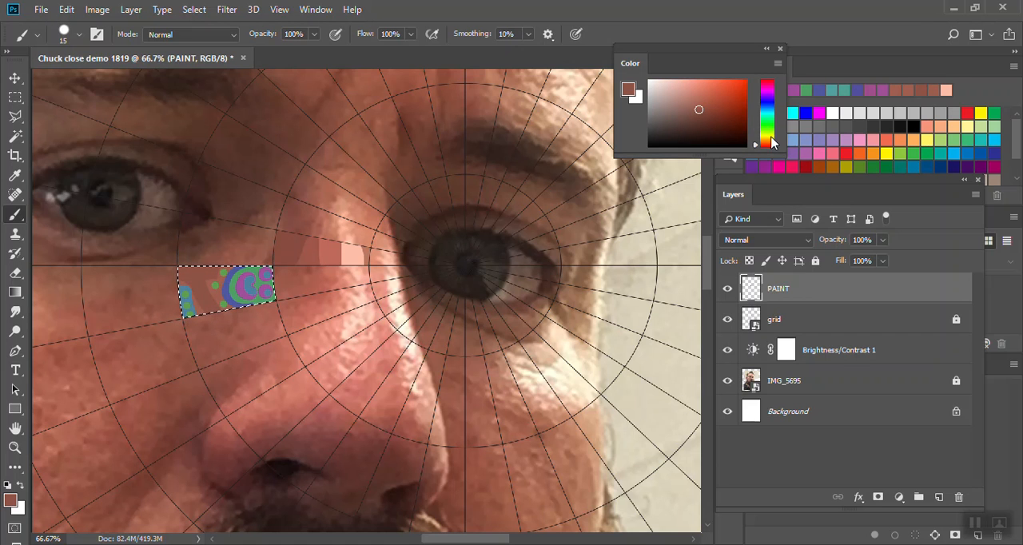
left_click_drag(772, 142, 771, 136)
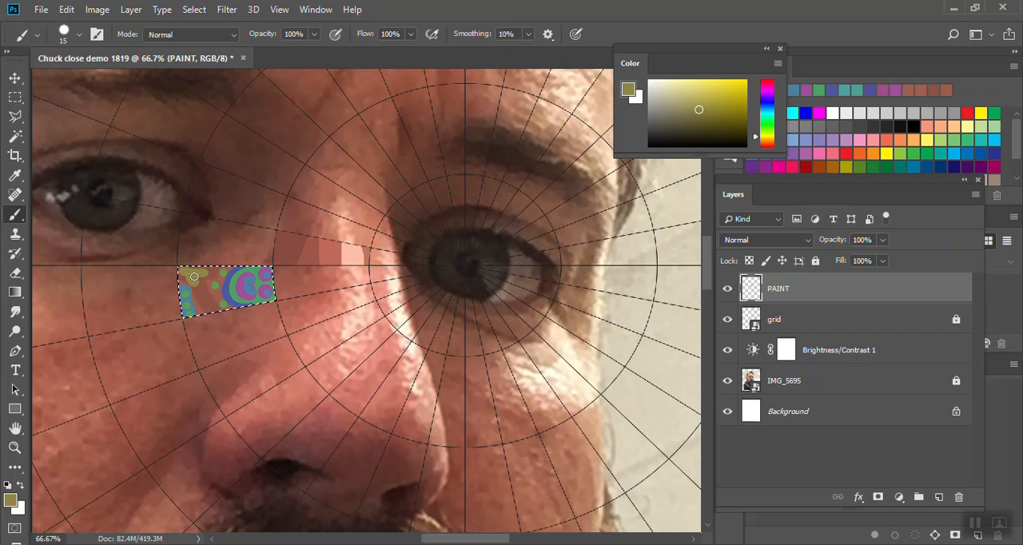
left_click(768, 109)
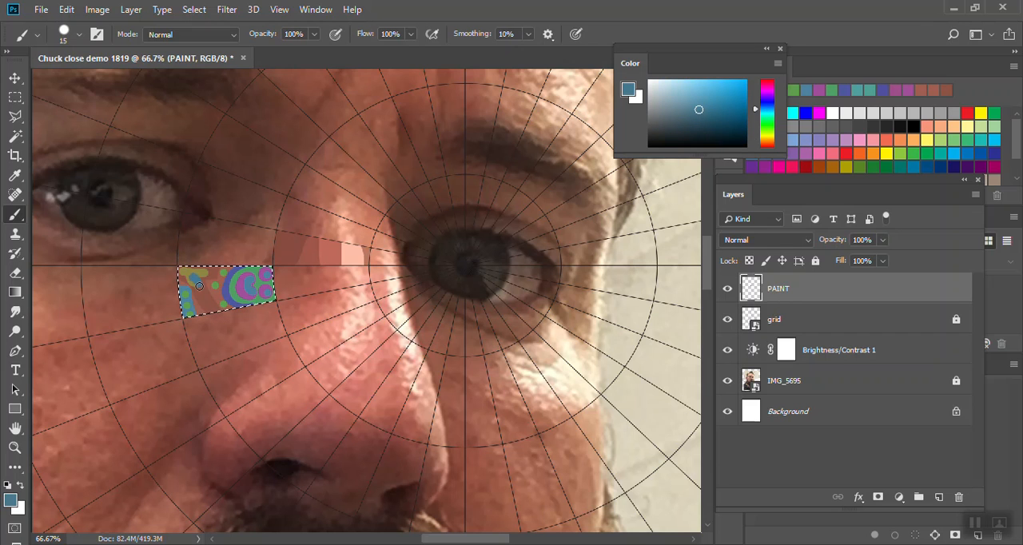
left_click(768, 126)
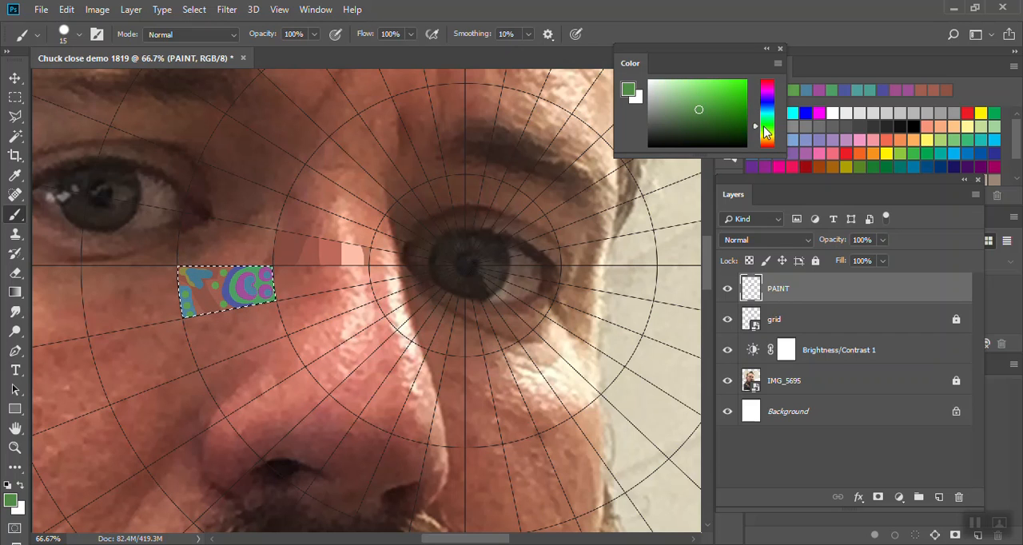
left_click(769, 81)
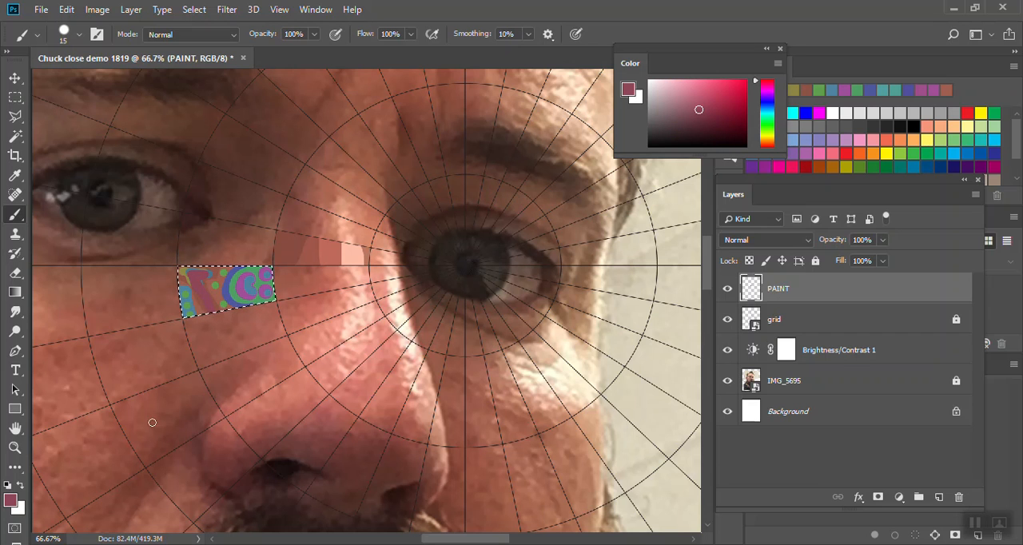
- With the photo hidden, Magic Wand select the cell directly above the patterned one, and show the photo again
key("w")
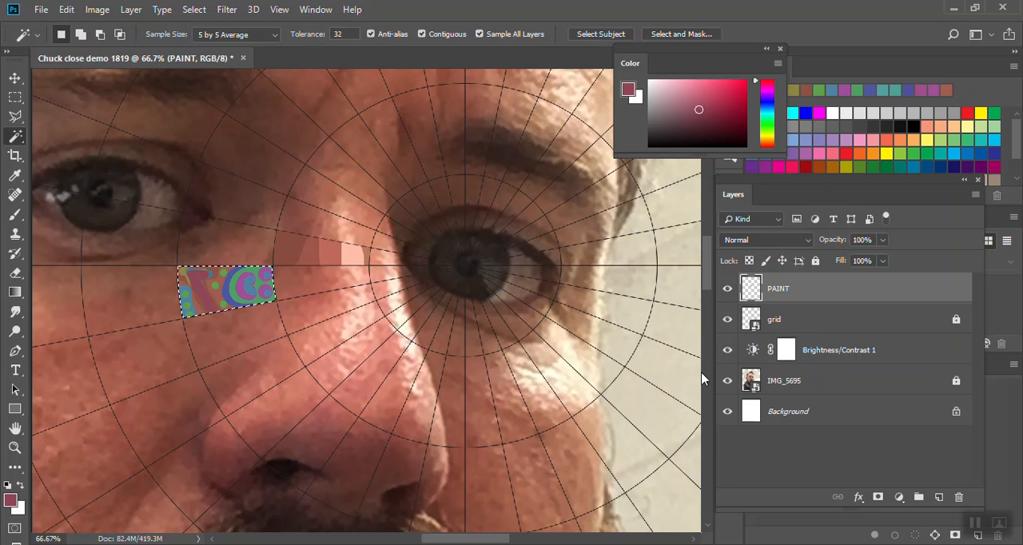
left_click(727, 380)
left_click(229, 237)
left_click(727, 380)
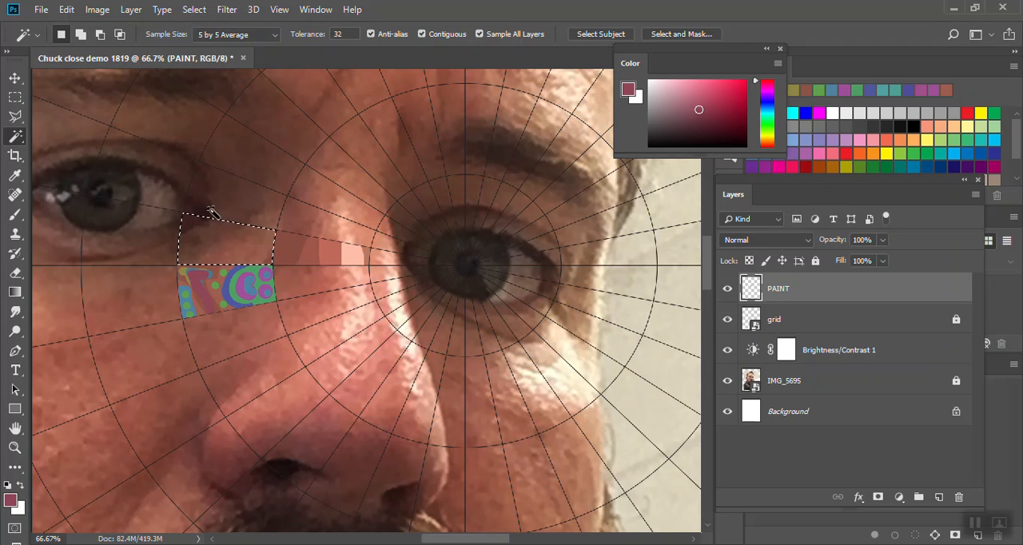
- Paint the selected cell with dark browns and a reddish brown sampled from the photo, enlarging the brush to 50 for the lighter area
key("b")
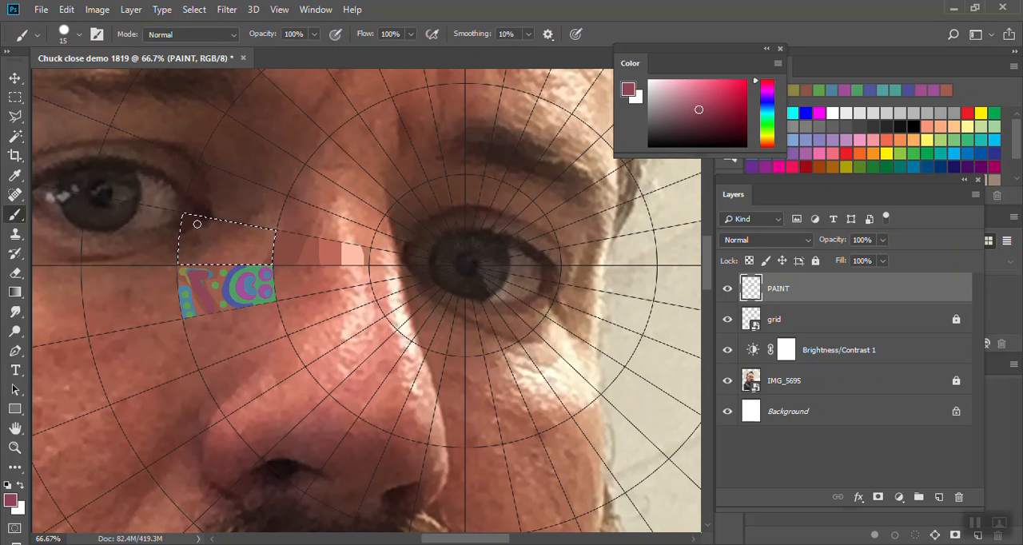
left_click(194, 222, "alt")
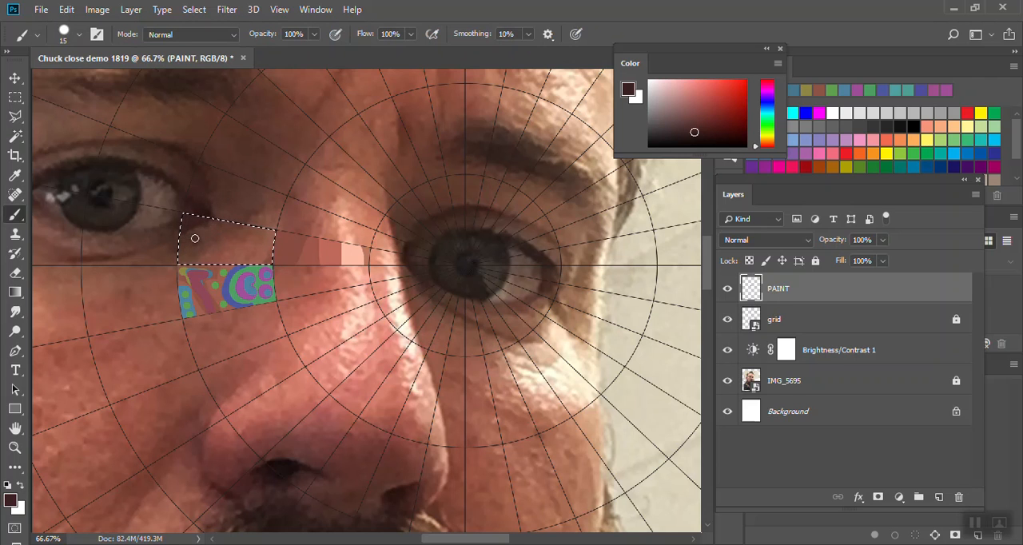
left_click(187, 242, "alt")
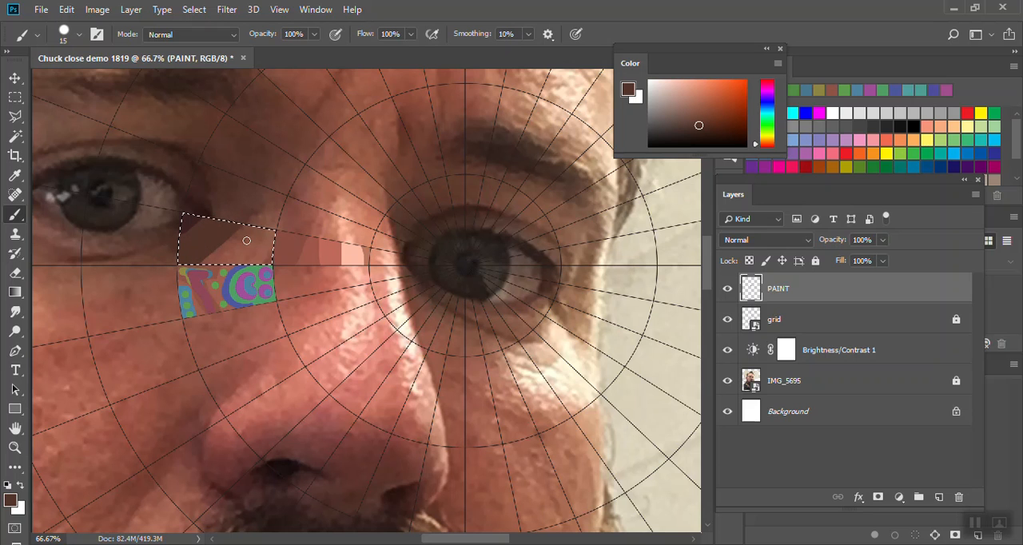
left_click(255, 243, "alt")
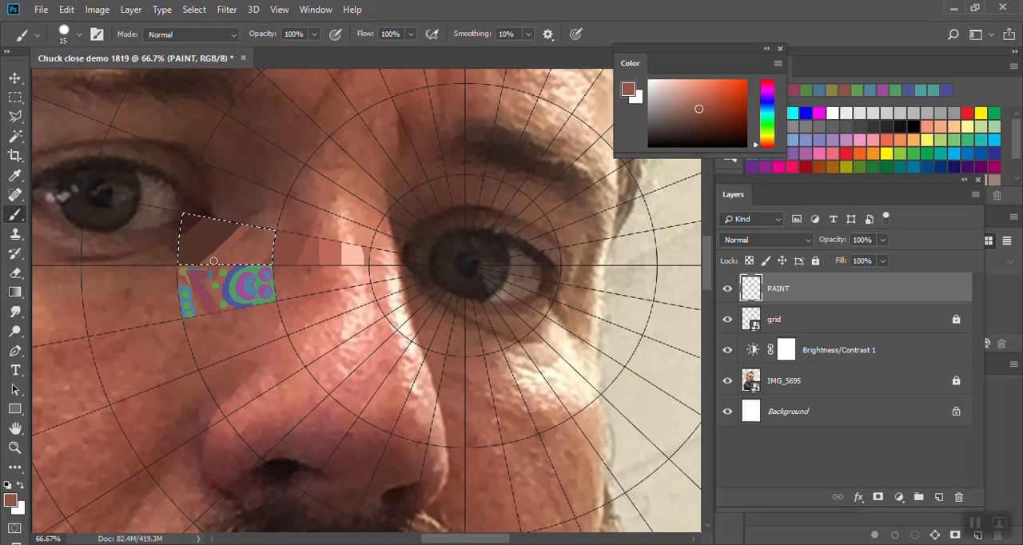
key("bracketright")
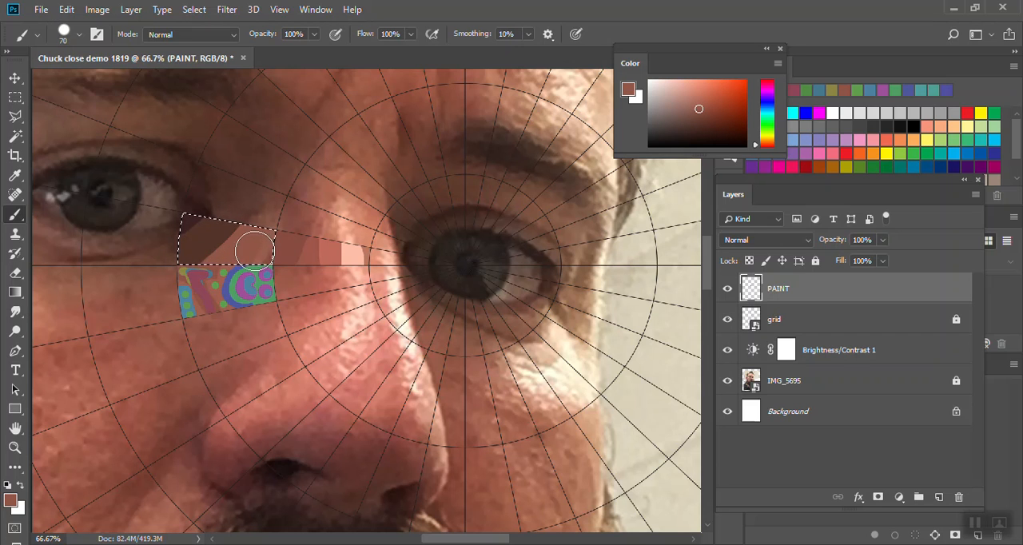
key("bracketleft")
key("bracketleft")
key("bracketright")
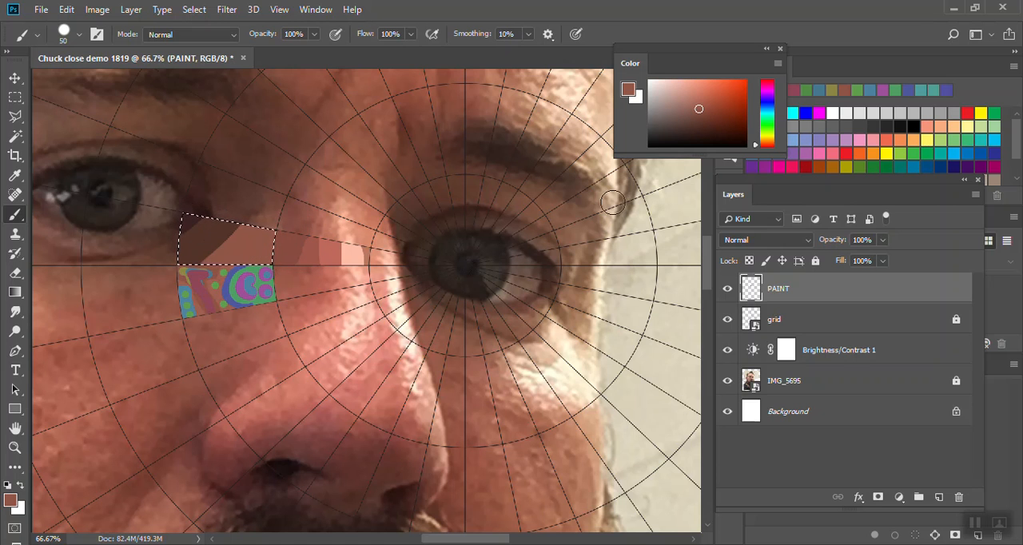
- Paint green and purple diagonal stripes over the cell's reddish-brown area, reducing the brush size to 20
left_click_drag(772, 120, 767, 95)
key("bracketleft")
key("bracketleft")
key("bracketleft")
key("bracketleft")
key("bracketleft")
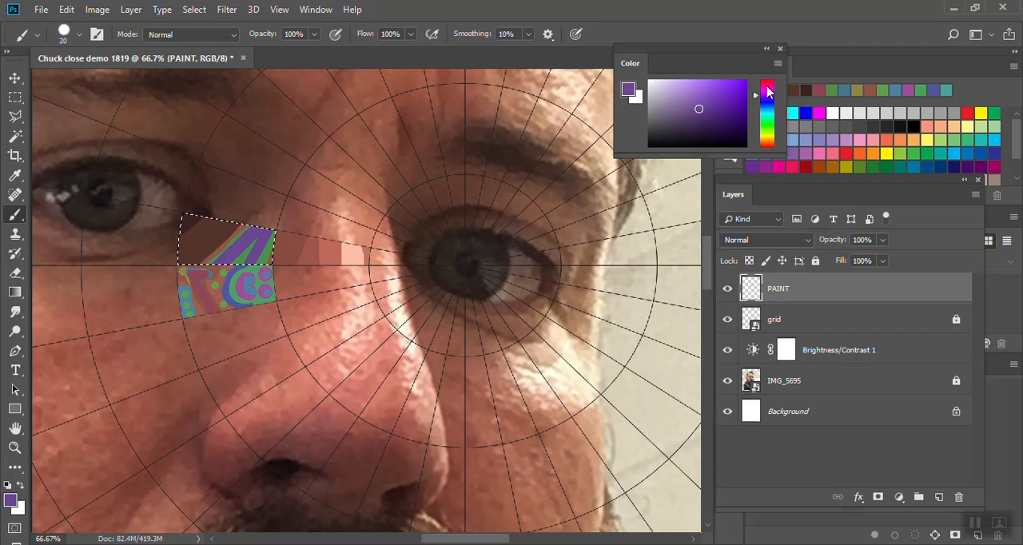
- With a size 8 brush, add fine magenta, indigo and green details over the green and purple stripes
left_click_drag(767, 94, 767, 84)
key("bracketleft")
key("bracketleft")
key("bracketleft")
key("bracketleft")
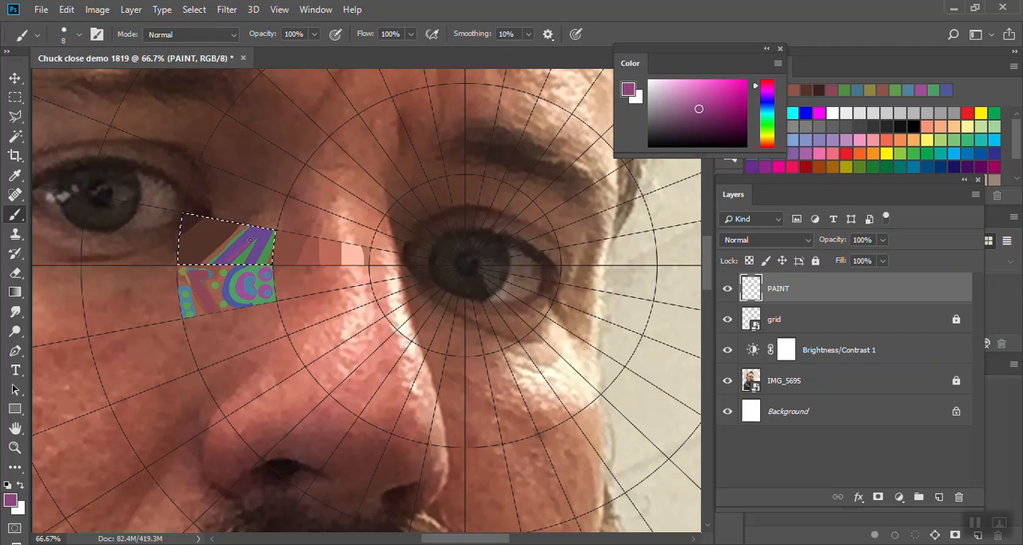
left_click_drag(767, 85, 767, 102)
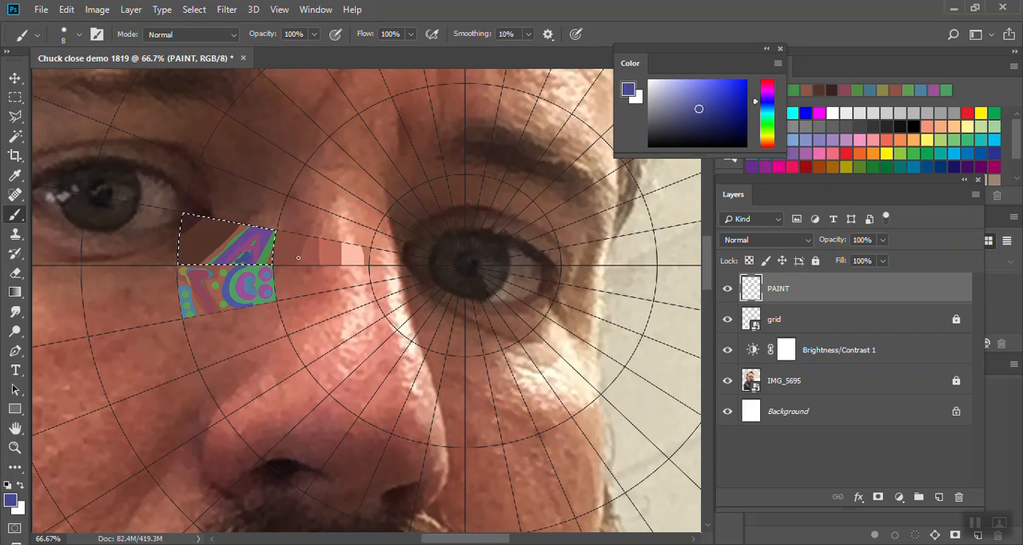
left_click(767, 129)
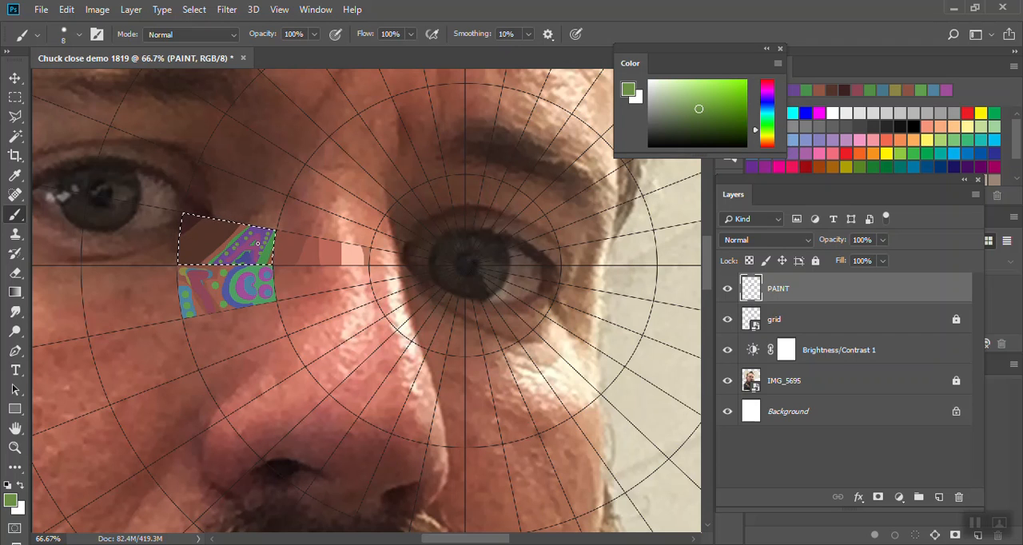
- Sample the cell's dark brown area and decorate it with dark purple and dark green curved lines of the same tone
left_click(210, 232, "alt")
left_click(769, 91)
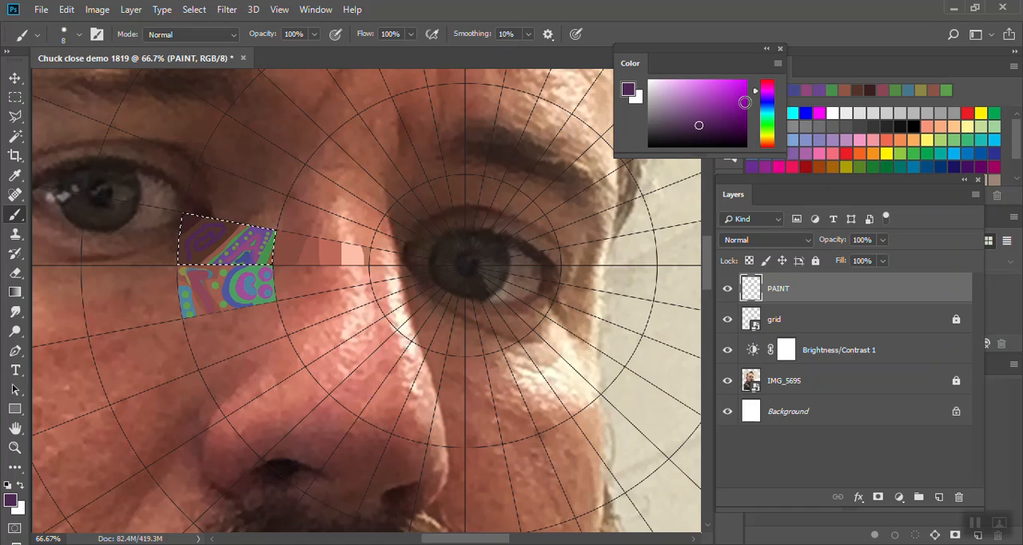
left_click(766, 125)
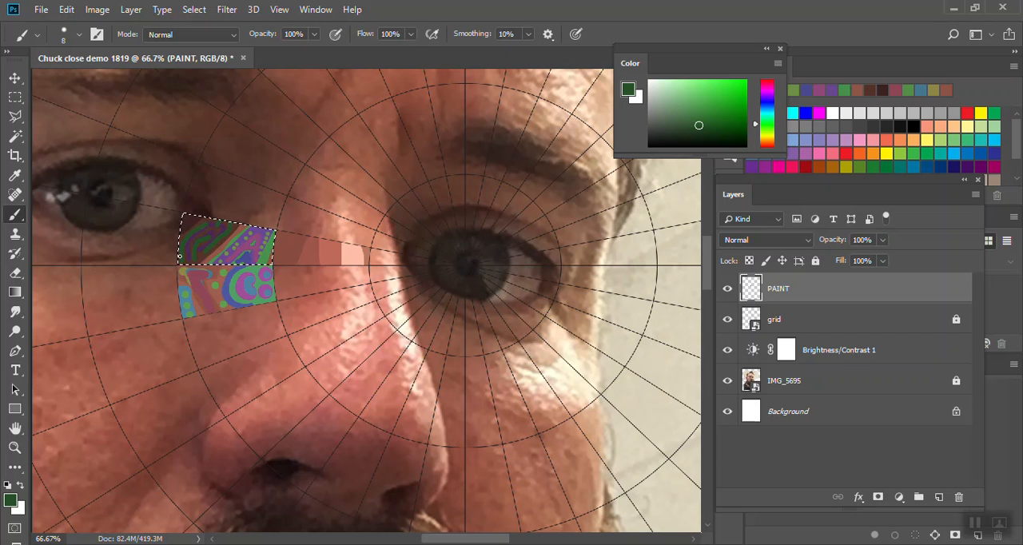
- Sample the cell's darkest corner, add dark violet, teal-green and orange-brown marks there, and hide the IMG_5695 layer
left_click(191, 221, "alt")
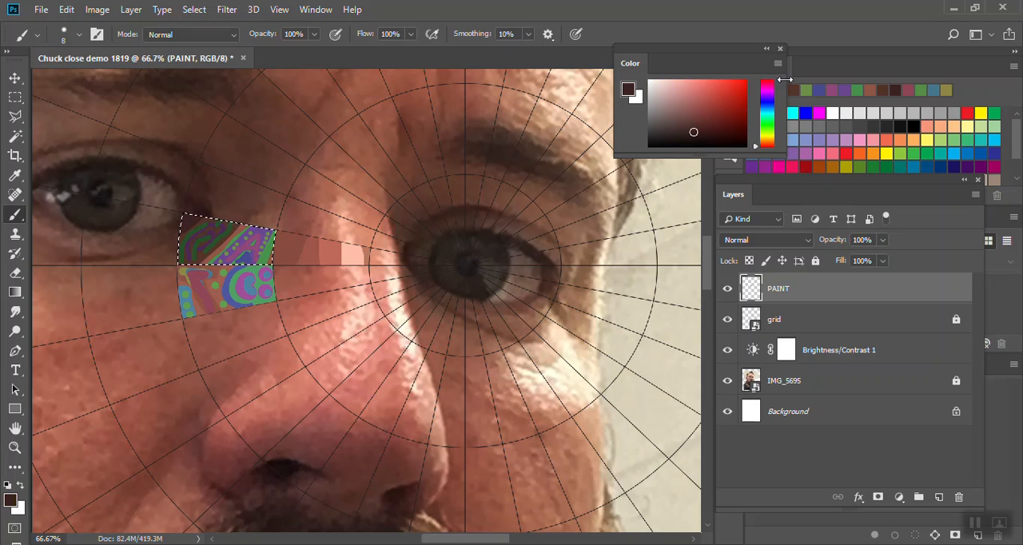
left_click(767, 95)
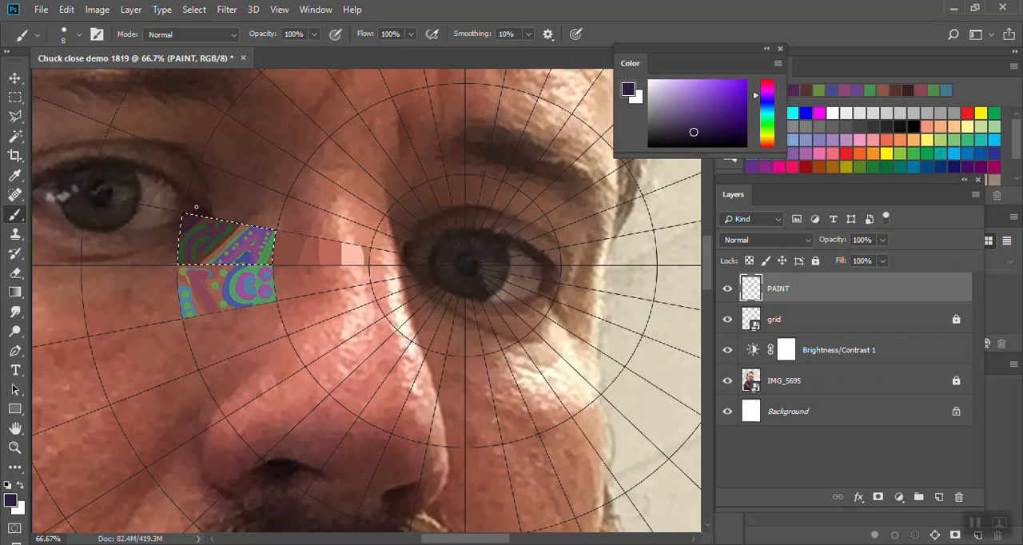
left_click(766, 118)
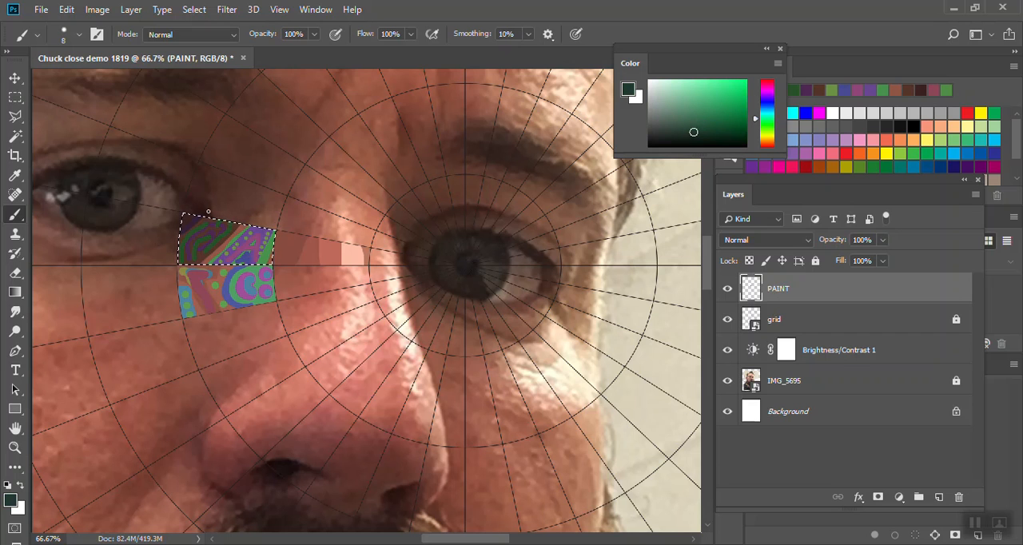
left_click(767, 139)
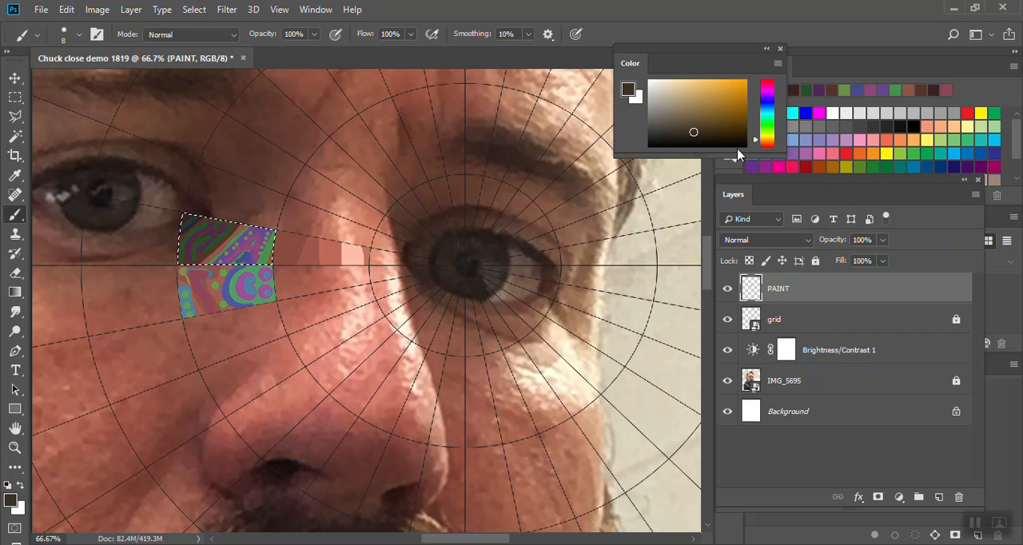
left_click(727, 381)
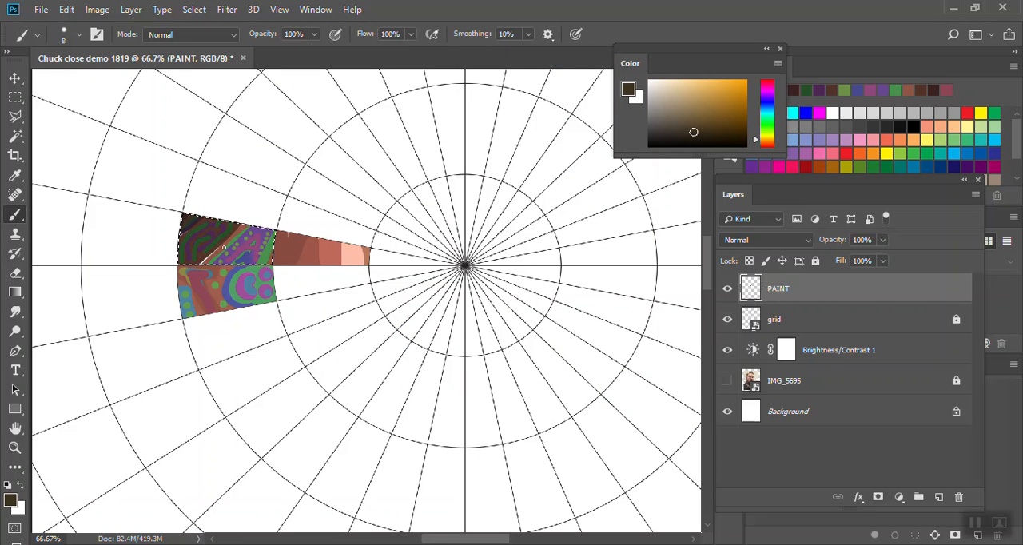
- Cover the bare gap between the cell's stripes with an olive band using a size 20 brush, and add orange-brown marks over it
left_click(232, 239, "alt")
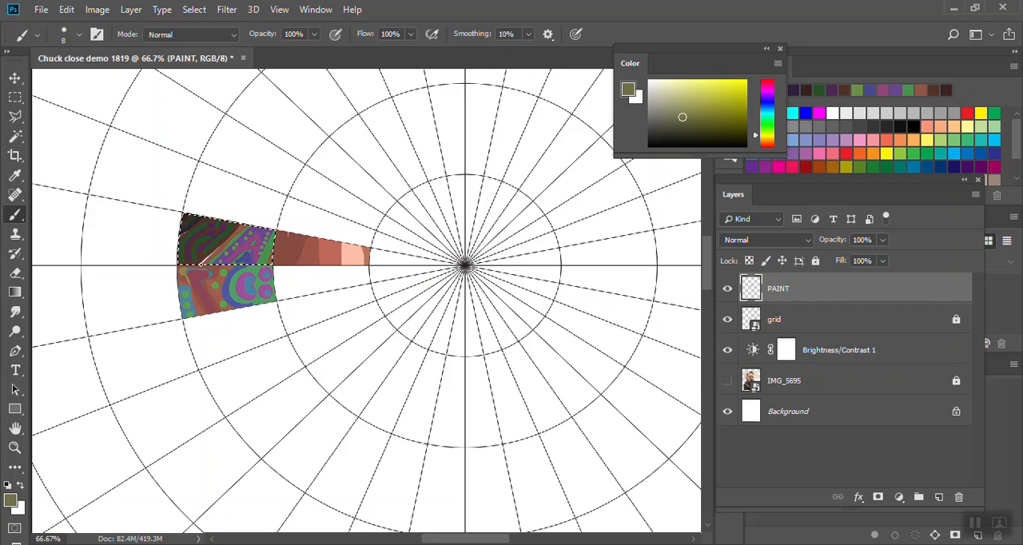
key("bracketright")
key("bracketright")
key("bracketright")
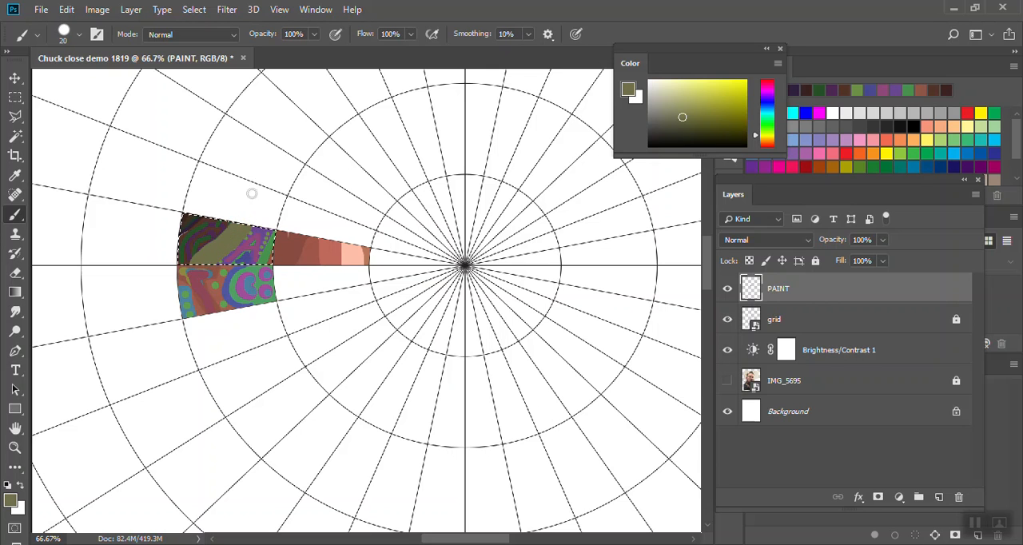
key("ctrl+z")
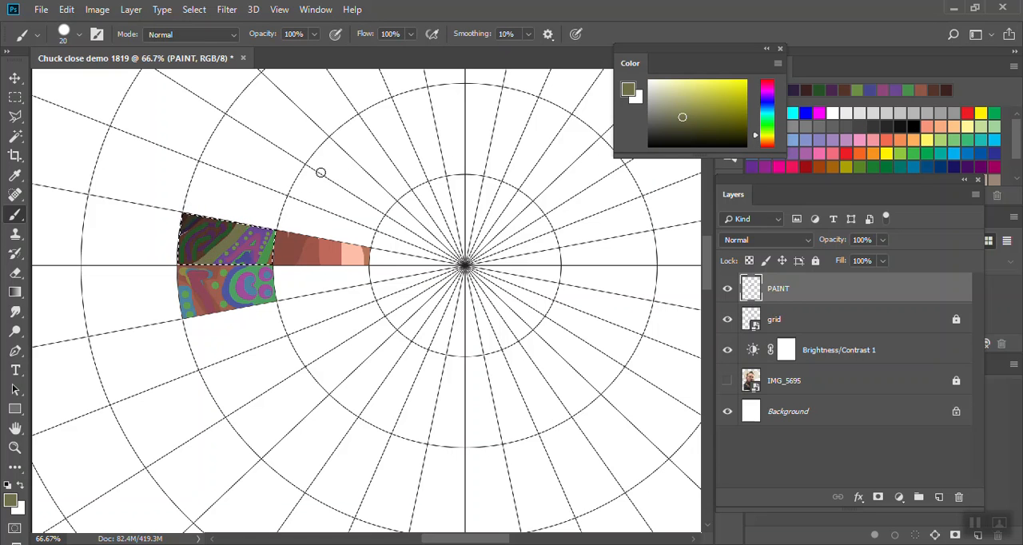
left_click(766, 142)
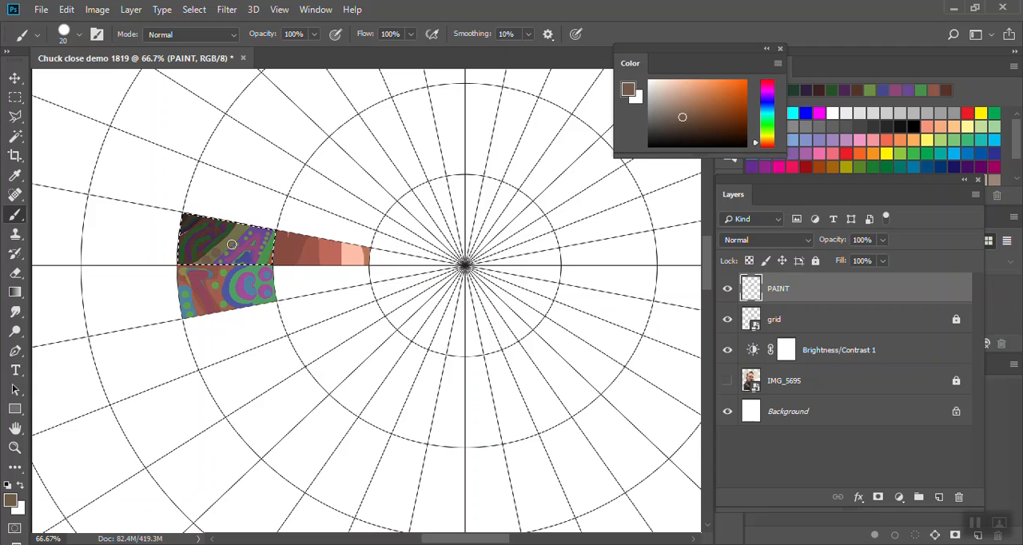
left_click(237, 235)
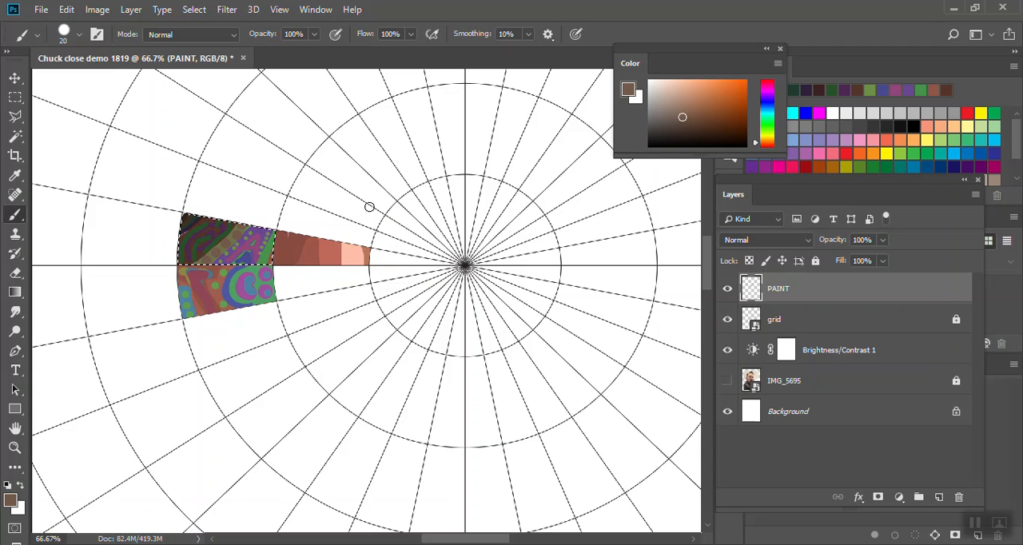
- Deselect the finished cell, select the empty grid cell directly above it with the Magic Wand, and show the IMG_5695 layer
key("ctrl+d")
key("w")
left_click(251, 210)
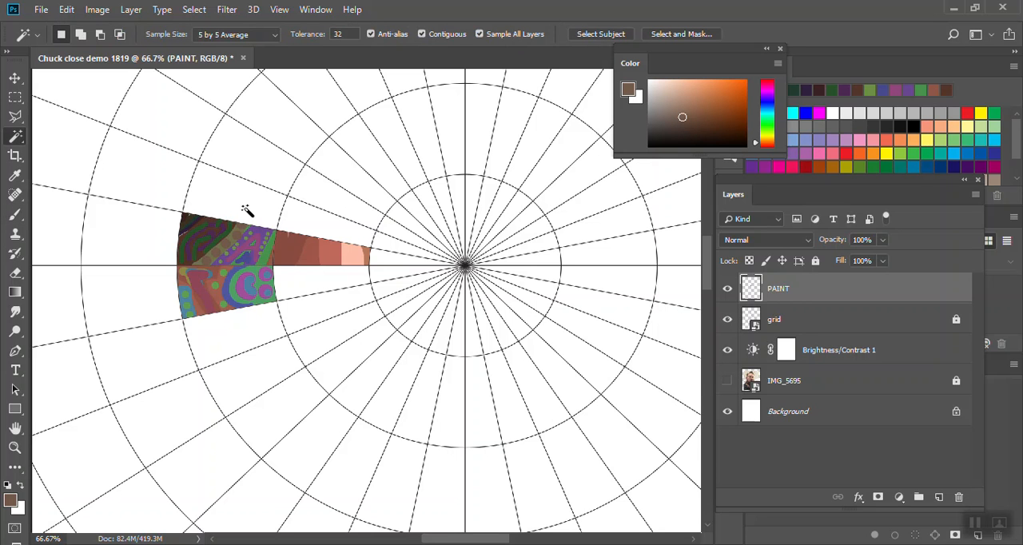
left_click(726, 381)
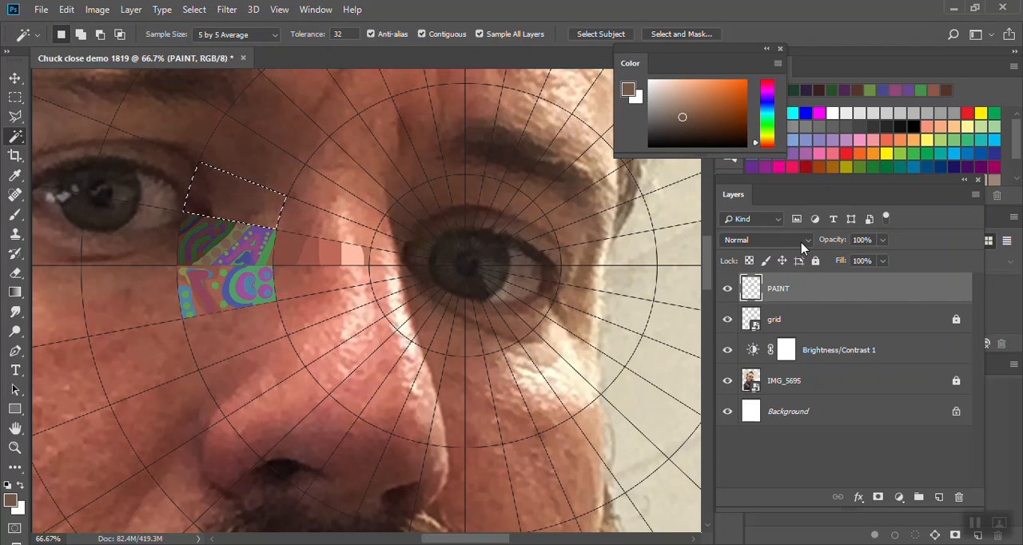
- Block in the selected cell with the brush using dark to reddish-brown tones sampled from the photo beneath
key("b")
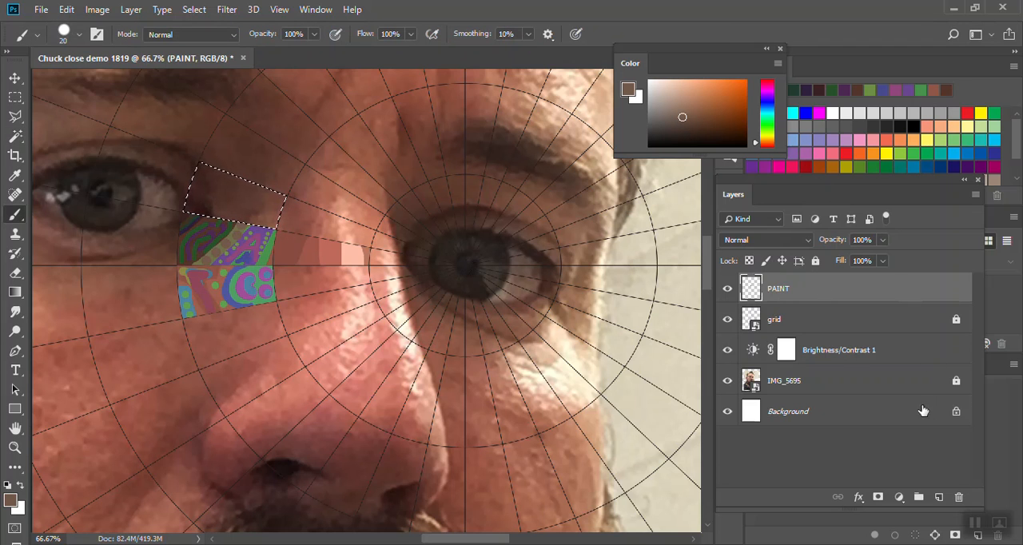
left_click(199, 211, "alt")
left_click_drag(207, 210, 209, 203)
left_click(206, 182, "alt")
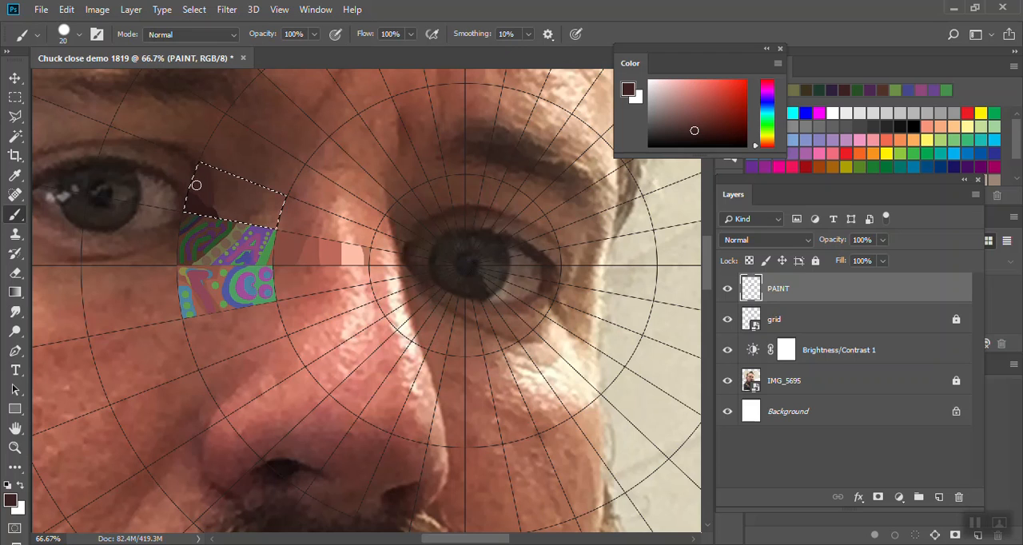
left_click(234, 209, "alt")
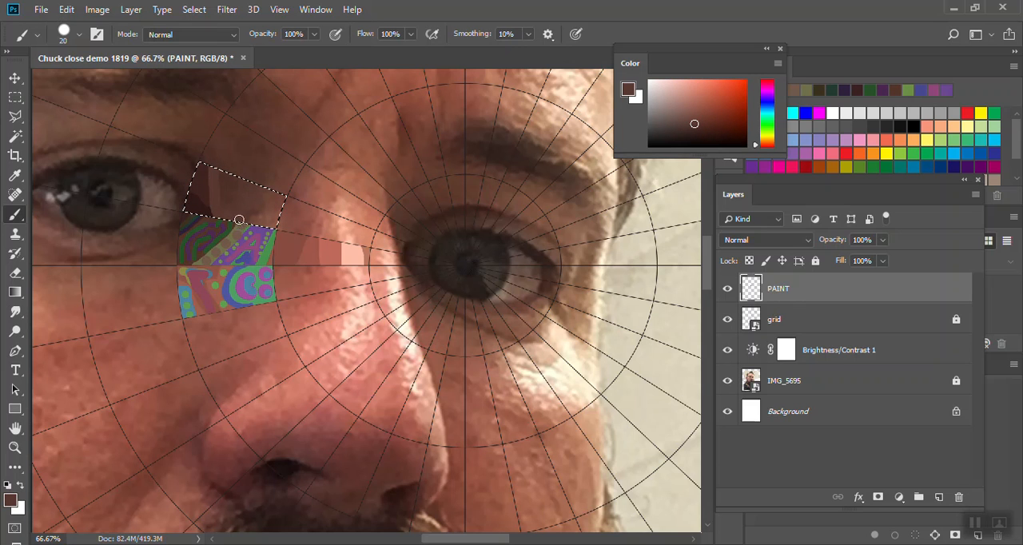
left_click(226, 179, "alt")
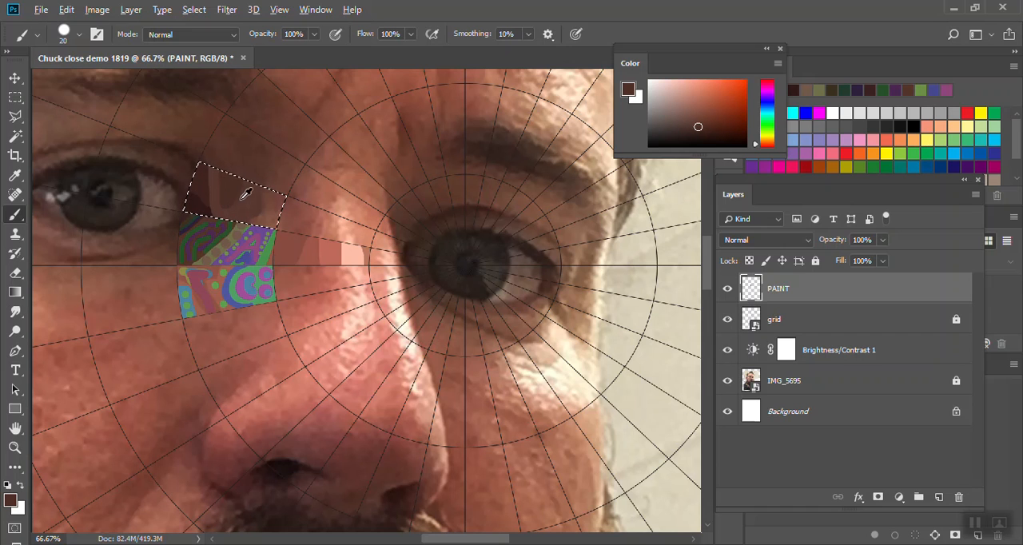
left_click(240, 199, "alt")
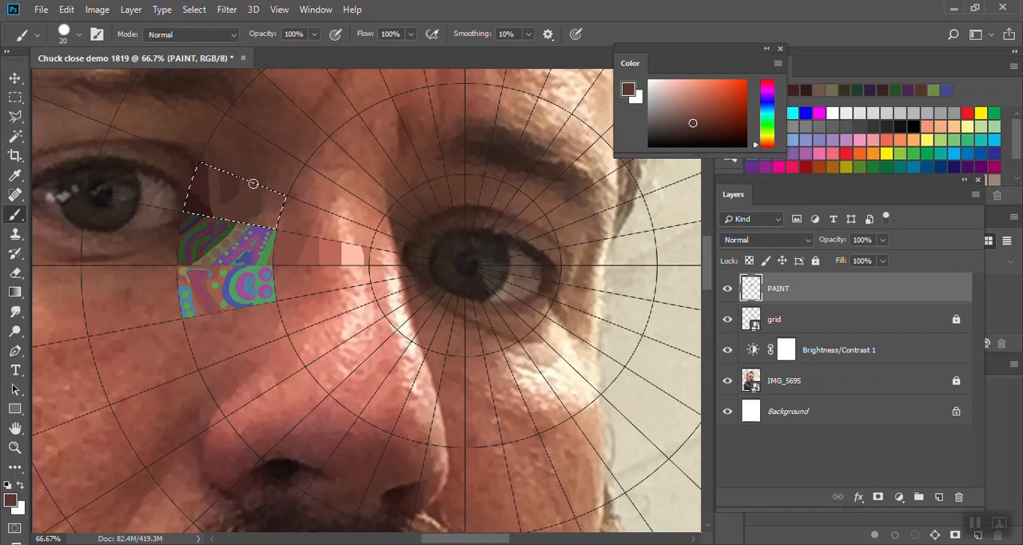
left_click(268, 199, "alt")
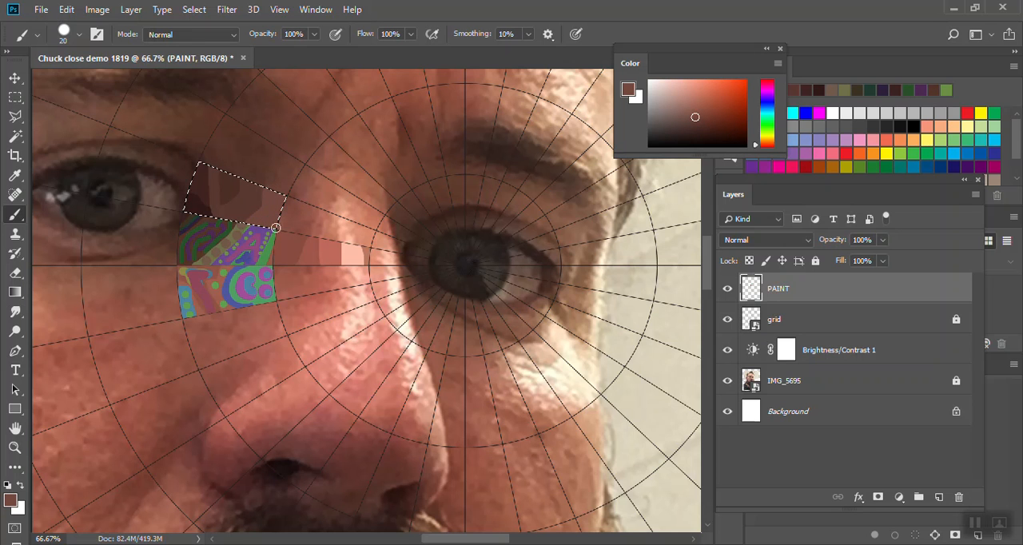
- Hide the IMG_5695 layer and fill the cell's remaining white gaps with the adjacent brown tones
left_click(727, 380)
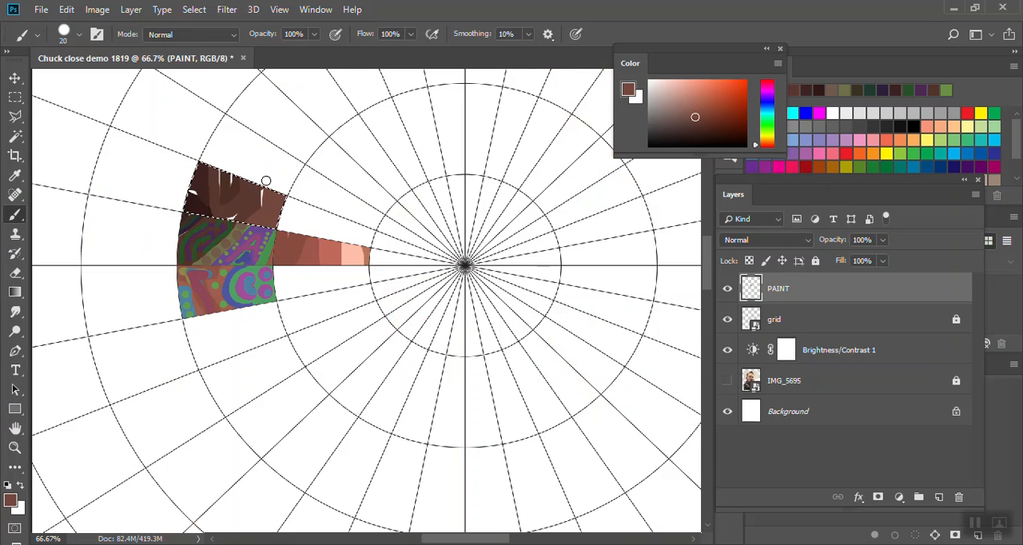
left_click_drag(267, 218, 236, 210)
left_click(234, 193, "alt")
key("ctrl+z")
left_click(225, 197, "alt")
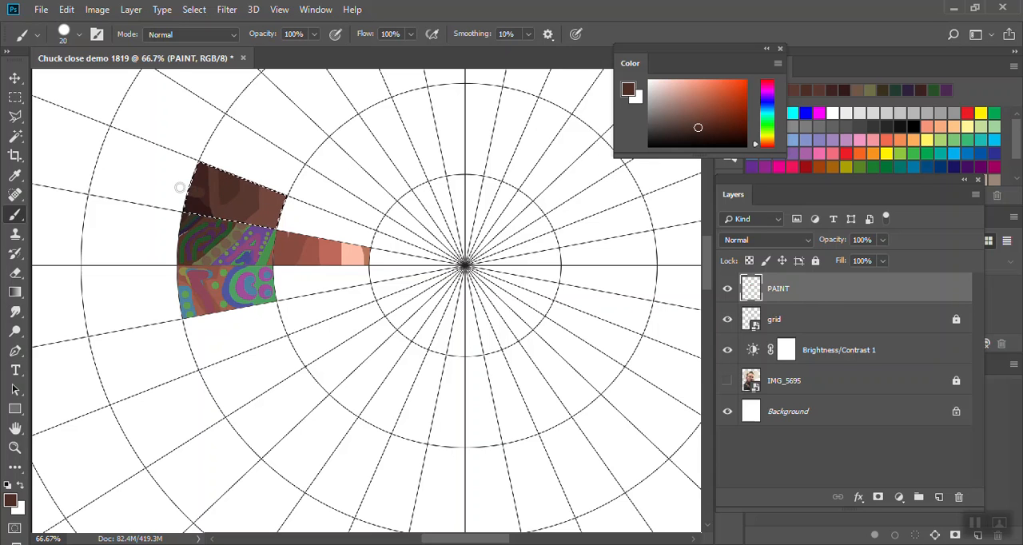
left_click(201, 173, "alt")
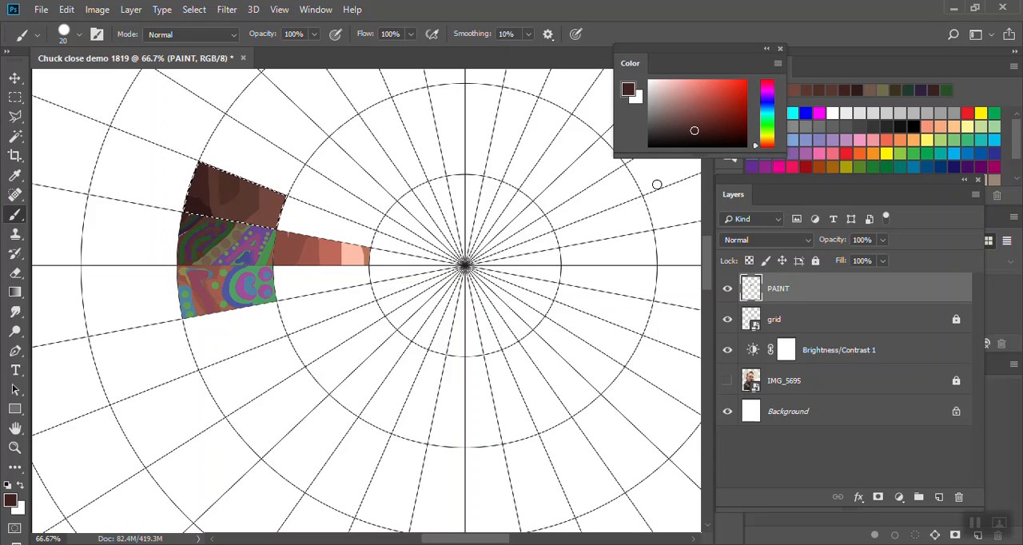
- Add a dark green mark, a dark purple mark and teal dots over the cell's dark brown areas, matching each area's tone
left_click(766, 119)
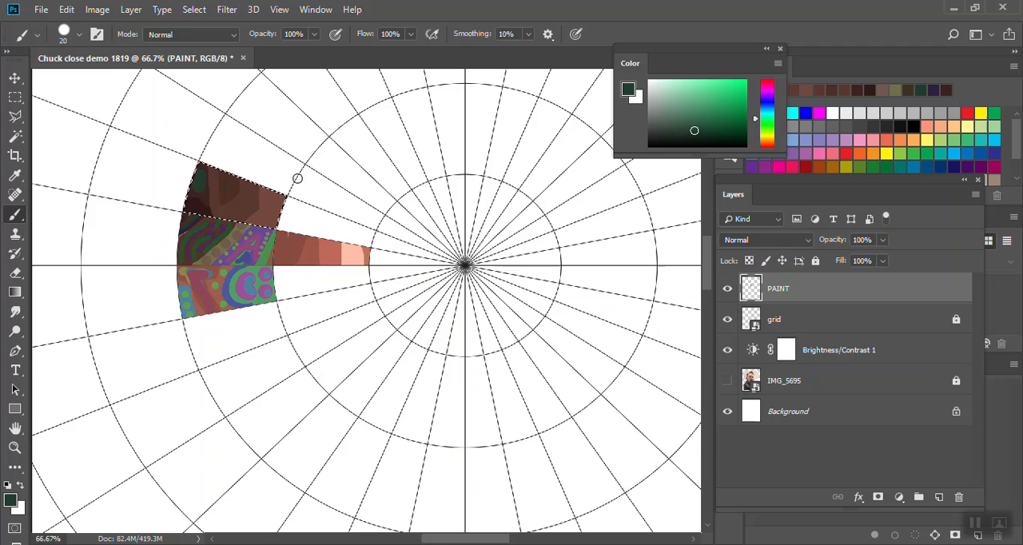
left_click(227, 188, "alt")
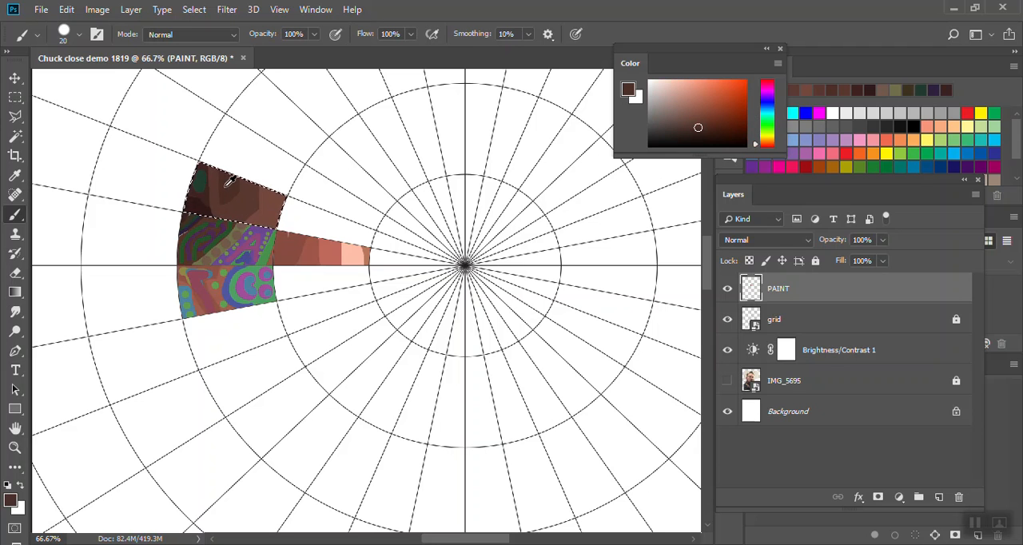
left_click(768, 89)
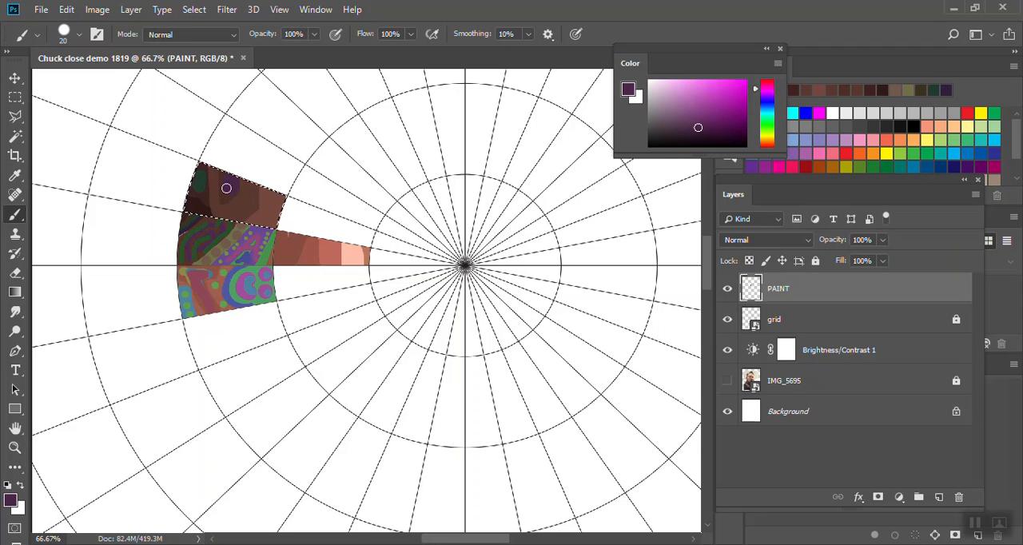
left_click(247, 192, "alt")
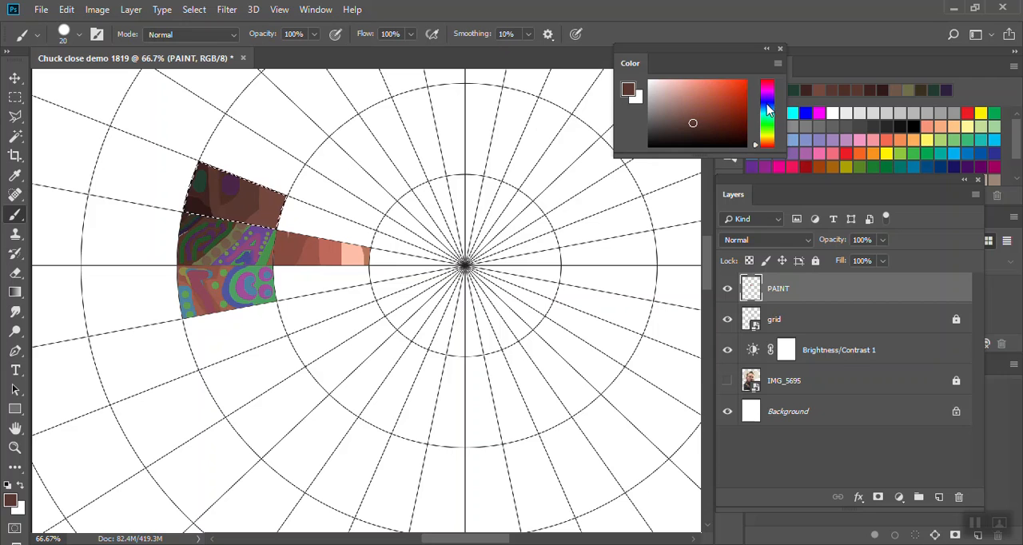
left_click(767, 117)
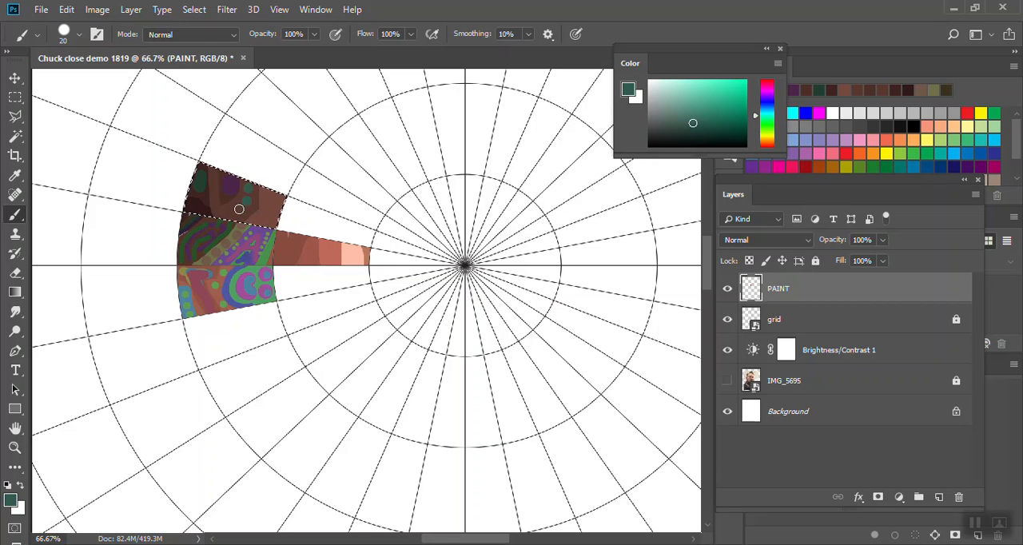
- Sample the cell's lighter reddish-brown end and decorate it with olive, blue and magenta marks of the same tone
left_click(279, 207, "alt")
left_click(767, 136)
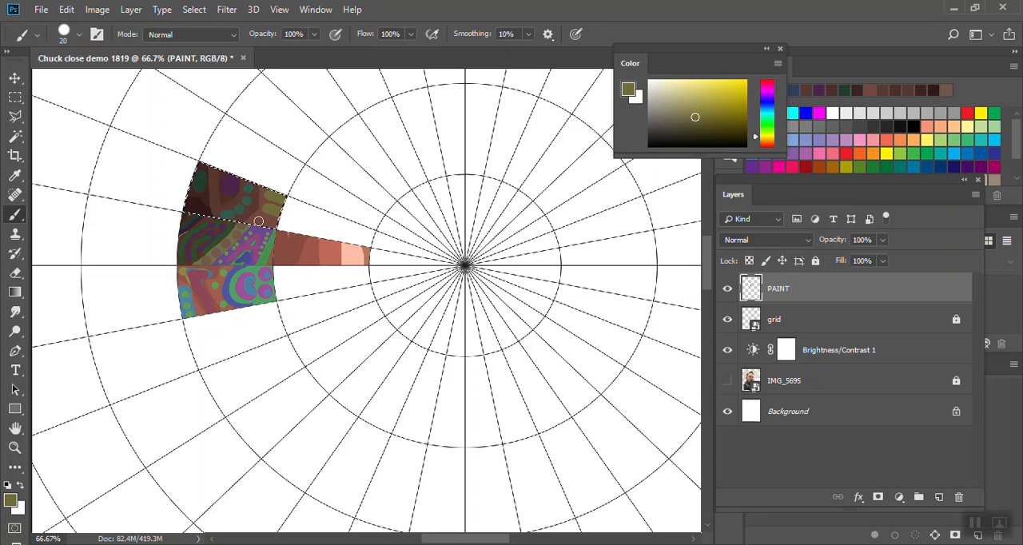
left_click(767, 106)
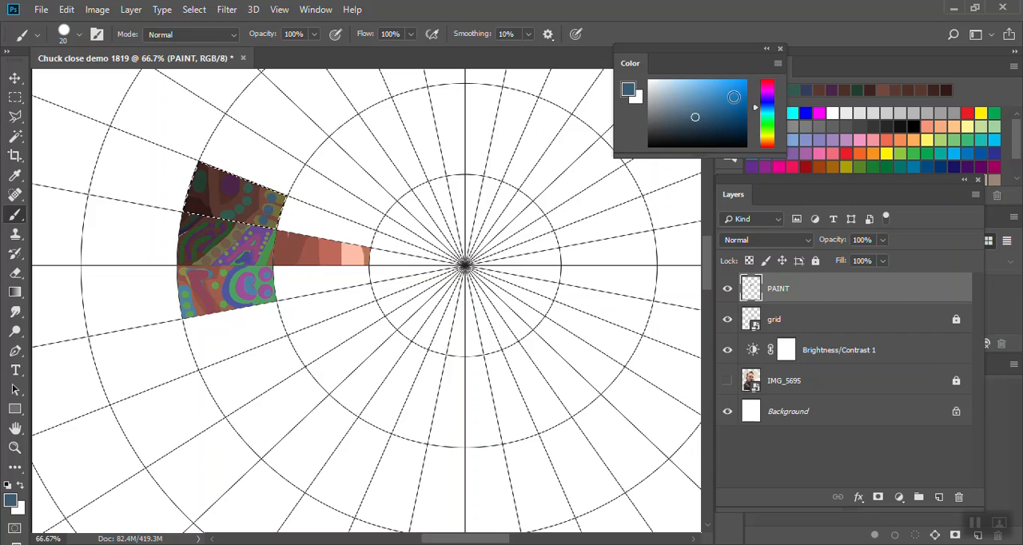
left_click(767, 83)
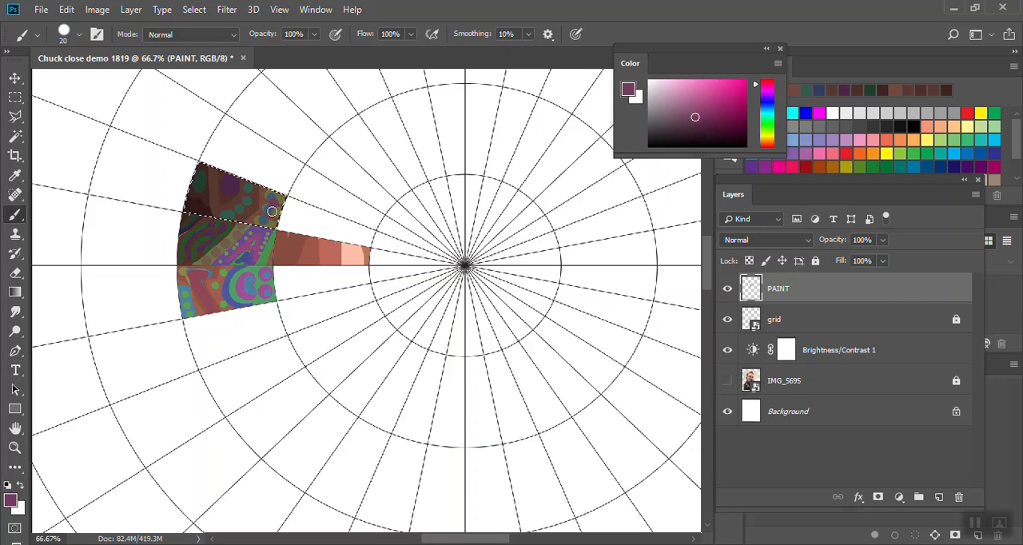
left_click(771, 90)
left_click(770, 82)
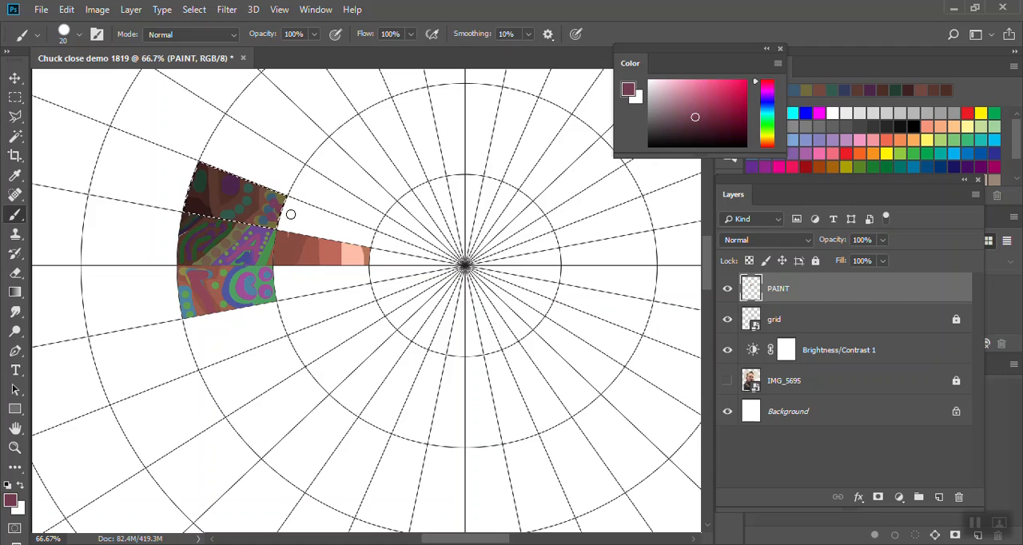
- Sample the cell's darkest corner and paint dark violet and dark green marks of the same tone there
left_click(698, 134)
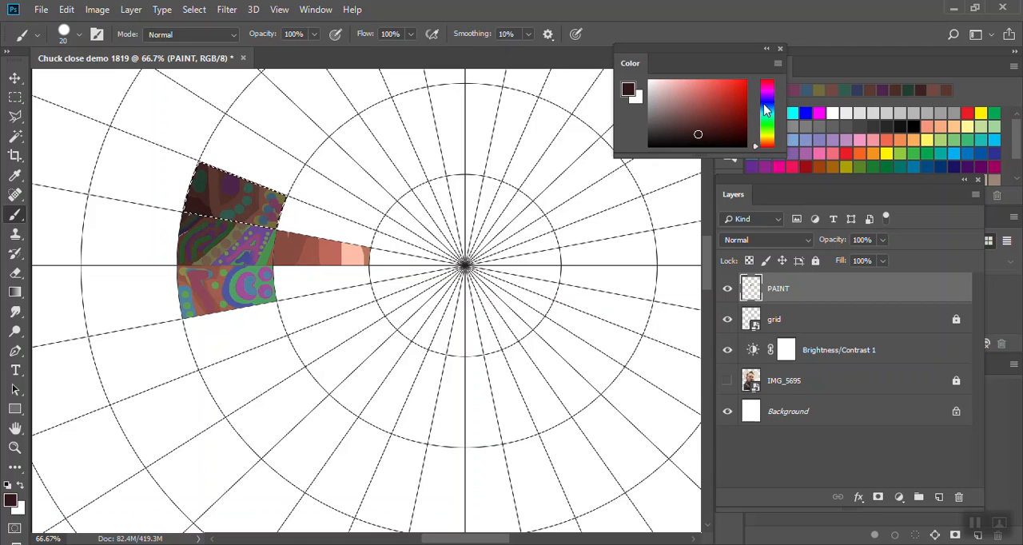
left_click(770, 96)
mouse_move(203, 217)
left_mouse_down()
mouse_move(174, 203)
mouse_move(206, 219)
left_mouse_up()
left_click(767, 129)
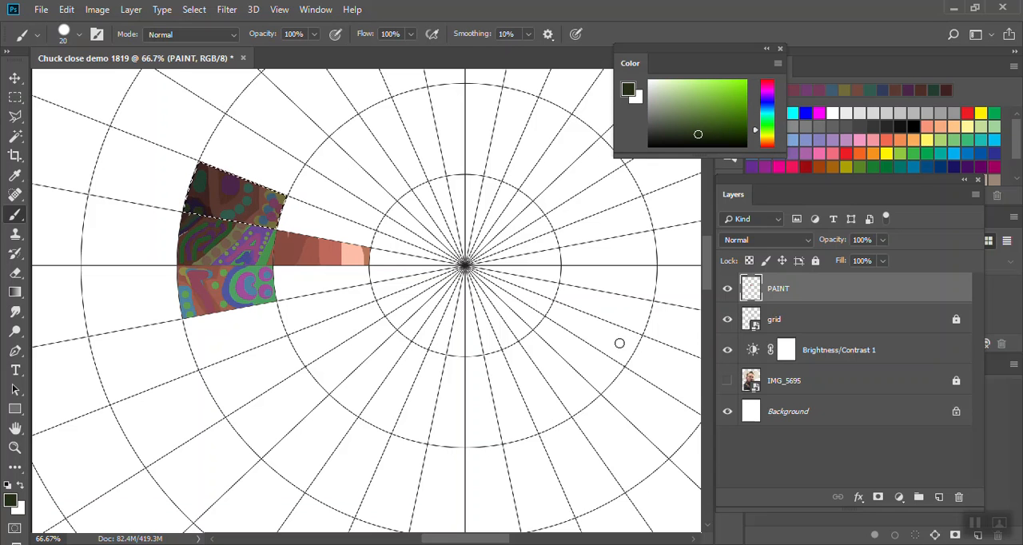
- Deselect the decorated cell, select the next empty cell above it with the Magic Wand, and show the IMG_5695 layer
key("ctrl+d")
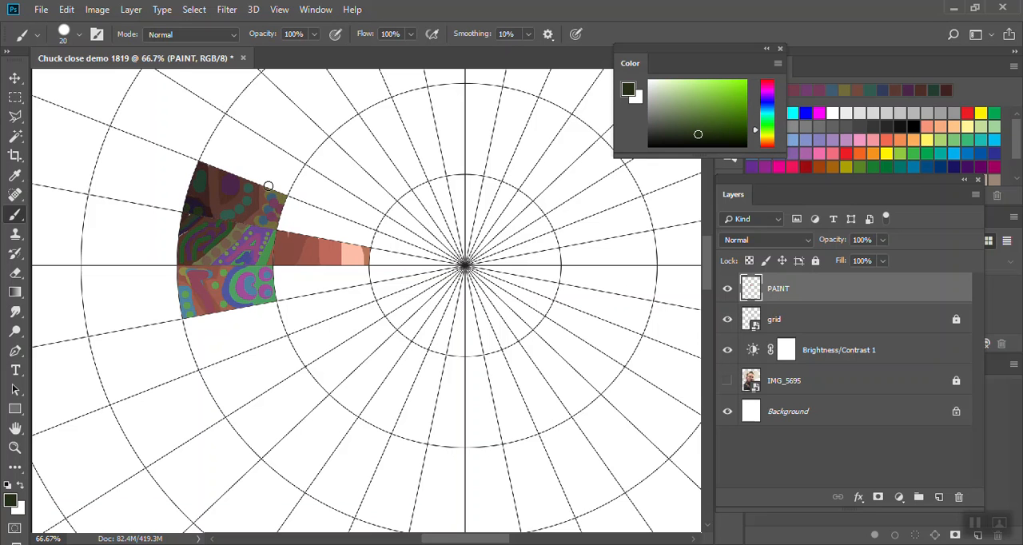
key("w")
left_click(265, 156)
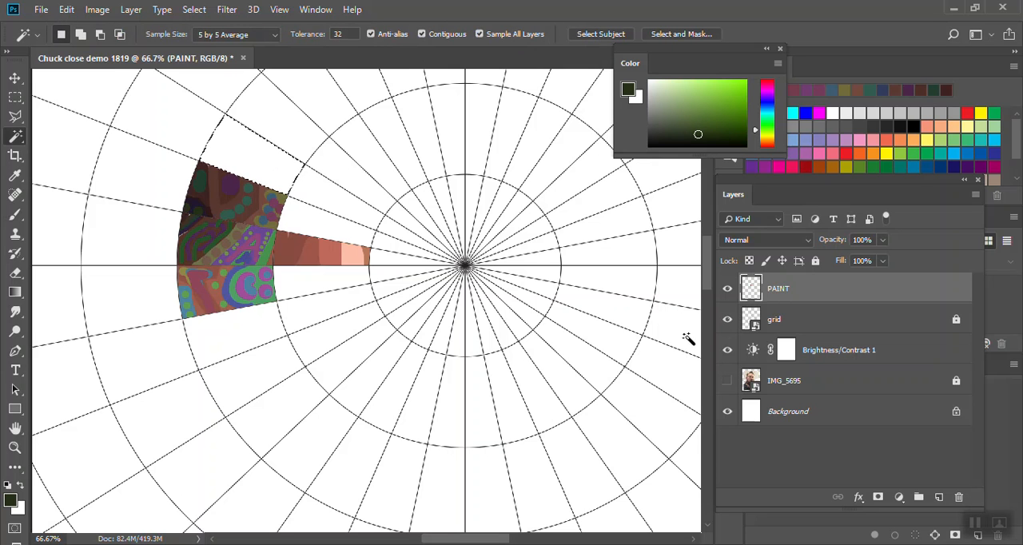
left_click(727, 381)
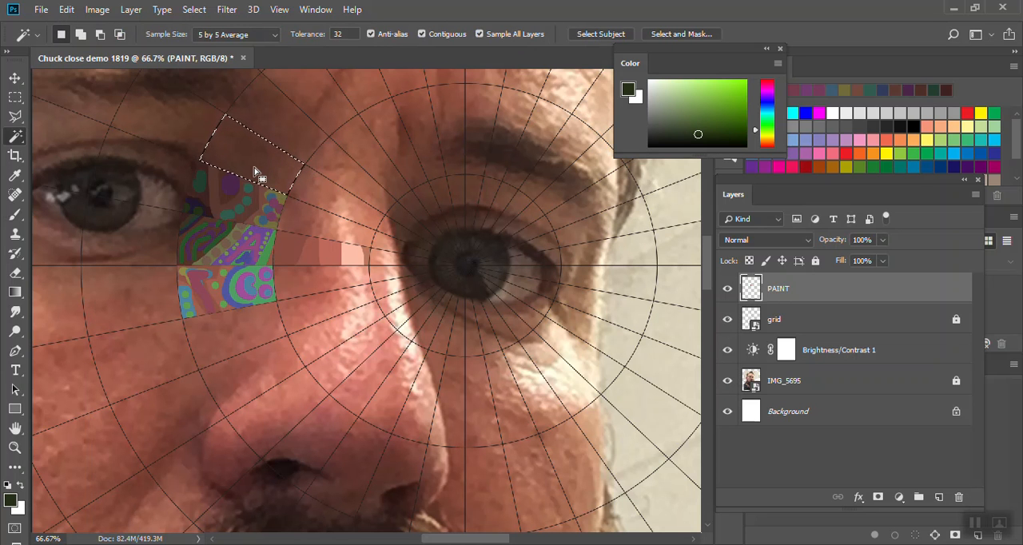
- Enlarge the brush to size 60 and fill the selected cell with dark brown sampled from the photo
key("alt")
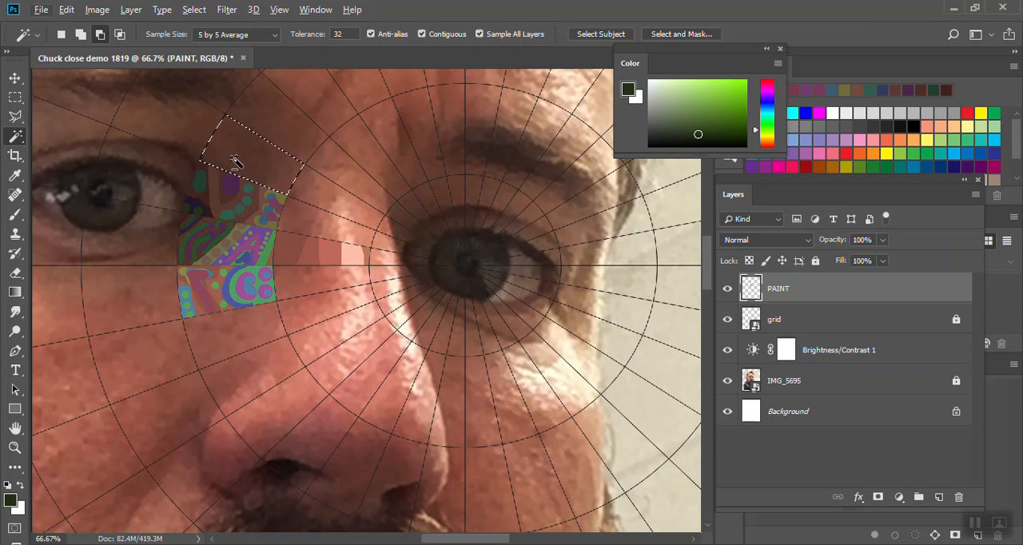
key("b")
key("bracketright")
key("bracketright")
key("bracketright")
key("bracketright")
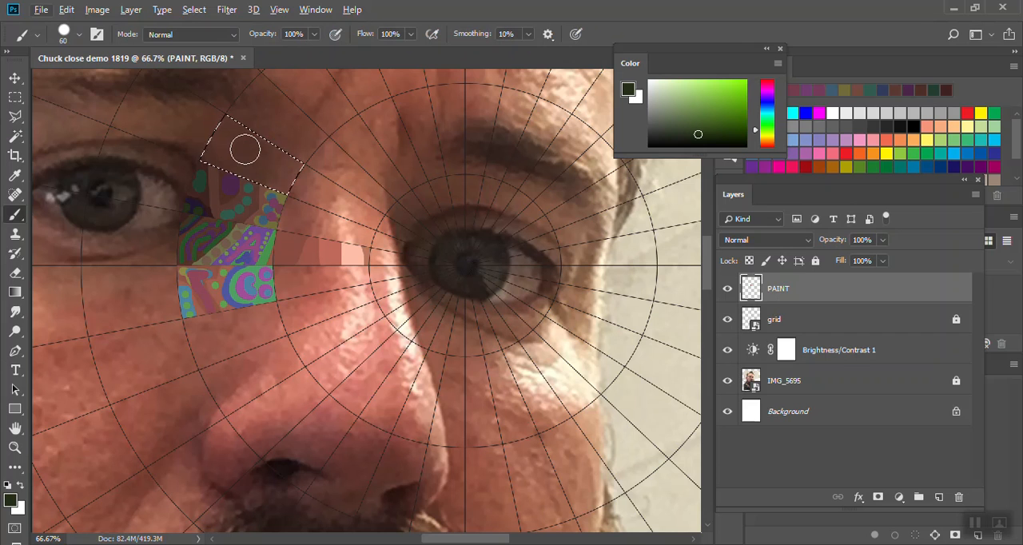
key("alt")
left_click(235, 148, "alt")
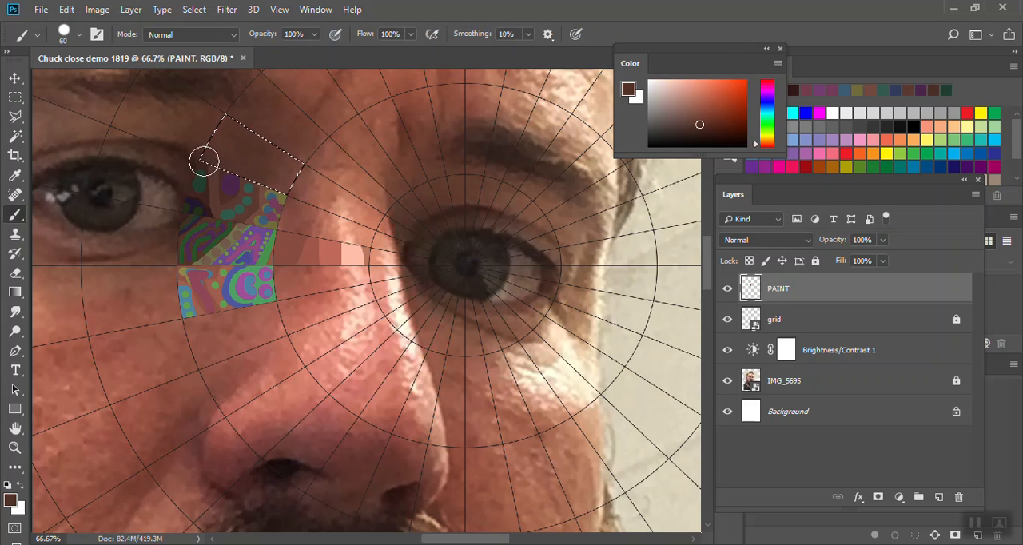
mouse_move(237, 159)
left_mouse_down()
mouse_move(248, 153)
mouse_move(210, 184)
mouse_move(225, 191)
mouse_move(285, 175)
mouse_move(274, 155)
mouse_move(309, 129)
left_mouse_up()
- Sample the lighter brown at the cell's inner end, shift its hue to blue, and paint that end dark blue
left_click(293, 166, "alt")
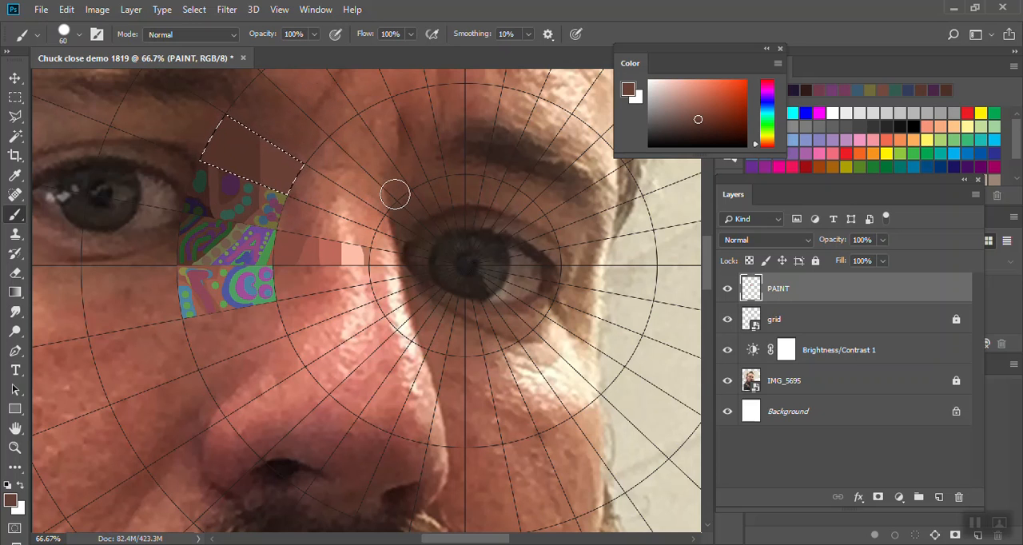
left_click(767, 104)
left_click_drag(277, 130, 278, 254)
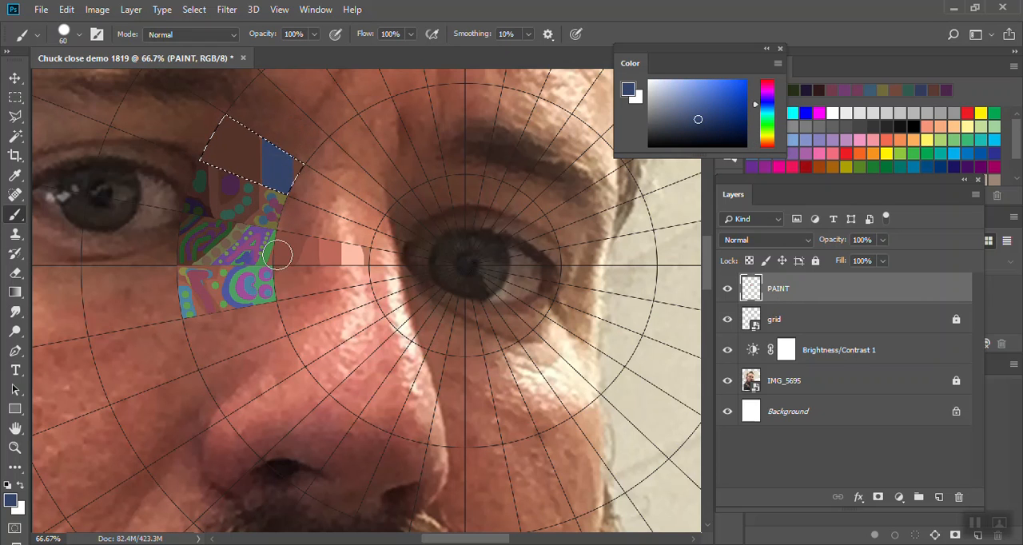
- Shift the paint hue to magenta, reduce the brush to size 30, and paint a purple stripe over the cell's dark blue end
left_click(767, 88)
key("bracketleft")
key("bracketleft")
key("bracketleft")
key("bracketleft")
left_click_drag(275, 142, 278, 203)
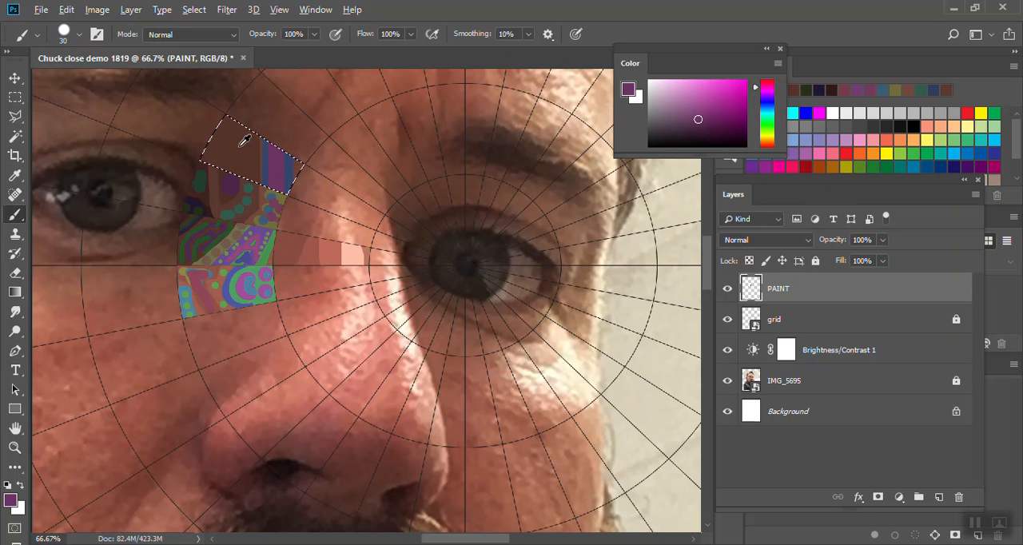
- Sample the cell's dark brown, shift its hue to green, paint a rounded motif in the brown area, and deselect the cell
left_click(240, 147, "alt")
left_click(767, 123)
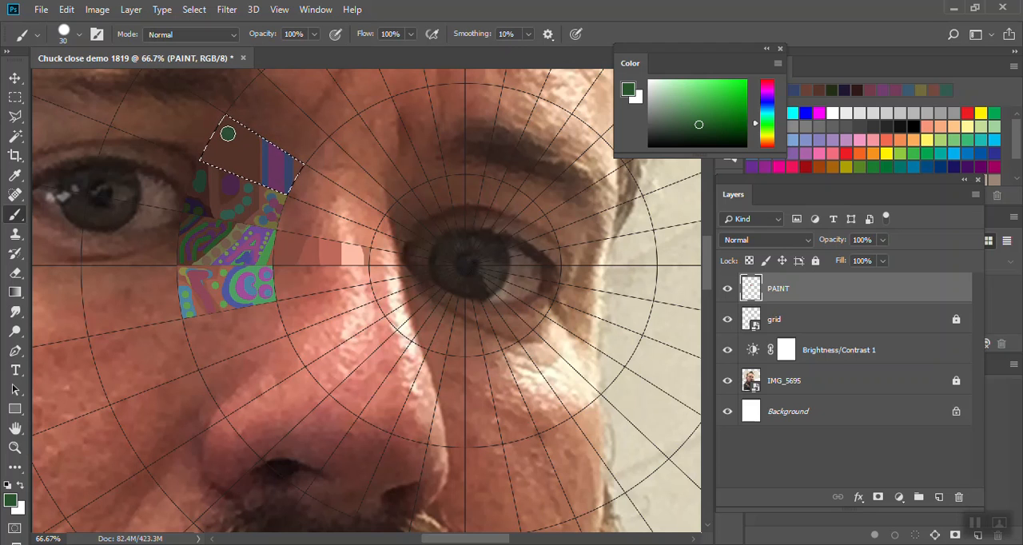
mouse_move(230, 156)
left_mouse_down()
mouse_move(229, 144)
mouse_move(245, 165)
mouse_move(242, 140)
mouse_move(235, 147)
left_mouse_up()
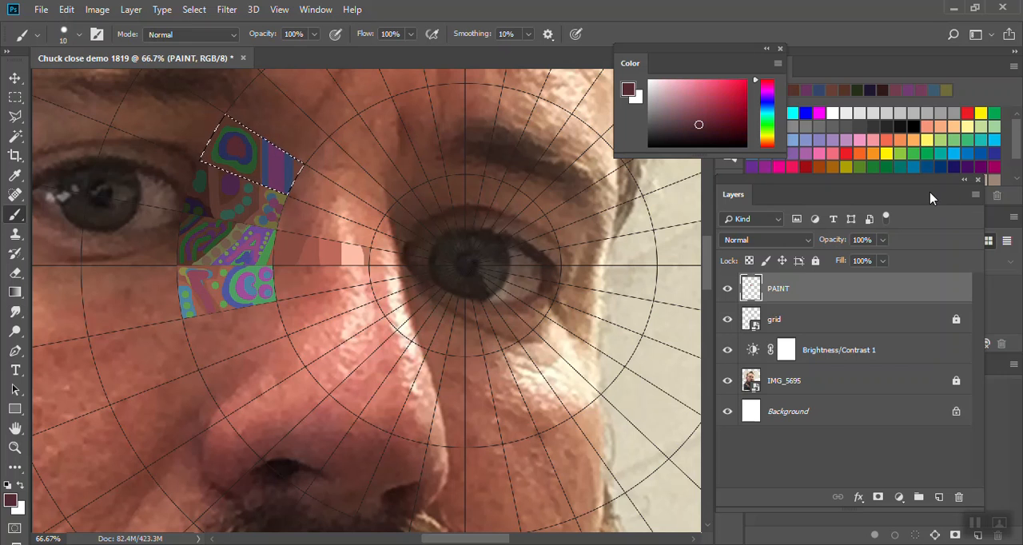
key("ctrl+d")
- Hide the IMG_5695 layer and add a Brightness/Contrast adjustment above PAINT with brightness 61 and contrast 100
left_click(725, 381)
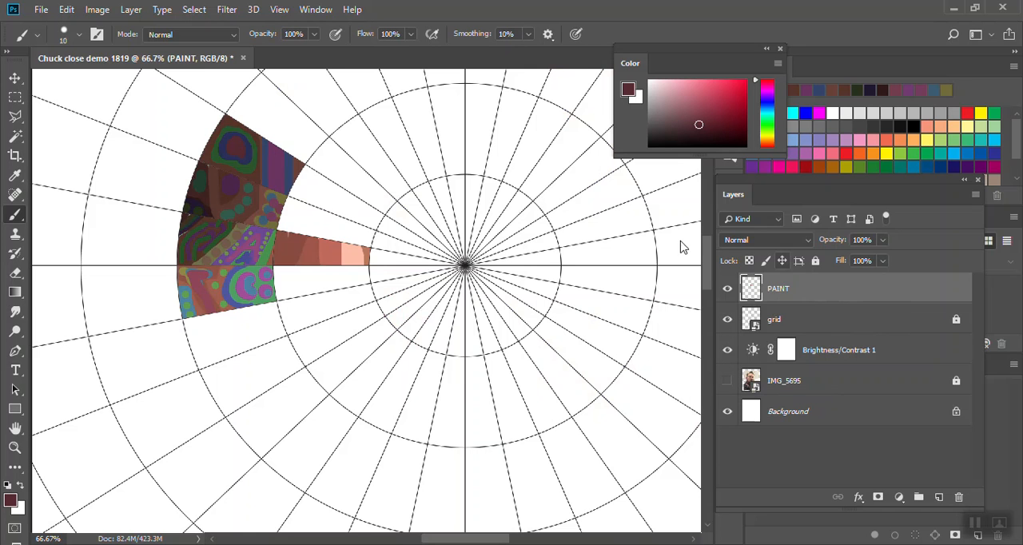
left_click(898, 497)
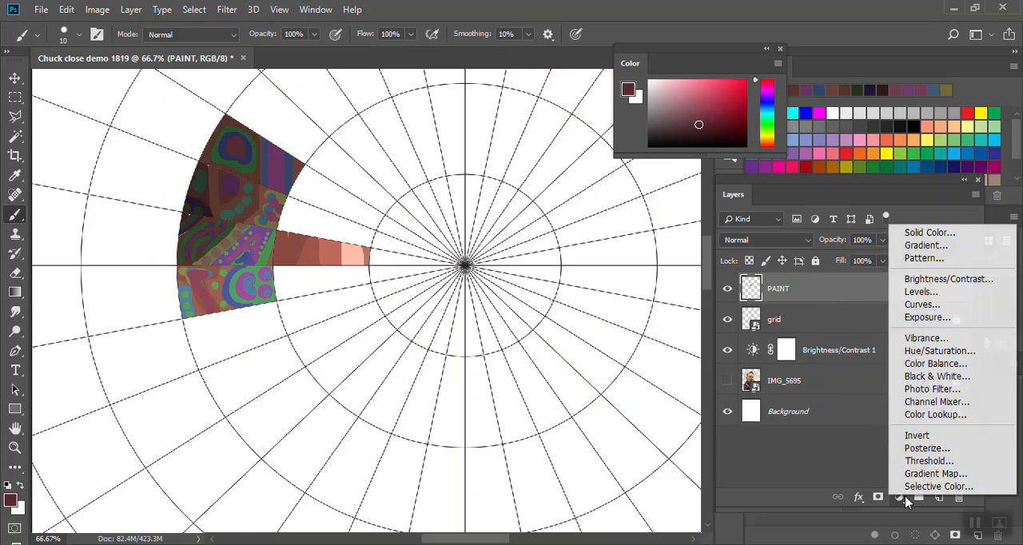
left_click(932, 280)
left_click_drag(607, 186, 657, 188)
left_click_drag(601, 214, 702, 219)
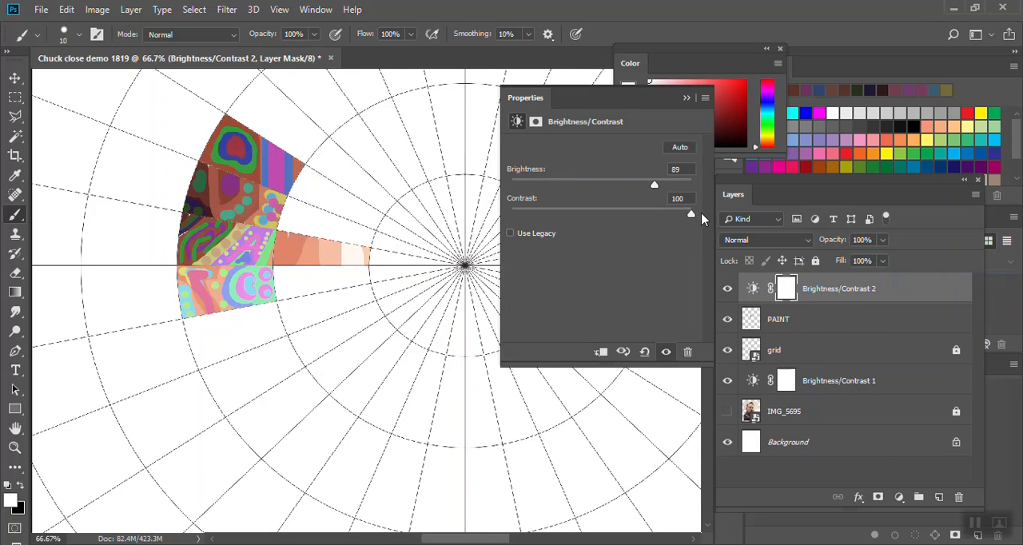
mouse_move(654, 184)
left_mouse_down()
mouse_move(628, 186)
mouse_move(640, 185)
left_mouse_up()
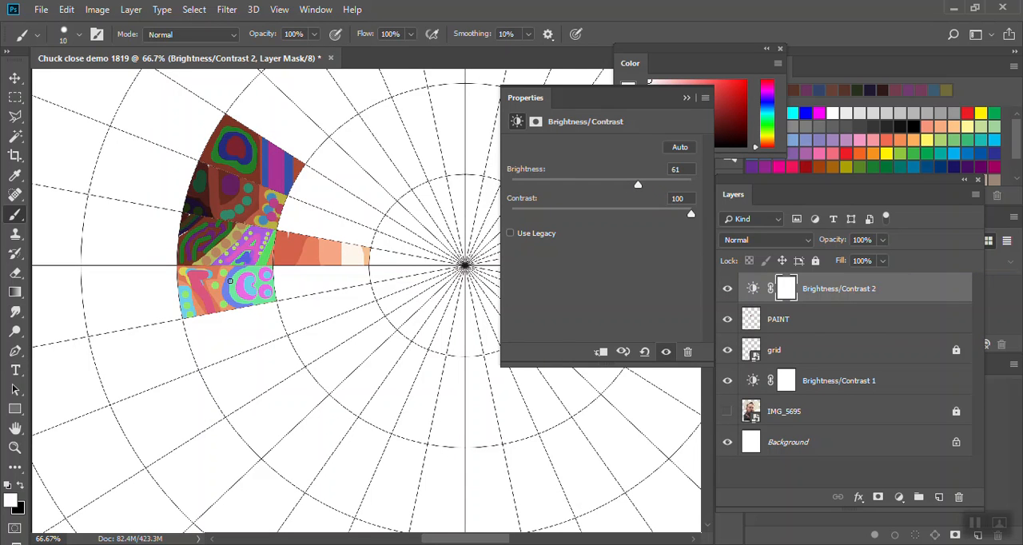
- Compare the painting with and without the new Brightness/Contrast adjustment, leave it hidden, show the IMG_5695 photo again, and collapse the adjustment's settings
left_click(728, 289)
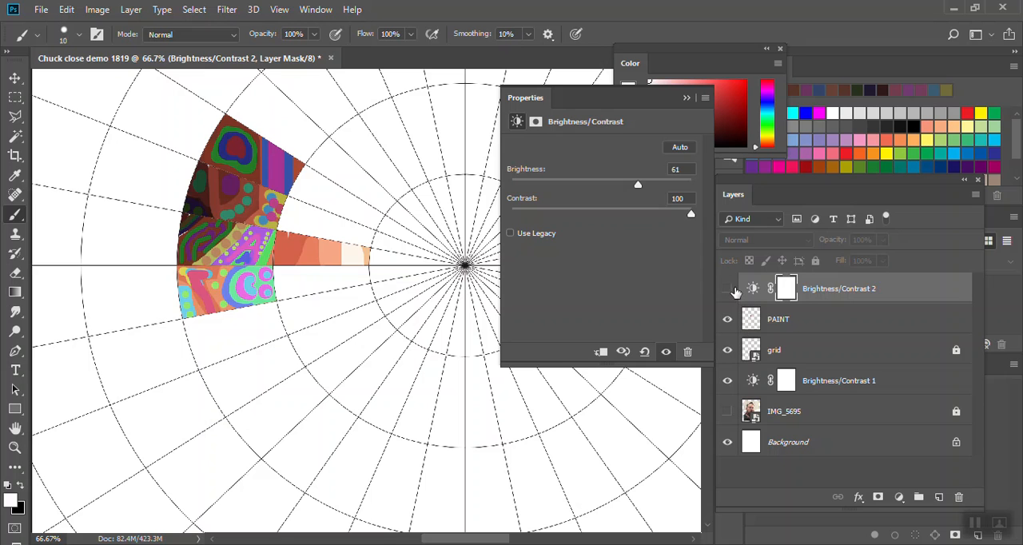
left_click(727, 291)
left_click(727, 291)
left_click(727, 411)
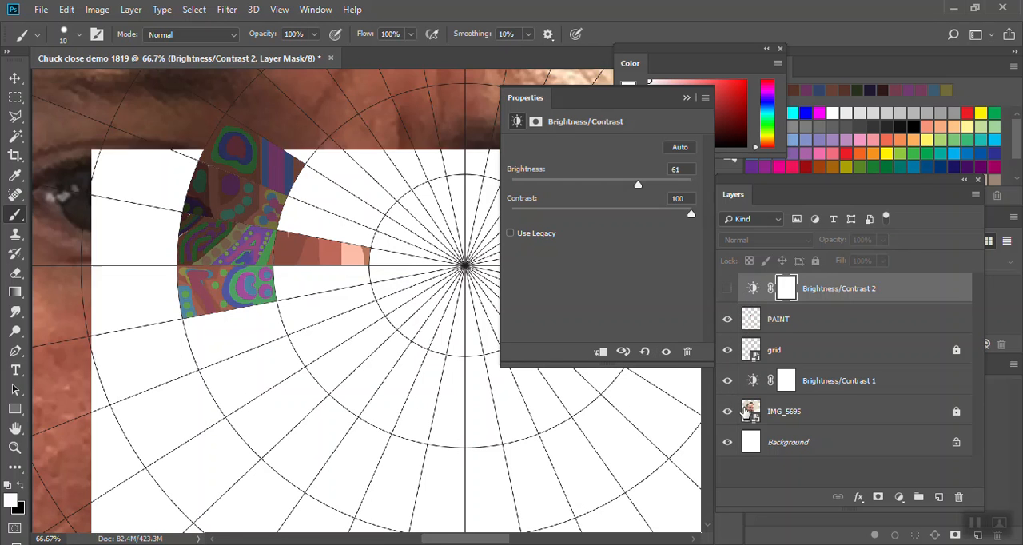
left_click(685, 98)
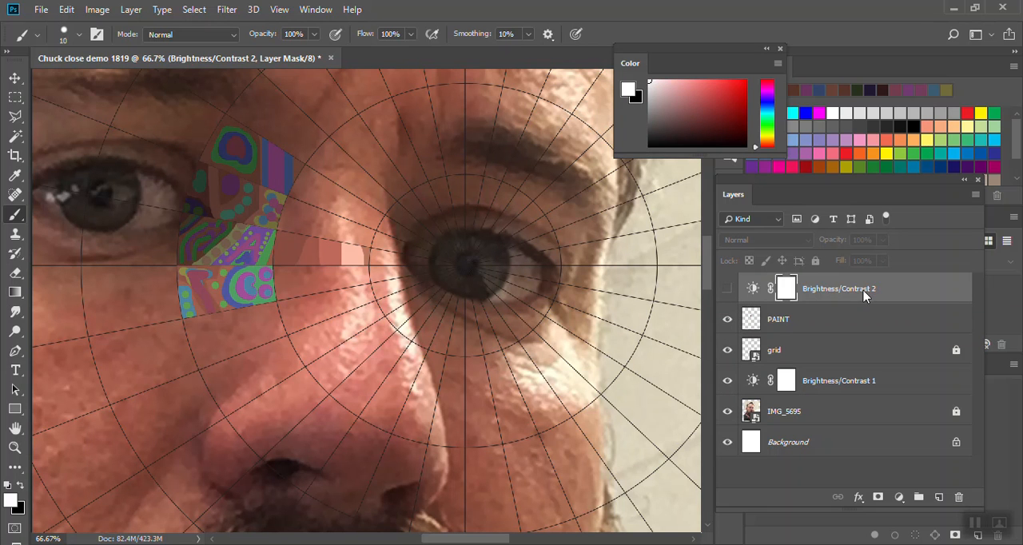
- Save the document as a new Photoshop file named "Chuck close demo 1819 a.psd" in Pictures
key("ctrl+shift+s")
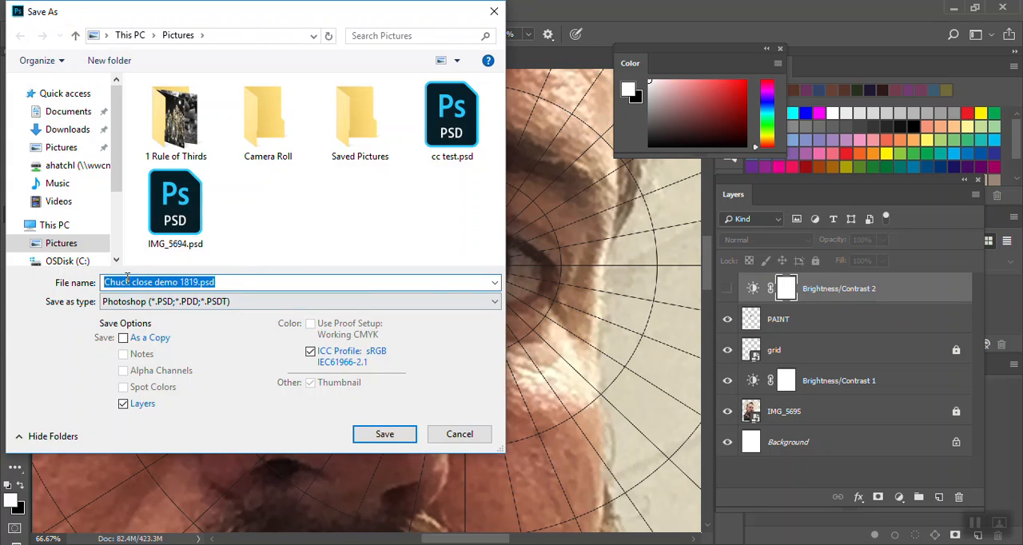
left_click(198, 283)
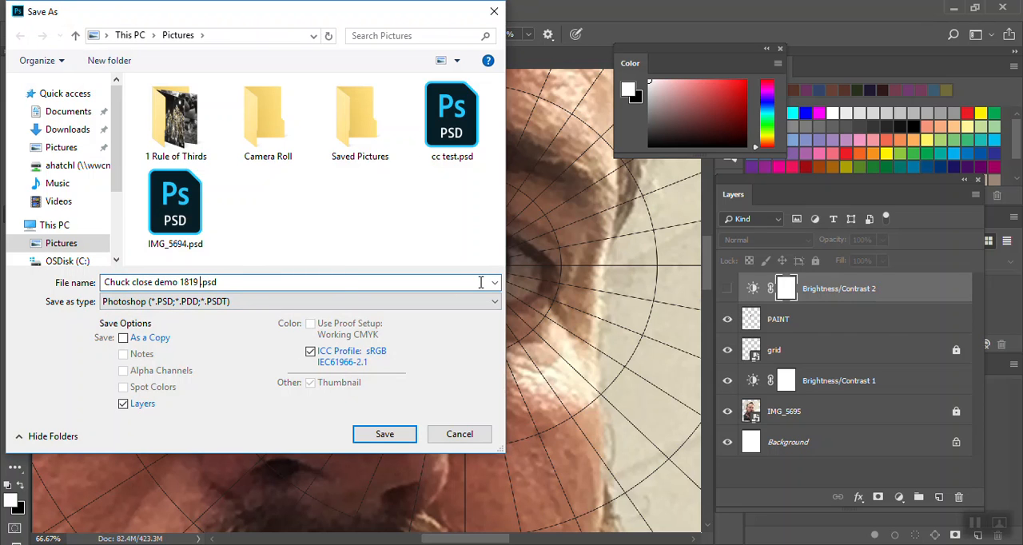
type("a")
key("Return")
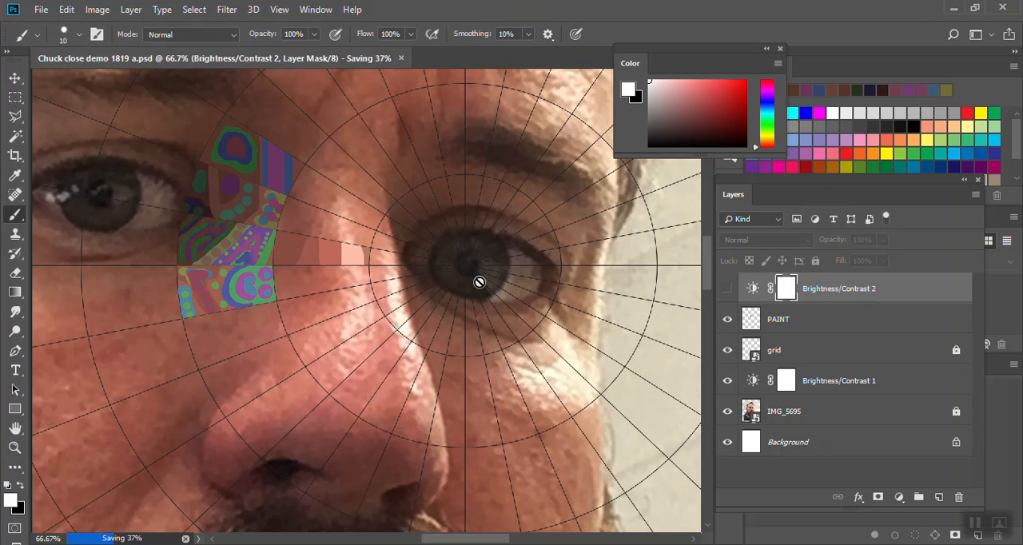
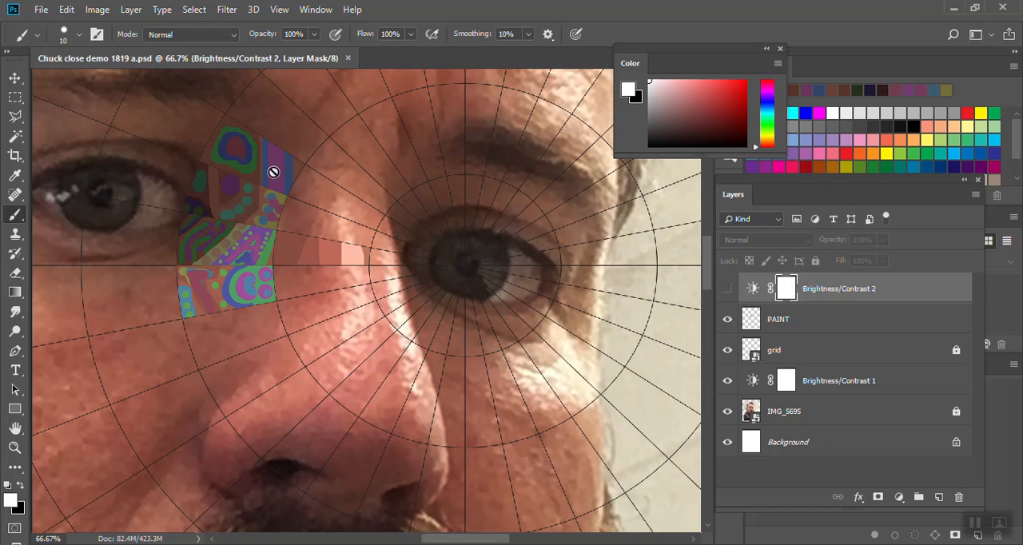
- Select the empty grid cell directly below the lowest patterned cell, hiding the IMG_5695 photo while selecting and showing it again
left_click(792, 352)
left_click(727, 411)
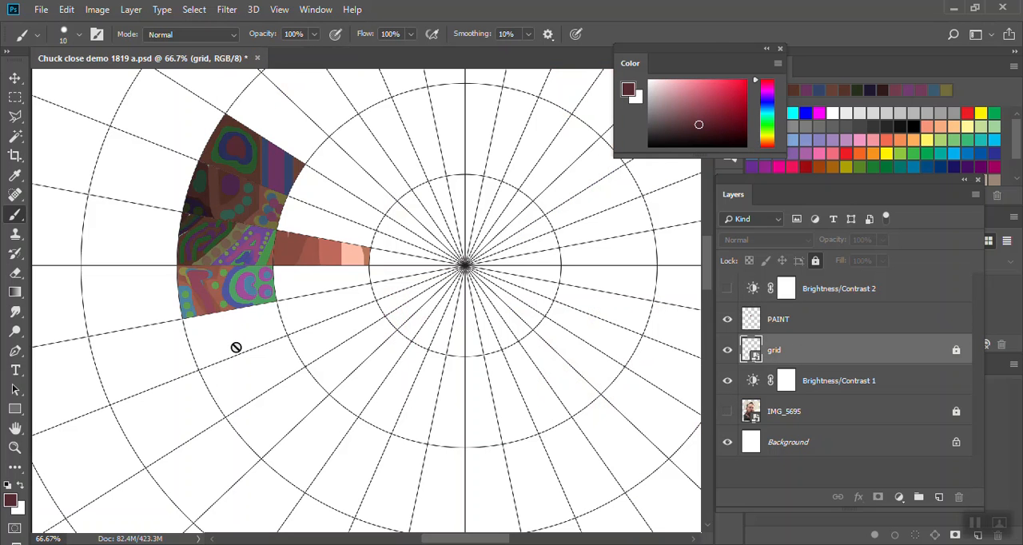
key("w")
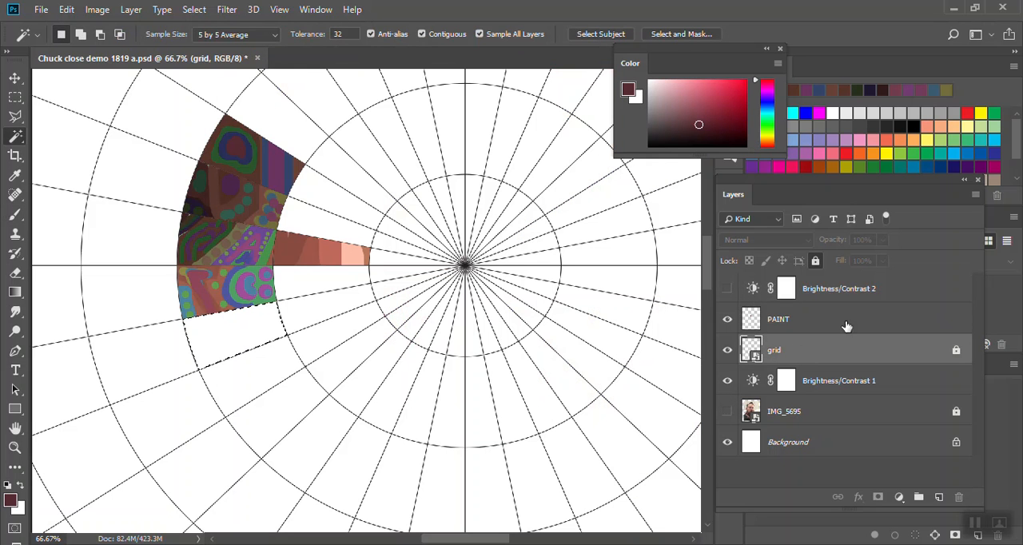
left_click(727, 410)
key("b")
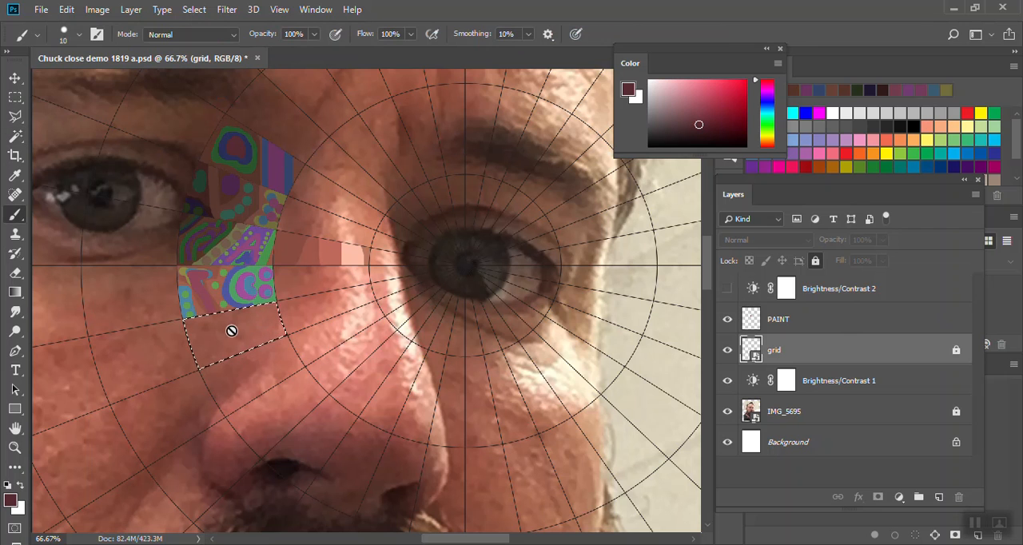
- On the PAINT layer, fill the cell with two sampled skin browns using a size 100 brush, darker in the outer half and lighter in the inner half
left_click(796, 320)
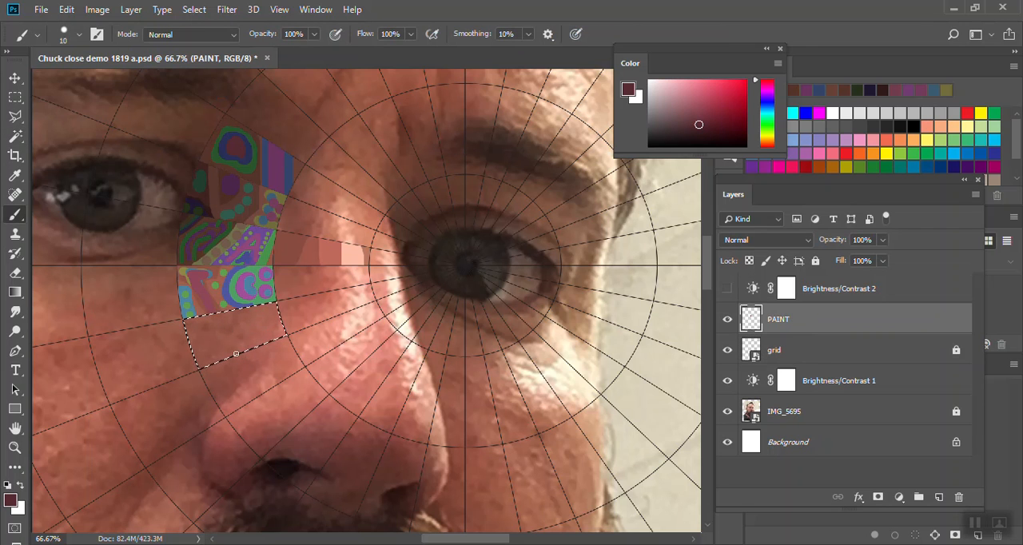
left_click(206, 339, "alt")
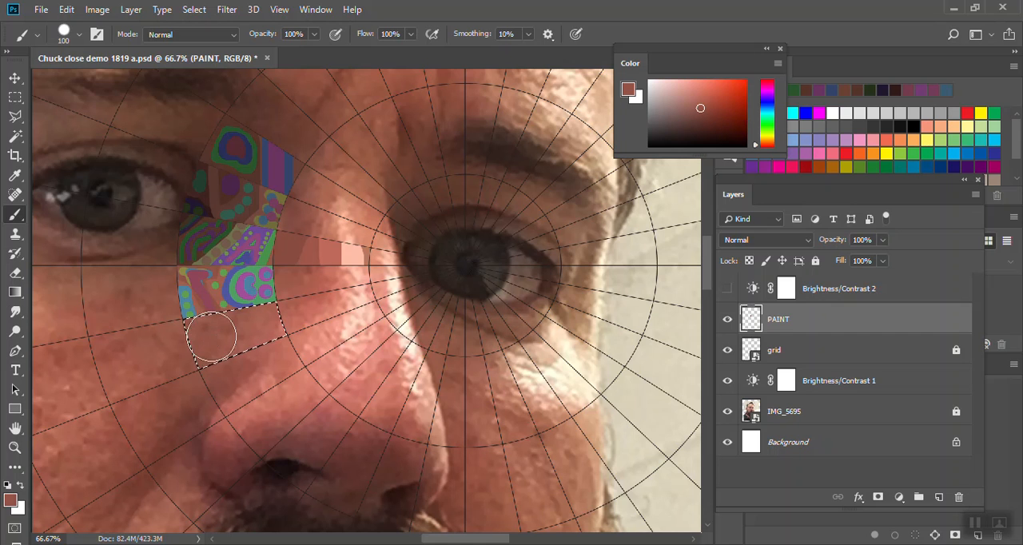
left_click(256, 318, "alt")
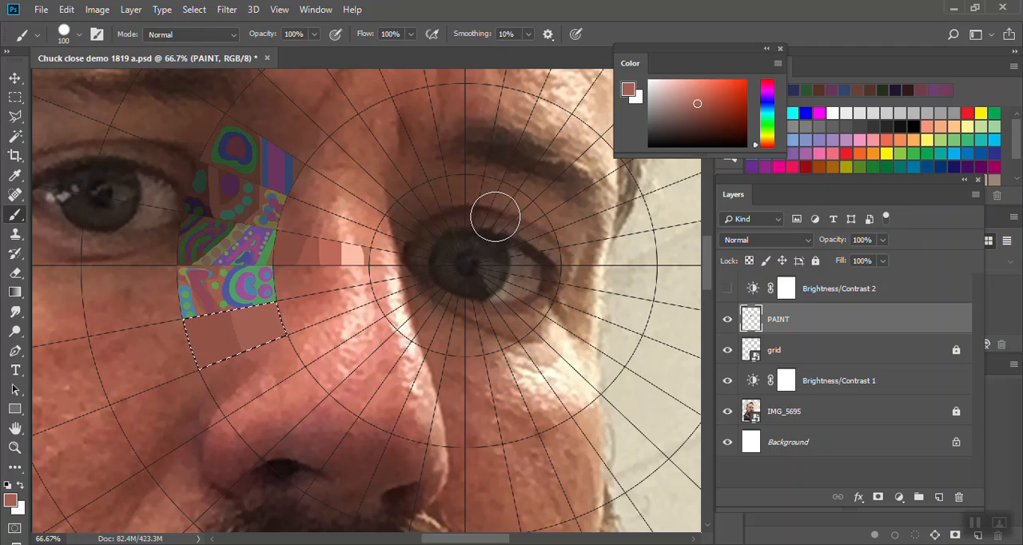
- Reselect the whole brown cell from the grid alone by temporarily hiding the IMG_5695 and PAINT layers, and show both again
key("w")
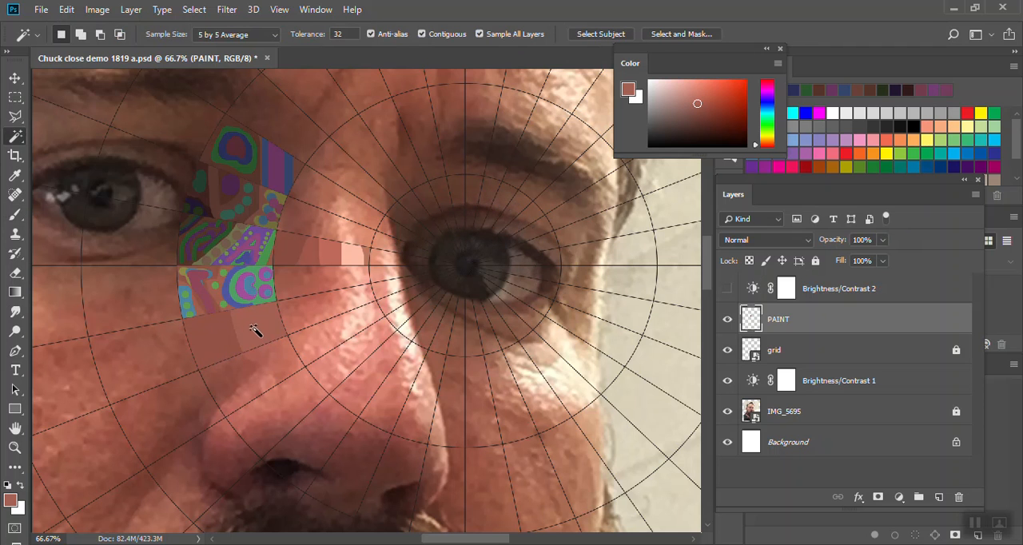
left_click(256, 332)
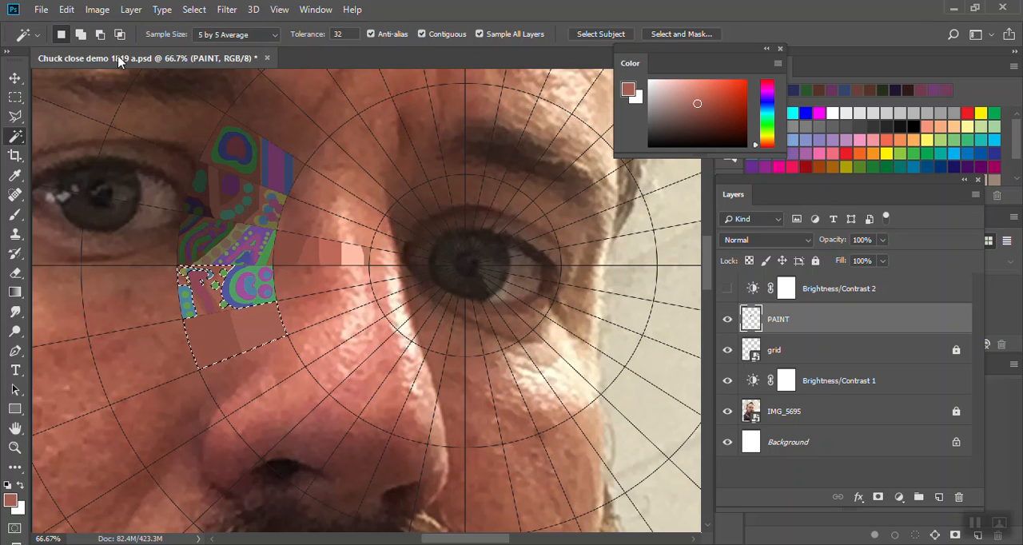
left_click(727, 410)
left_click(259, 380)
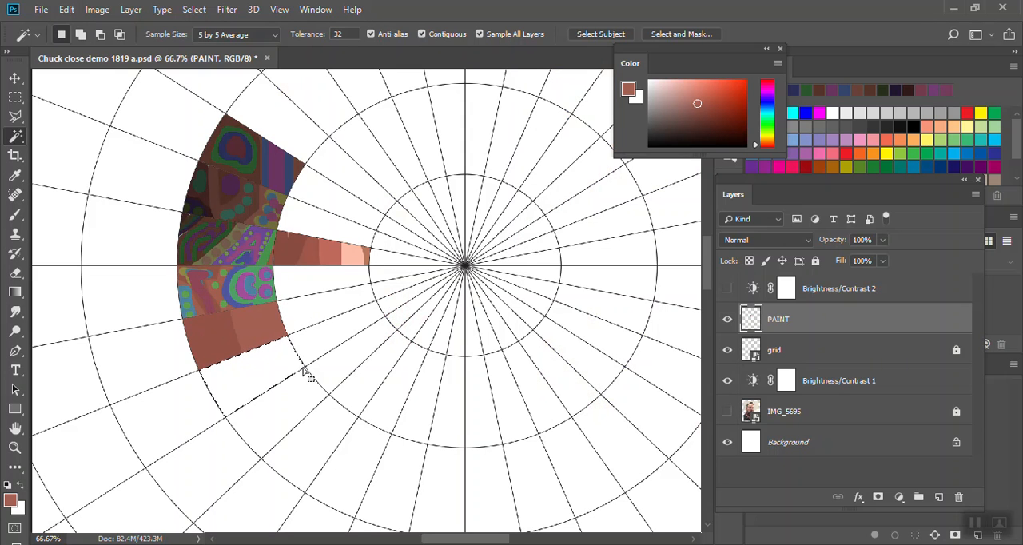
left_click(727, 318)
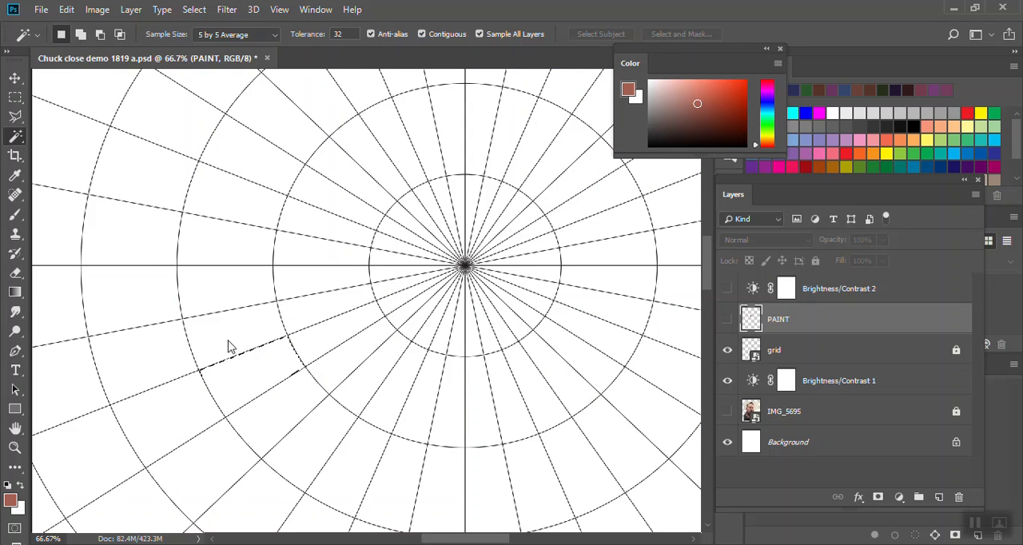
left_click(727, 410)
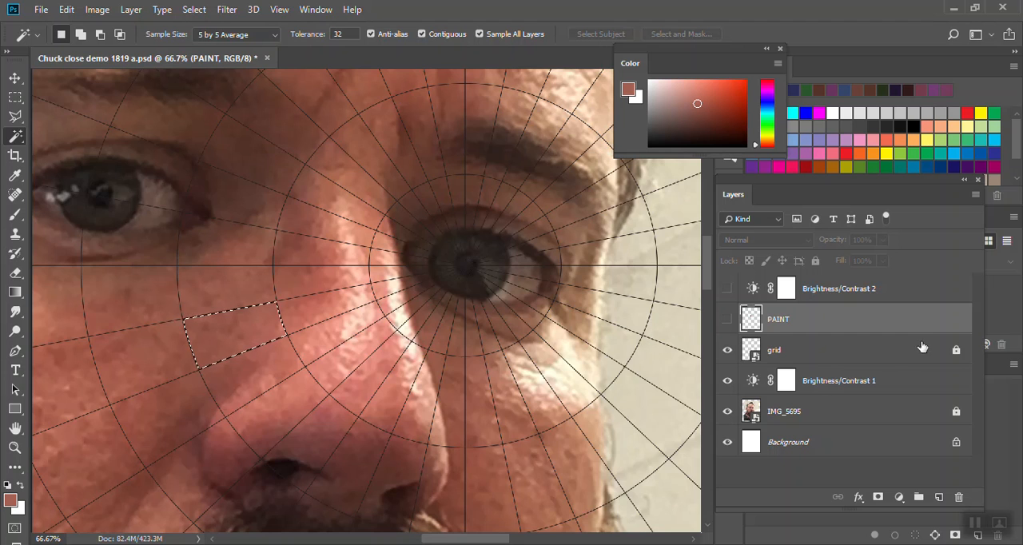
left_click(727, 320)
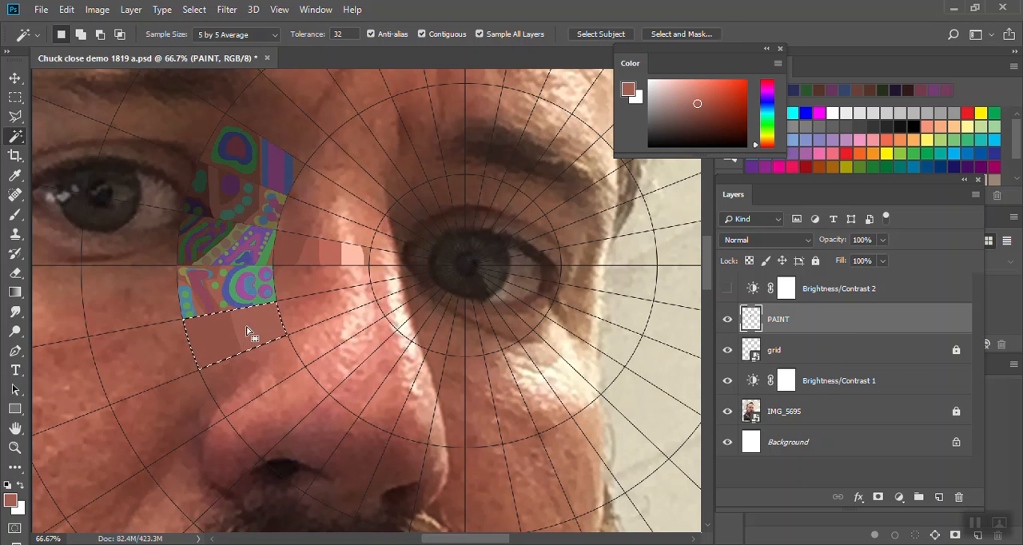
- Try to subtract the cell's lighter brown half from the selection at tolerance 32, and undo it
key("alt")
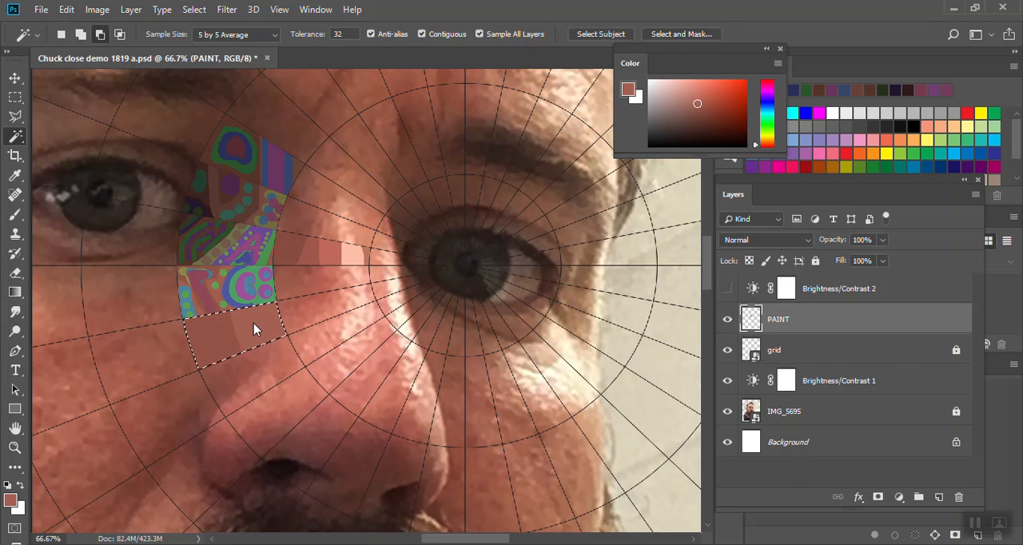
left_click(252, 326, "alt")
left_click(495, 216)
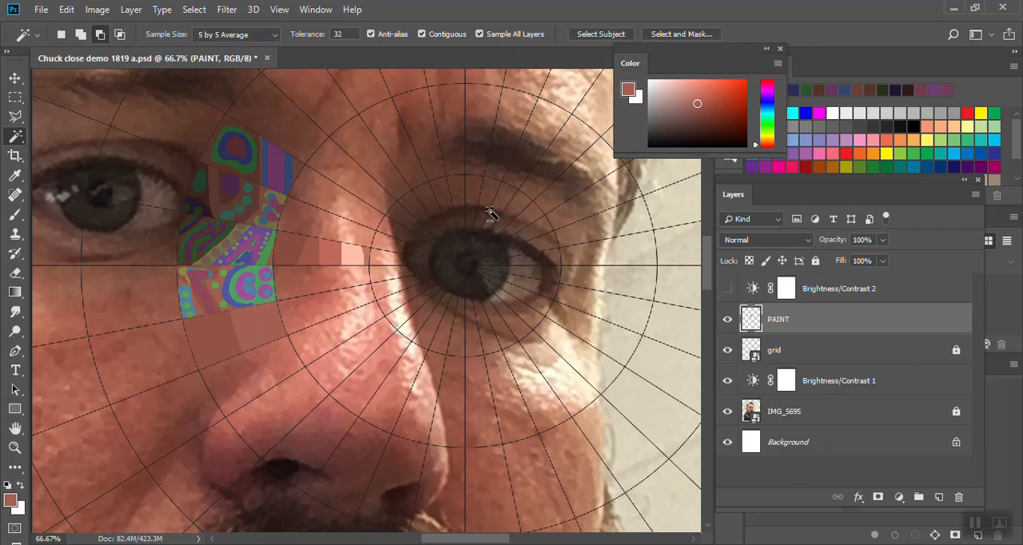
left_click(66, 9)
left_click(112, 24)
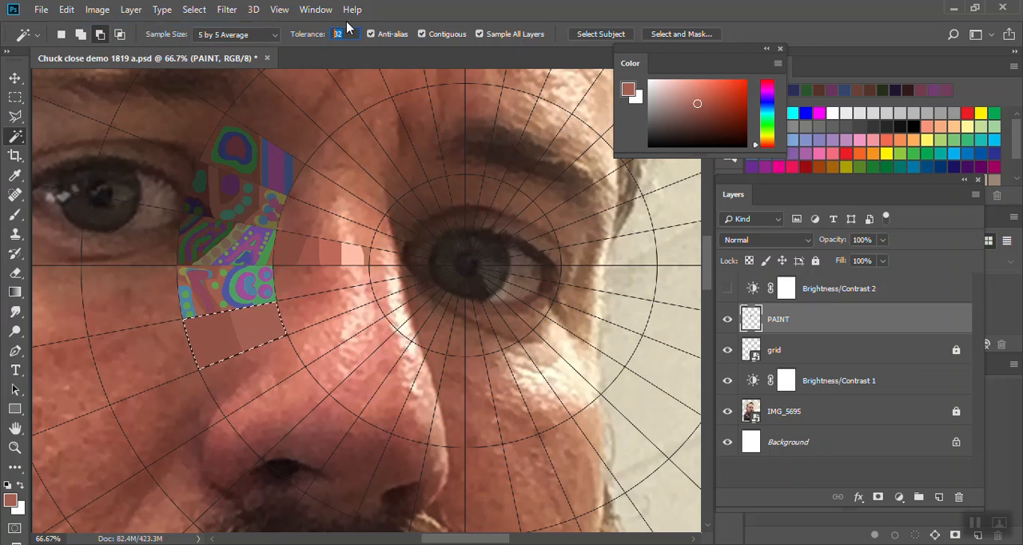
- Subtract the cell's lighter brown half from the selection with Magic Wand tolerance 5, and smooth the remaining selection by 25 pixels
type("5")
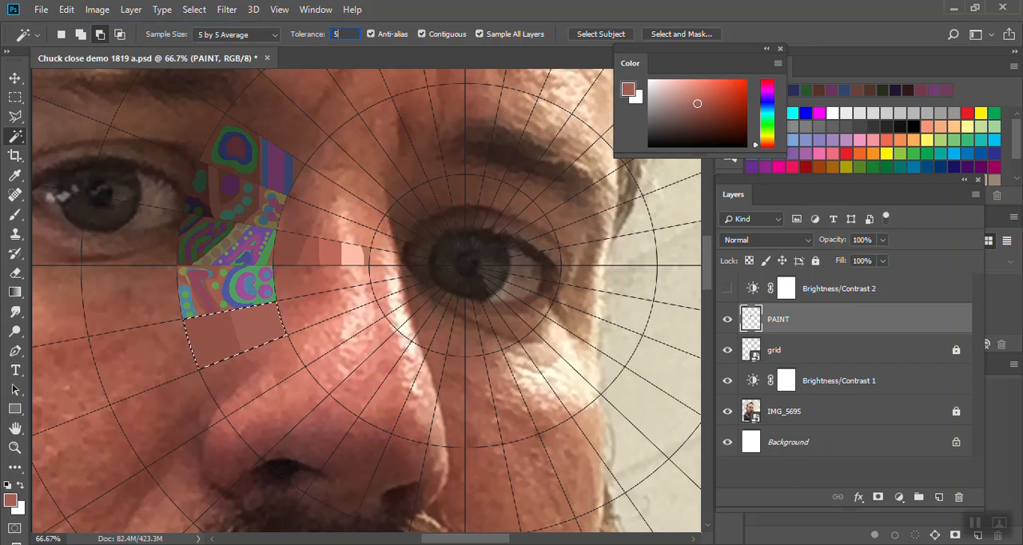
left_click(274, 334, "alt")
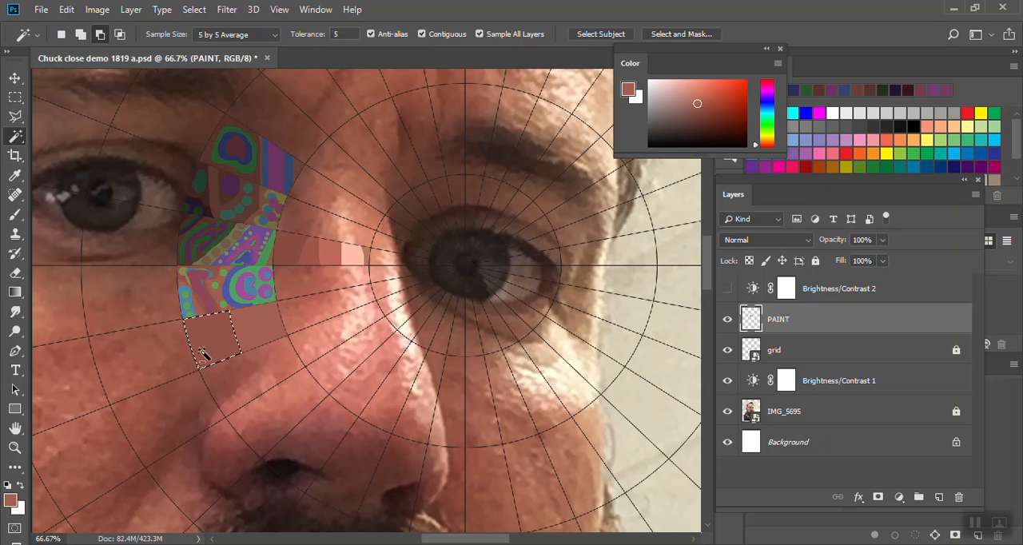
left_click(194, 10)
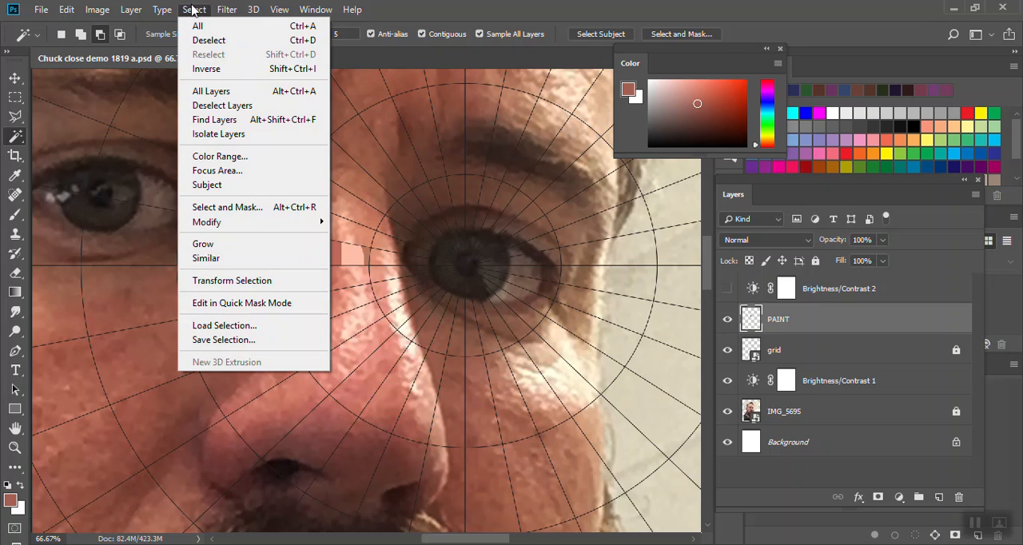
mouse_move(240, 224)
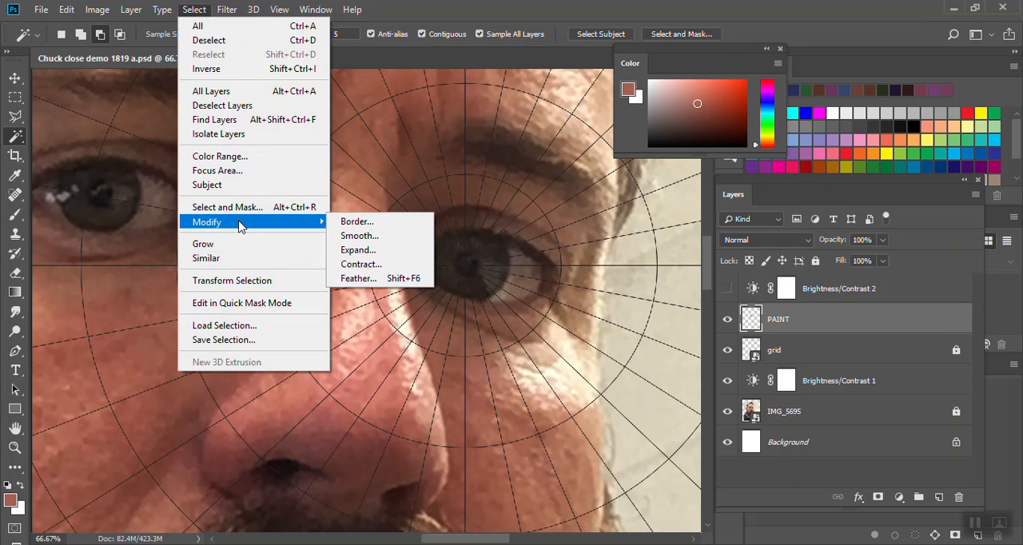
left_click(366, 237)
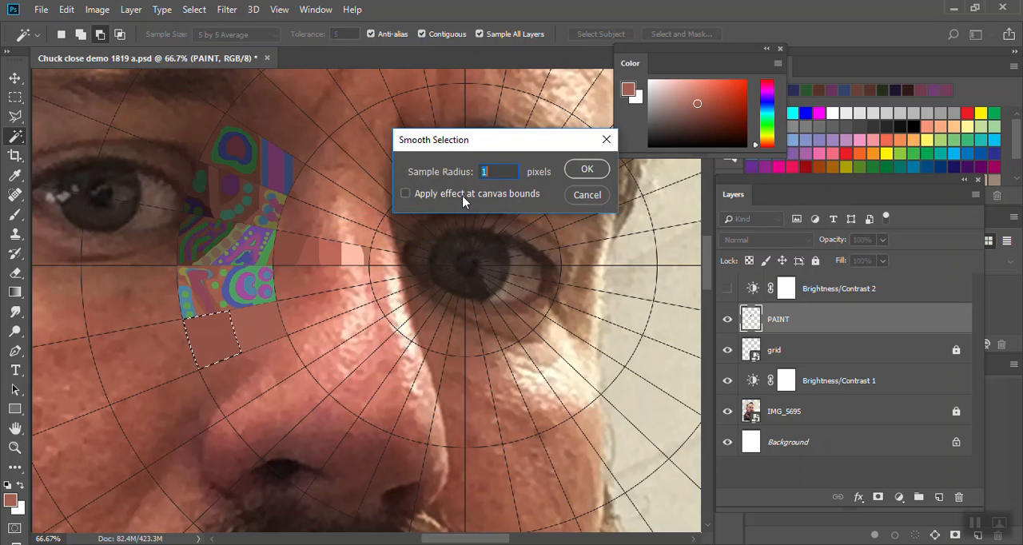
left_click(592, 169)
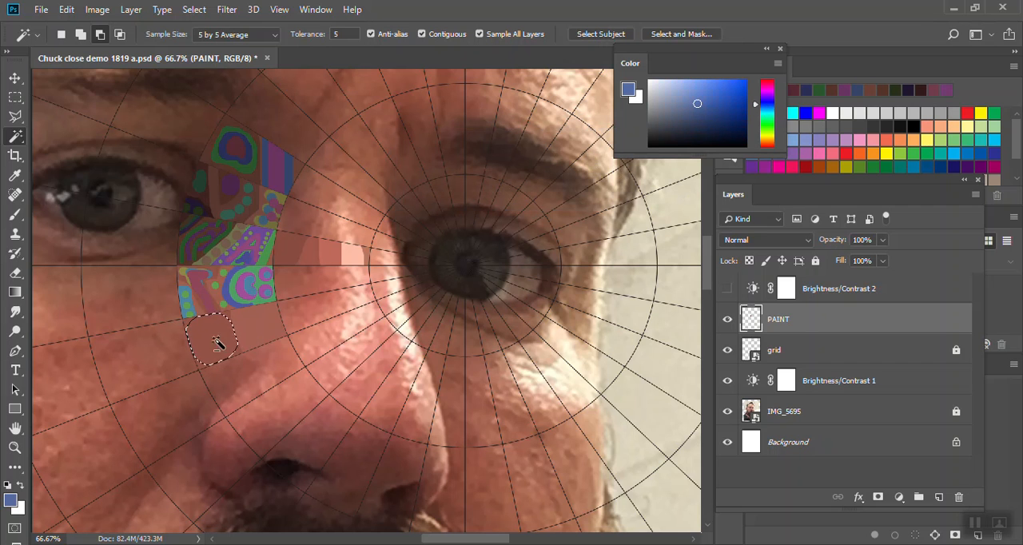
- Paint a blue band around the inside edge of the rounded selection, leaving its center brown
left_click(15, 215)
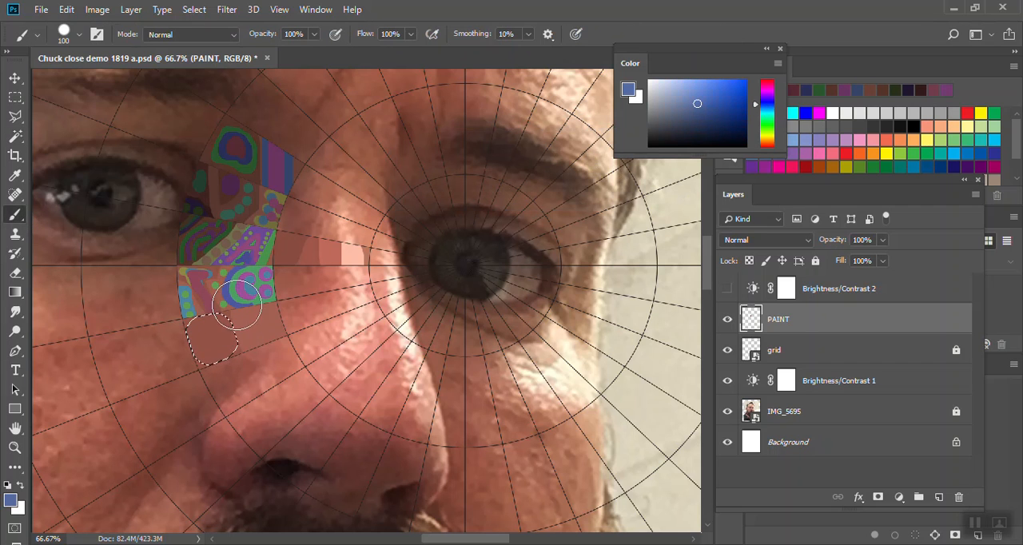
mouse_move(177, 319)
left_mouse_down()
mouse_move(194, 288)
mouse_move(226, 292)
mouse_move(192, 303)
left_mouse_up()
- Try contracting the rounded selection by 30 pixels, and undo the contraction
left_click(196, 11)
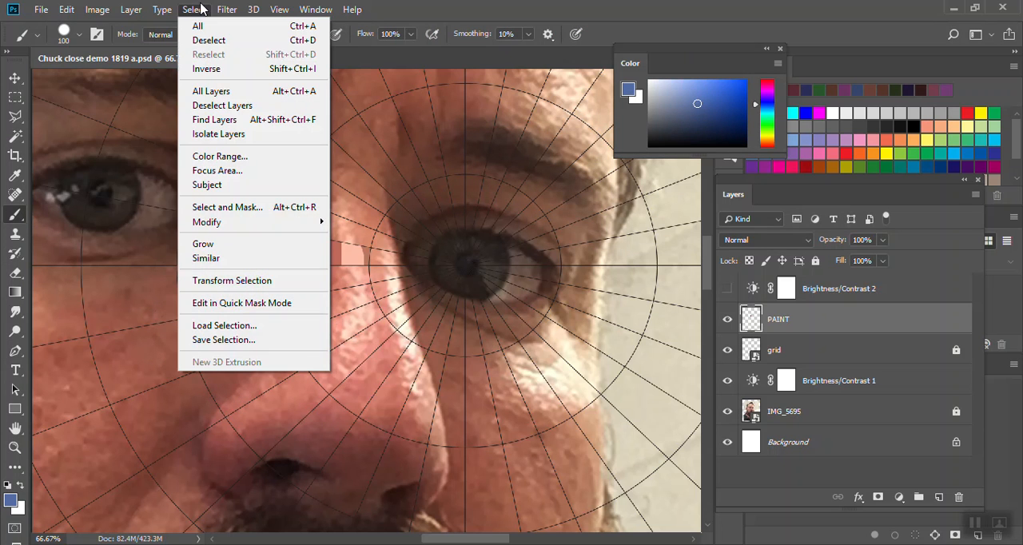
mouse_move(221, 223)
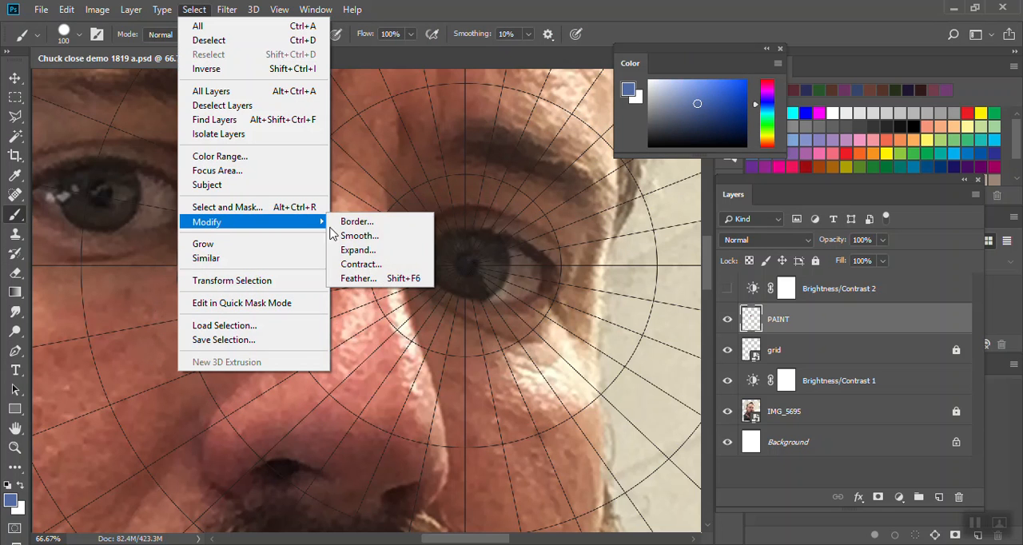
left_click(373, 267)
type("30")
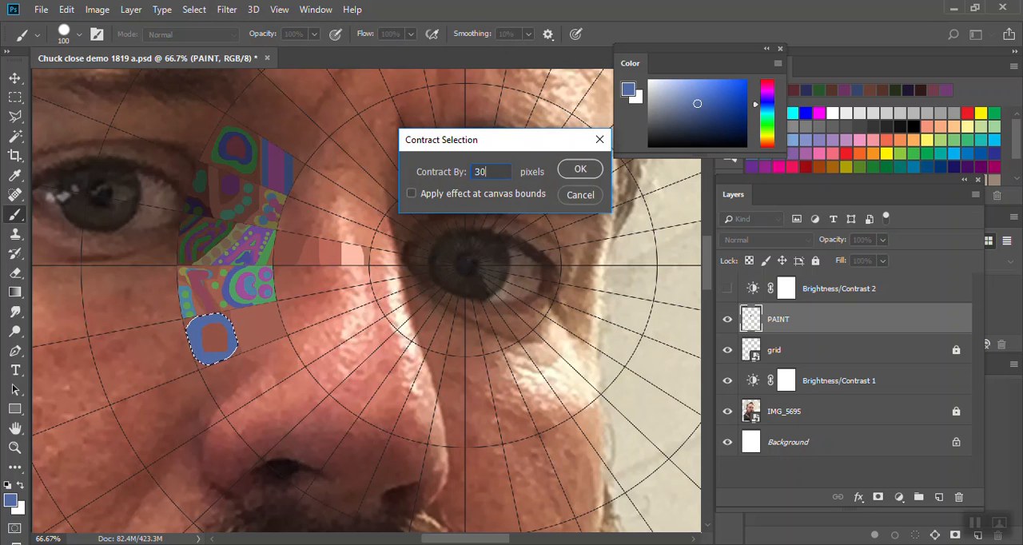
left_click(590, 173)
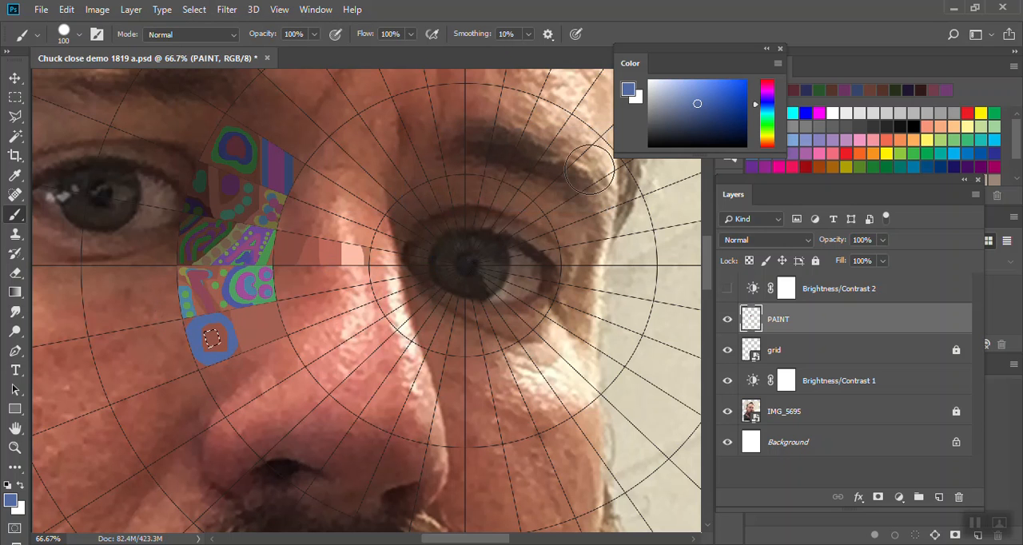
left_click(72, 10)
left_click(70, 10)
- Contract the rounded selection by 10 pixels, shift the painting hue to green, and paint the selected area
left_click(193, 10)
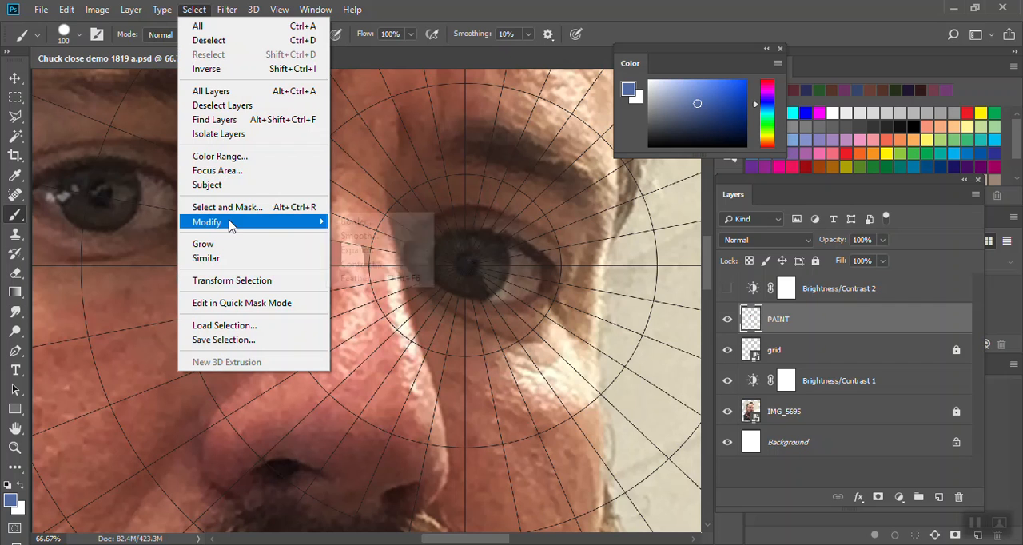
mouse_move(296, 222)
left_click(385, 264)
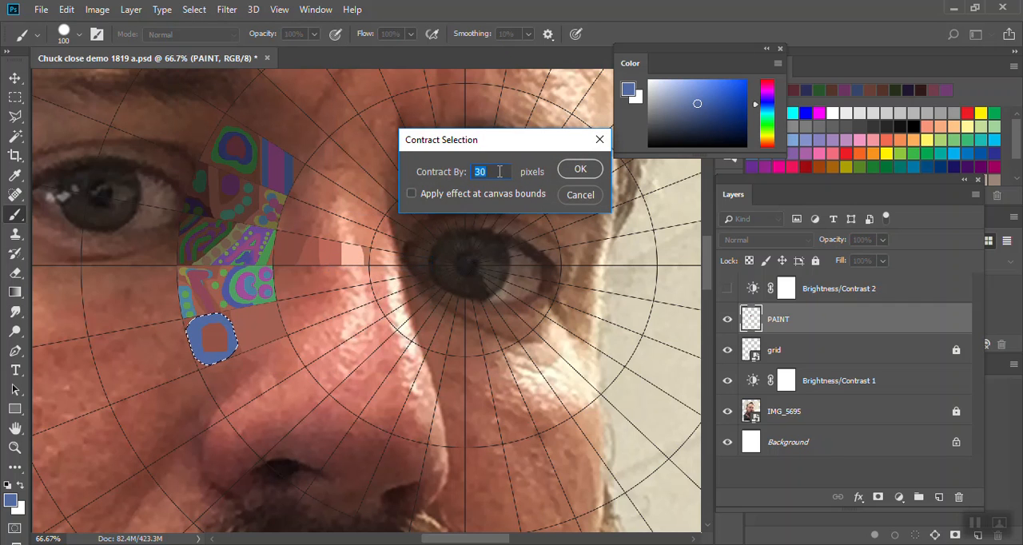
type("10")
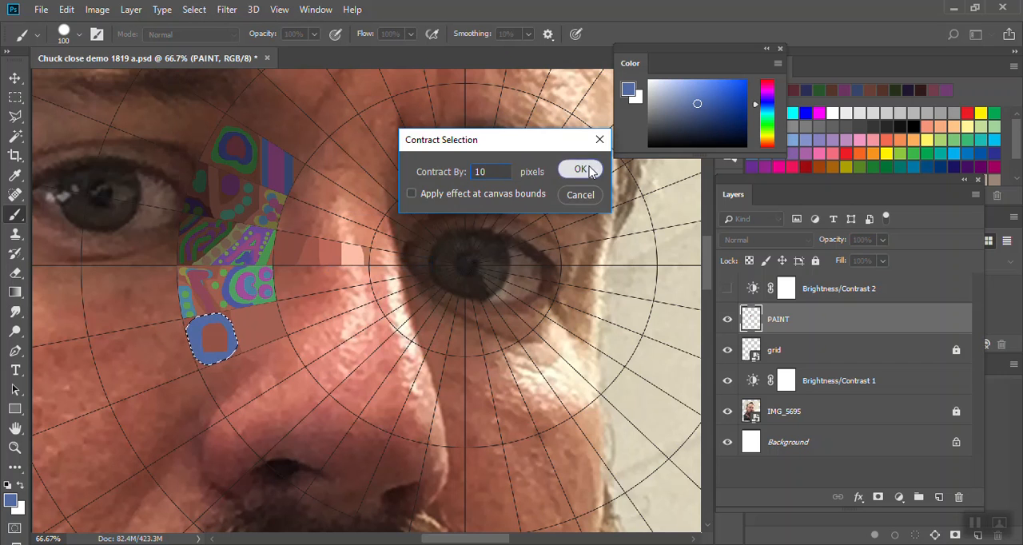
left_click(581, 171)
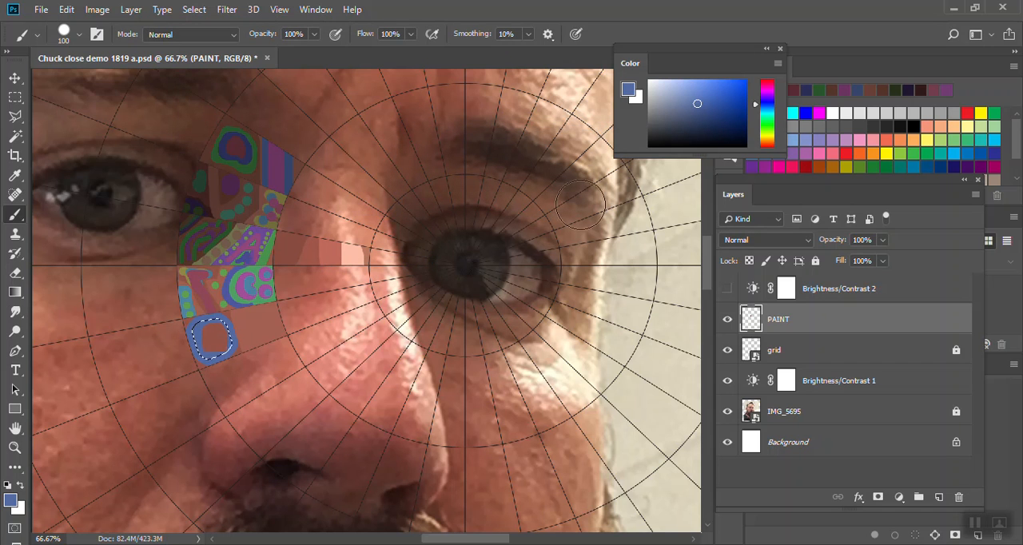
left_click(767, 124)
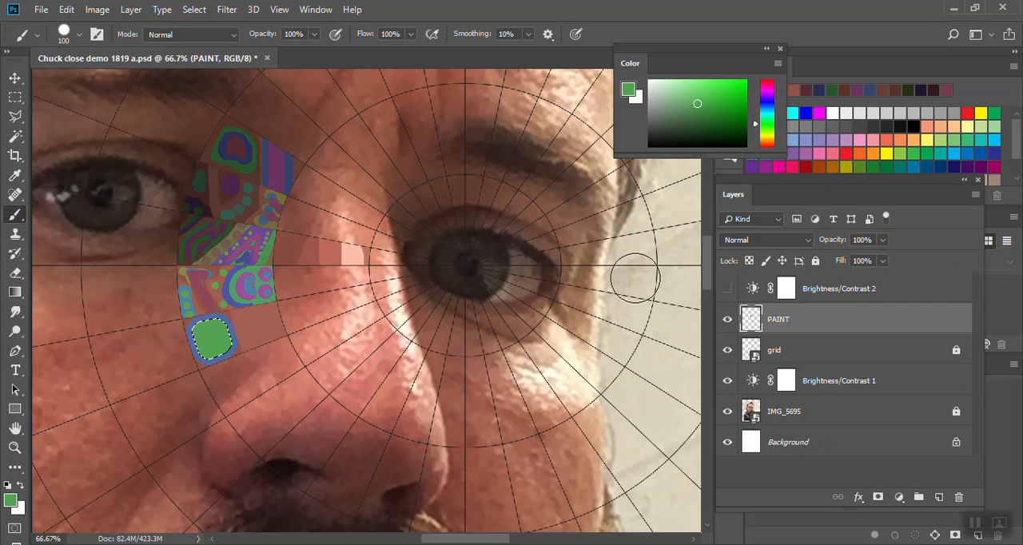
- Contract the green area's selection by 15 pixels and smooth it into a small round selection
left_click(199, 10)
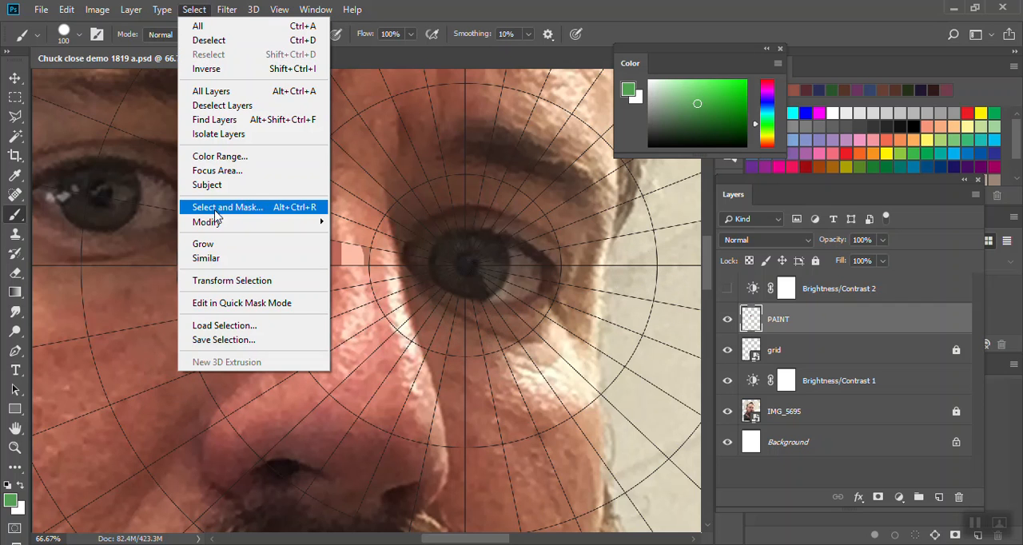
mouse_move(224, 228)
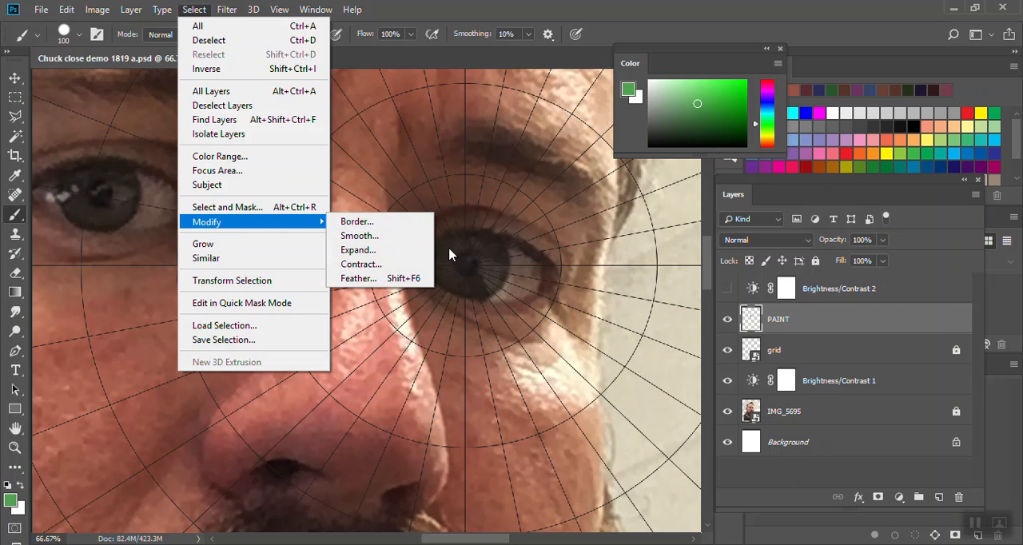
left_click(361, 263)
type("15")
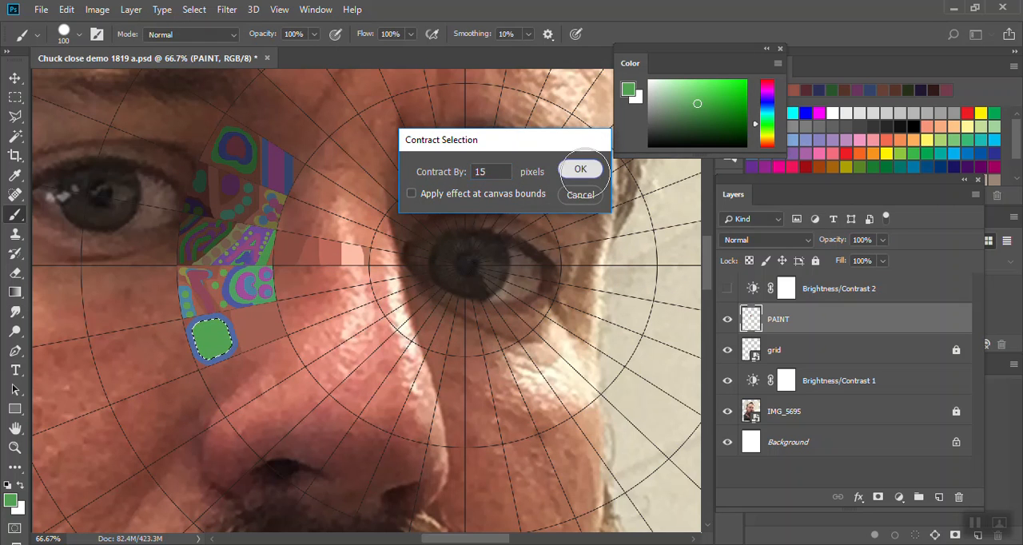
left_click(580, 169)
left_click(194, 11)
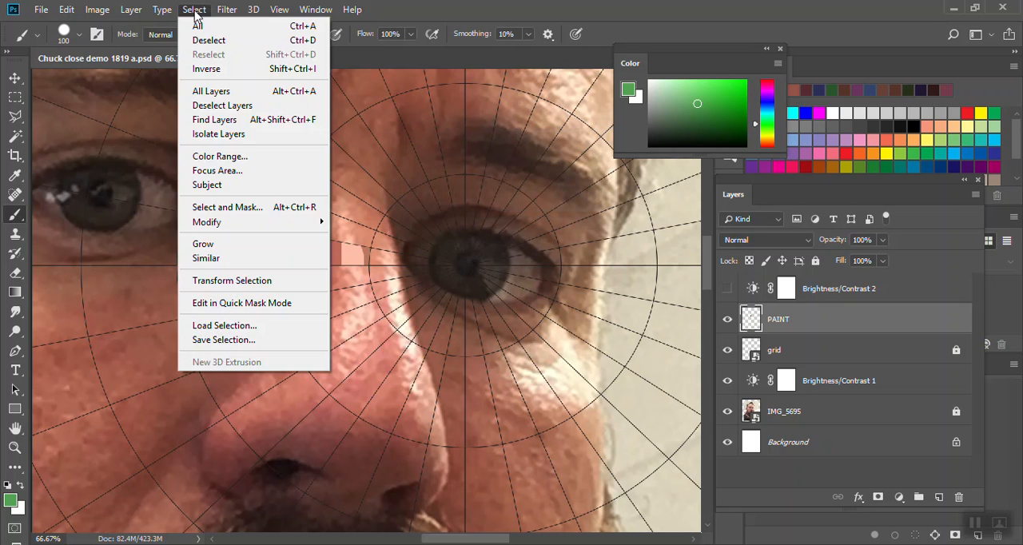
mouse_move(316, 222)
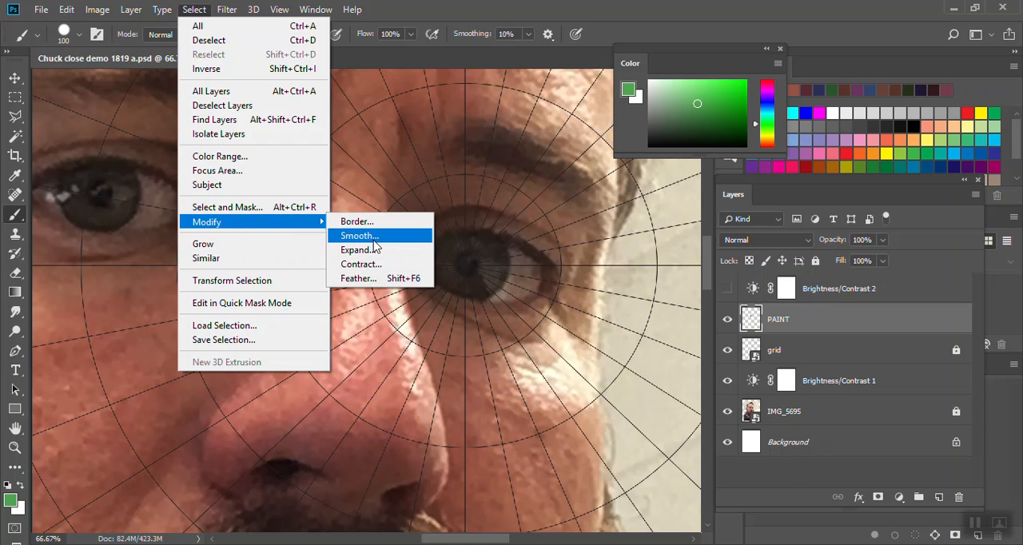
left_click(359, 235)
left_click(579, 169)
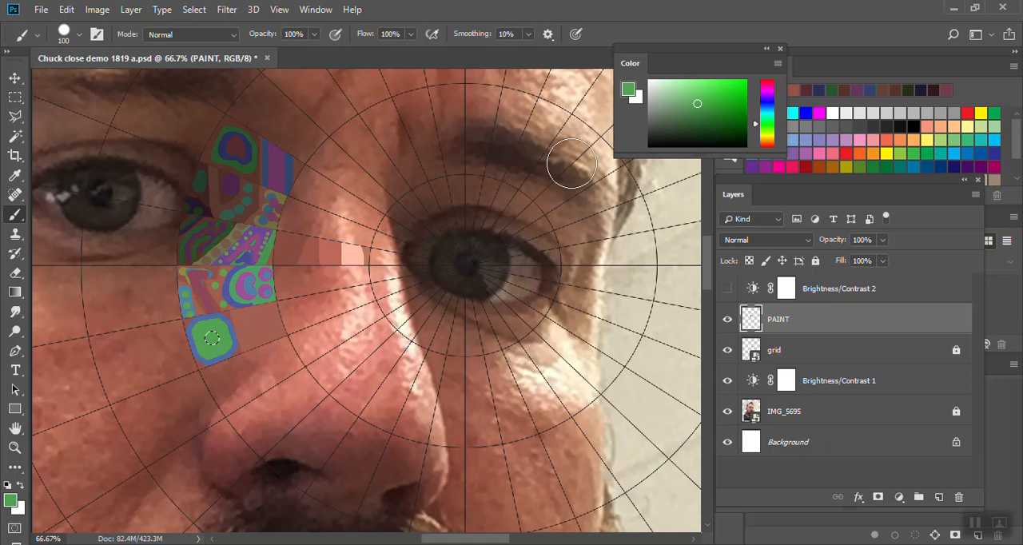
- Shift the painting hue to reddish brown, paint the small round center of the green shape, and deselect
left_click_drag(760, 137, 760, 145)
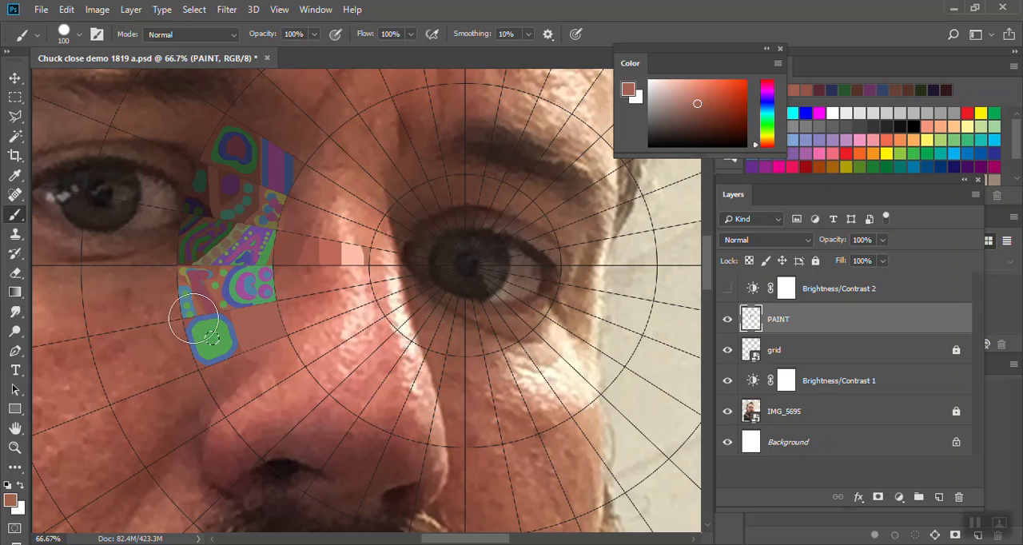
left_click(194, 10)
left_click(216, 37)
- Hide the IMG_5695 photo layer and check the painted cells with the Brightness/Contrast 2 adjustment on and off
left_click(727, 411)
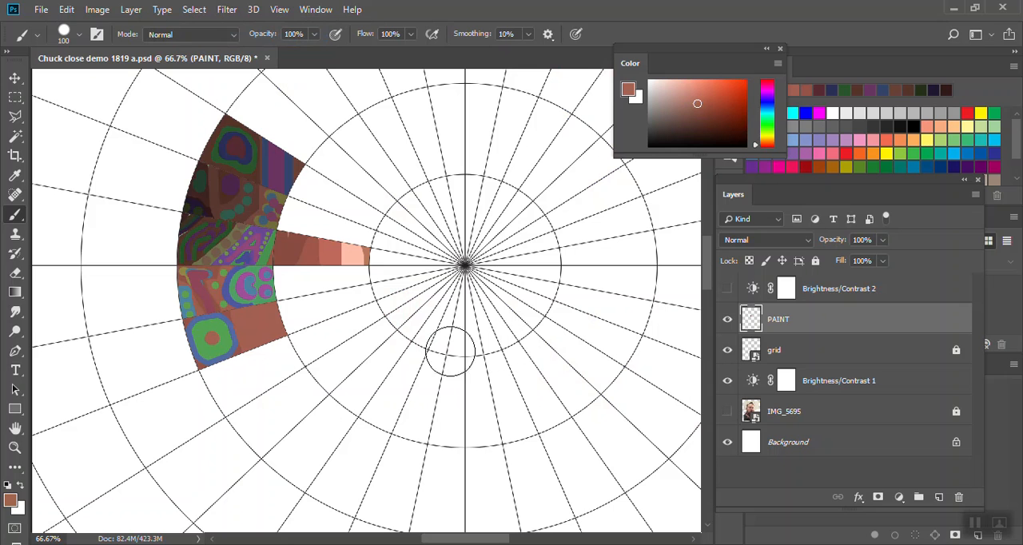
left_click(728, 289)
left_click(728, 289)
- With the PAINT layer hidden, select the cell containing the green rounded motif using the Magic Wand, and show PAINT again
left_click(727, 320)
left_click(727, 321)
left_click(727, 320)
key("w")
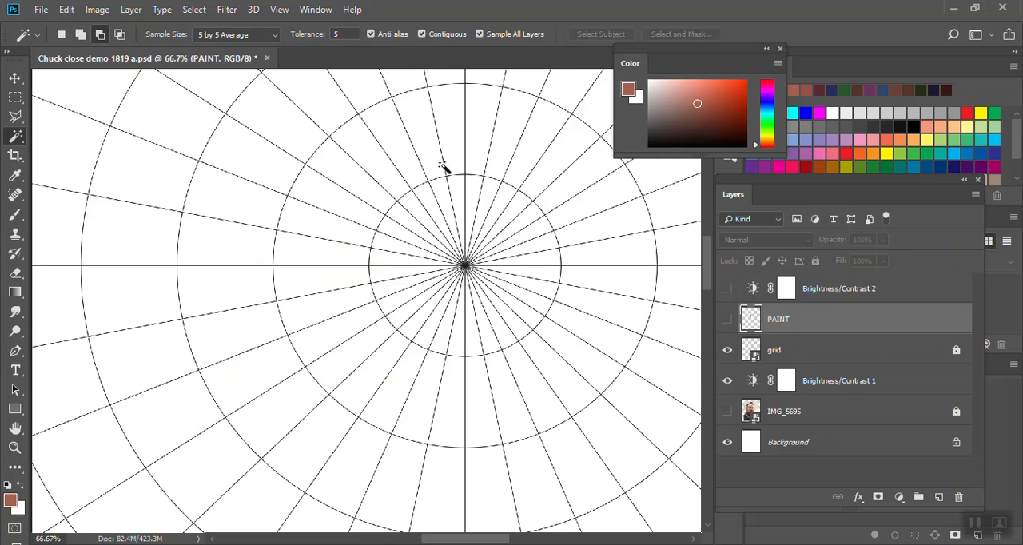
left_click(727, 319)
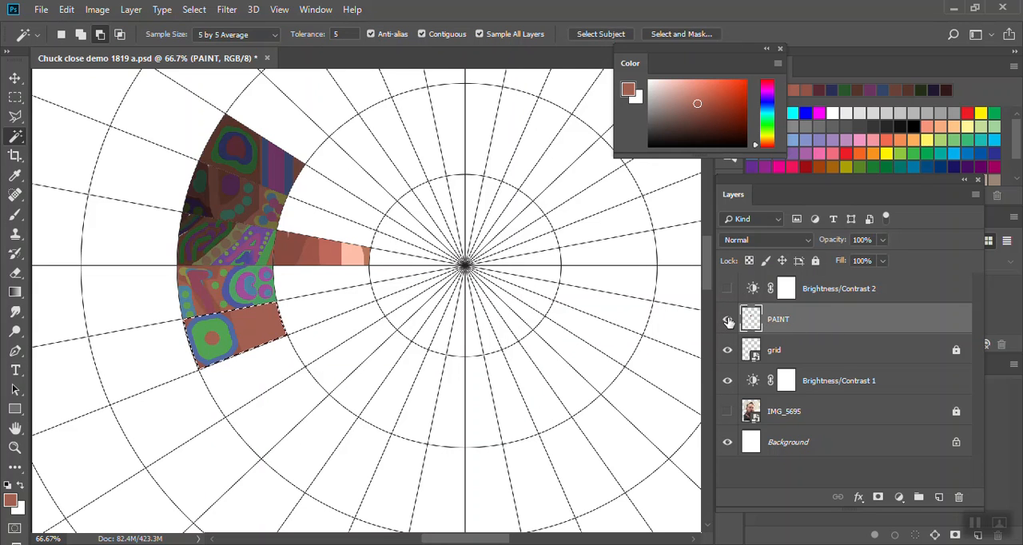
- Paint a blue shape in the cell's brown half with a 50-pixel brush and layer a green shape over it
key("b")
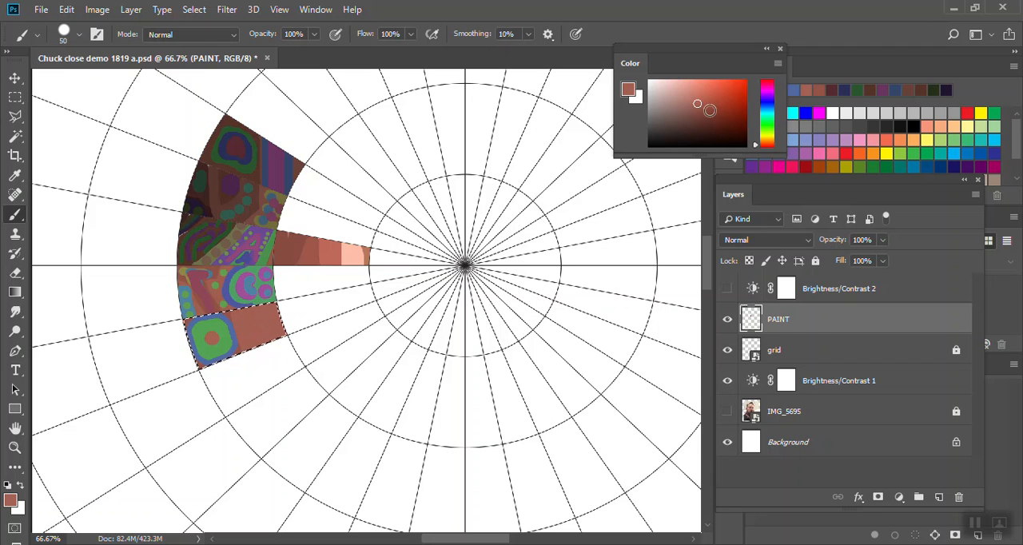
left_click(766, 104)
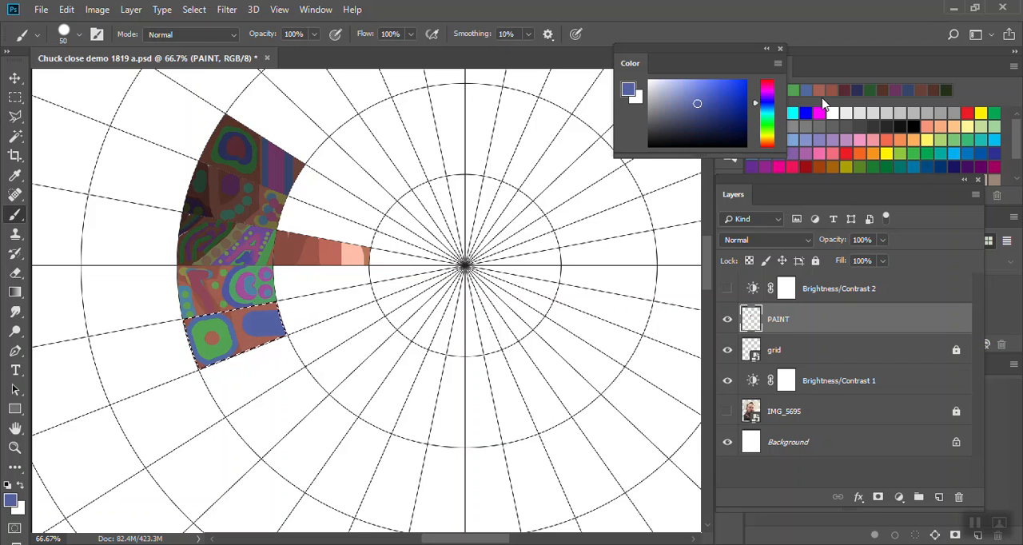
left_click(768, 121)
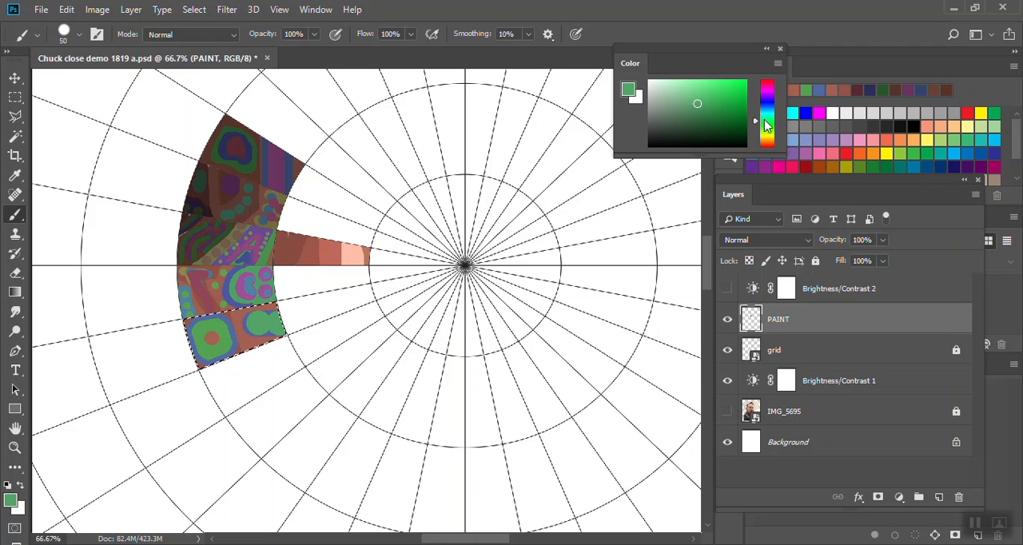
- Paint a purple band inside the green shape with a smaller brush, and add a row of green dots at 15 pixels
left_click(766, 90)
key("bracketleft")
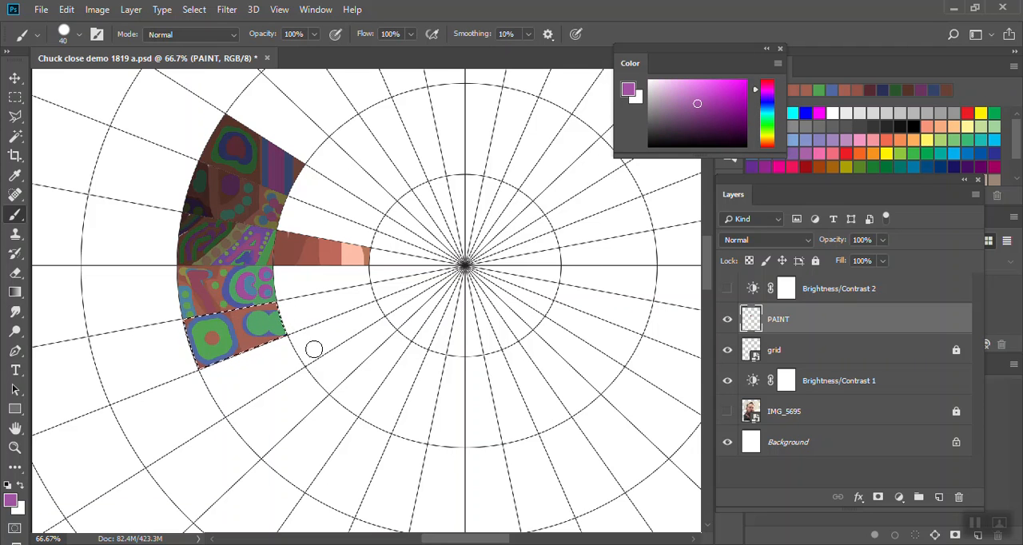
key("bracketleft")
key("bracketleft")
key("bracketleft")
left_click(767, 83)
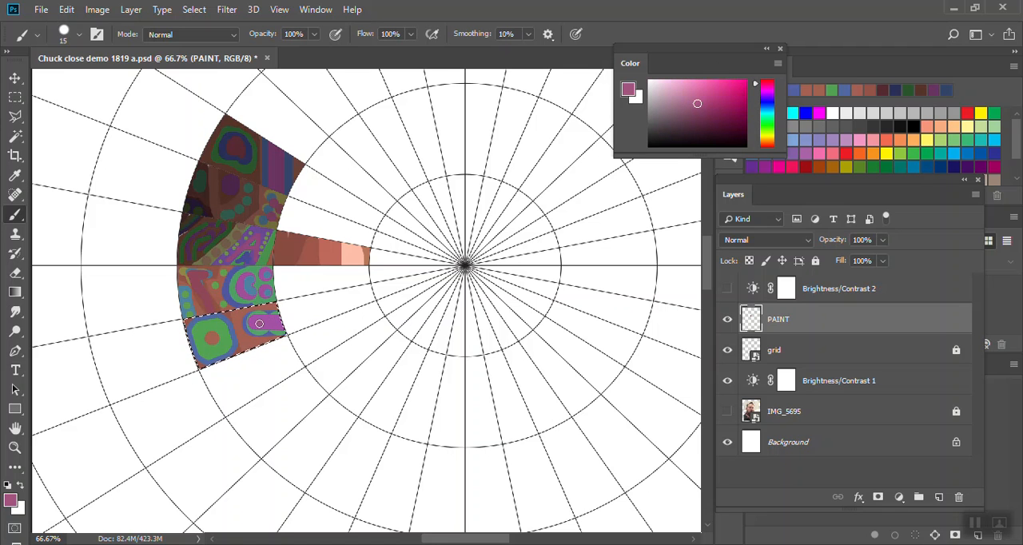
left_click(766, 128)
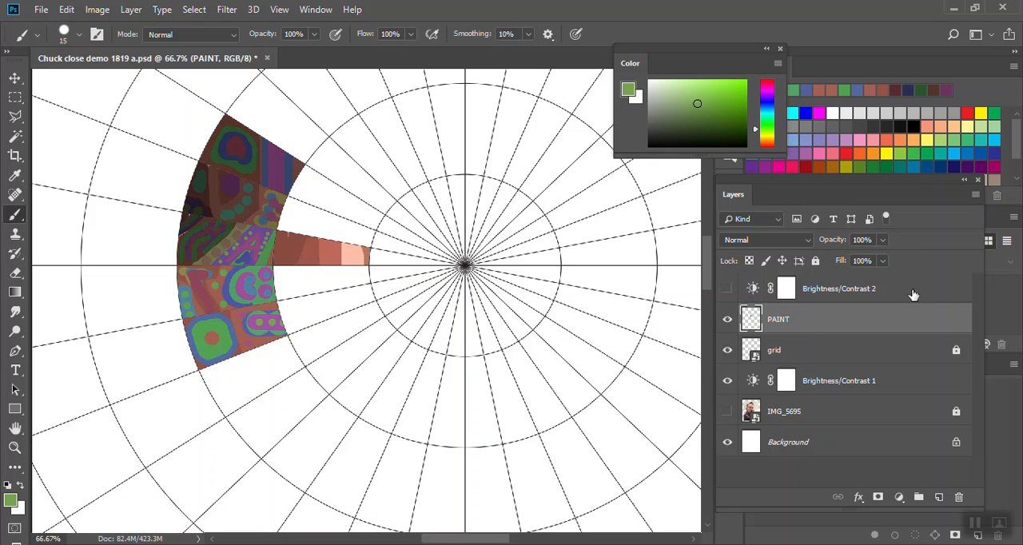
- Show the IMG_5695 photo layer again and compare the painted cells with and without the photo behind them
left_click(727, 410)
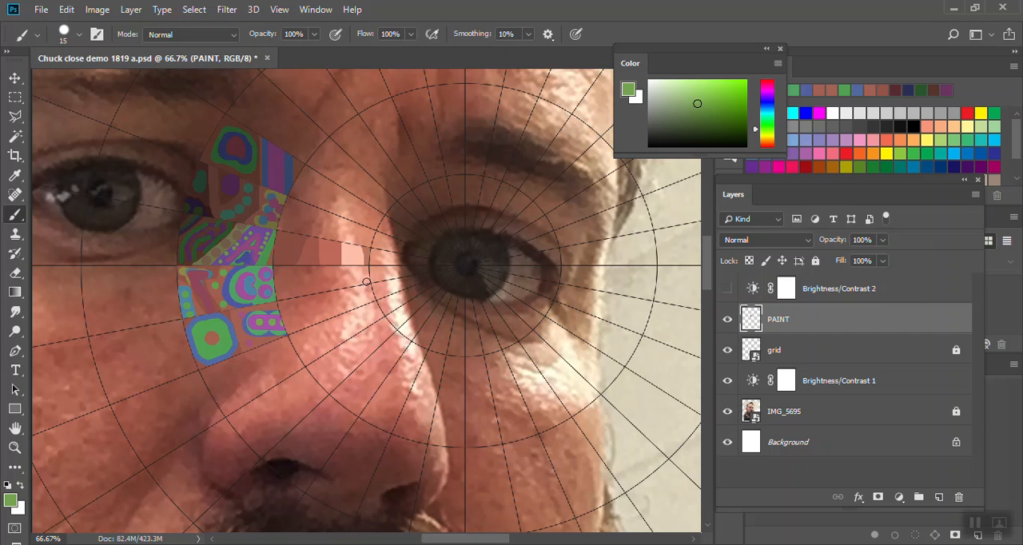
left_click_drag(251, 253, 434, 287)
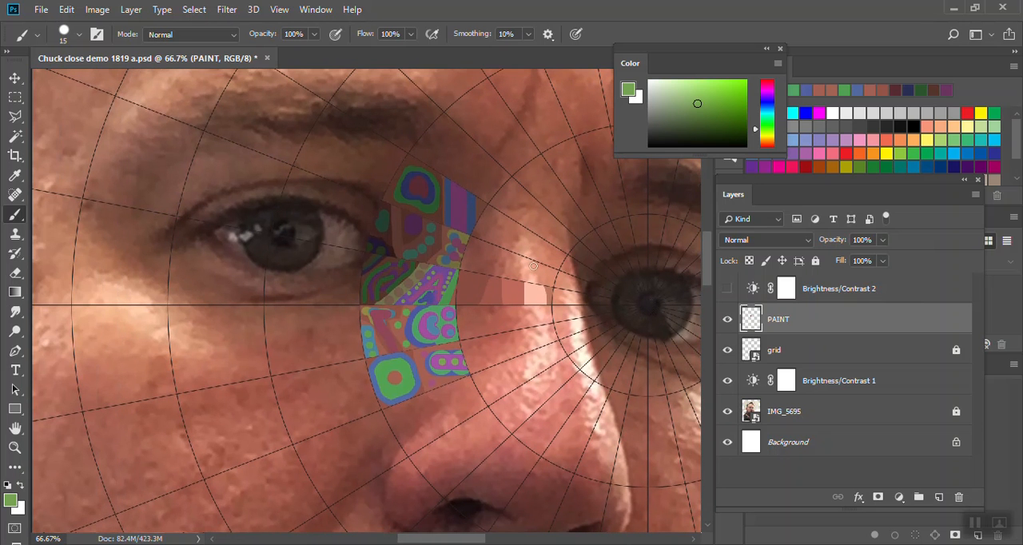
left_click(727, 411)
left_click(727, 411)
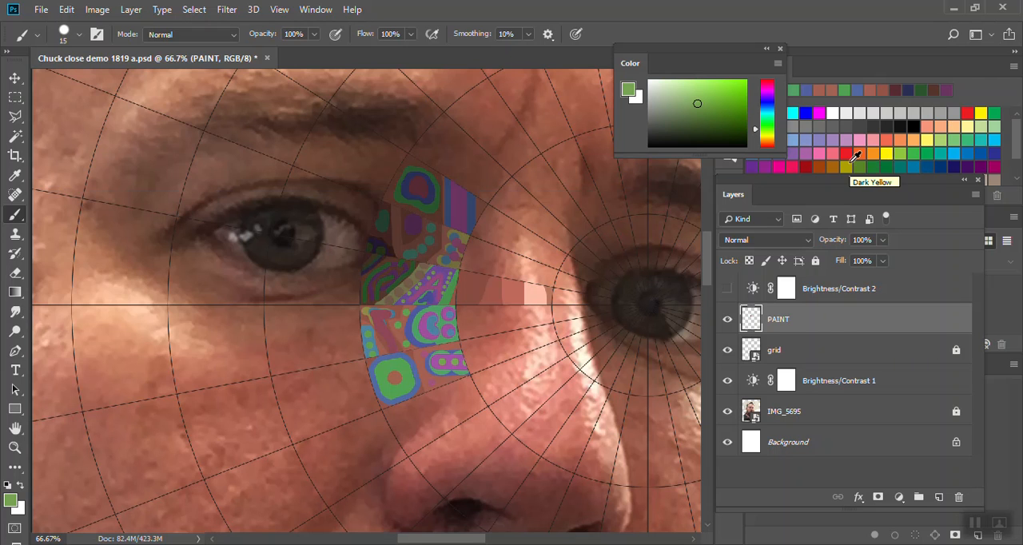
- Hide Brightness/Contrast 1 and add a Hue/Saturation adjustment above IMG_5695 with the saturation at +88
left_click(799, 411)
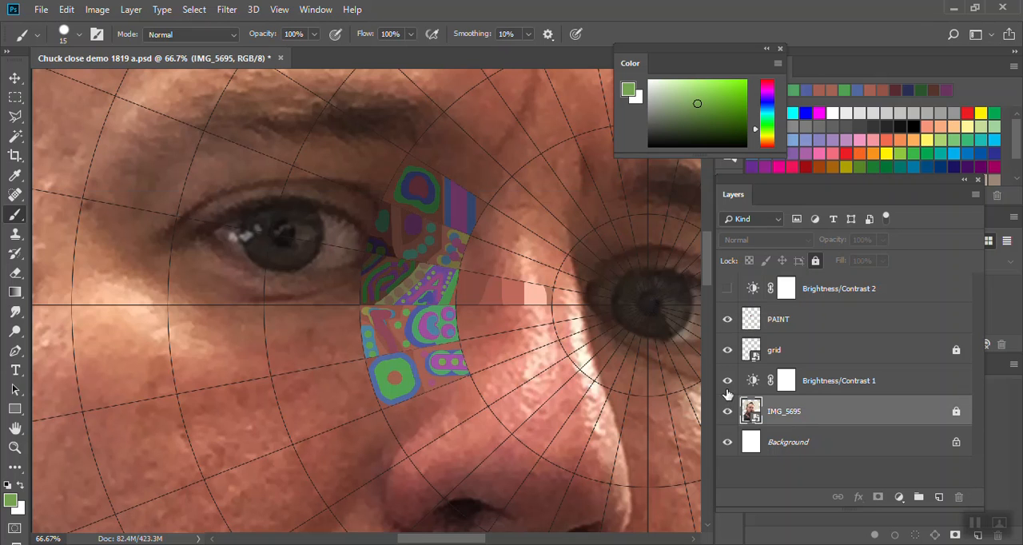
left_click(727, 380)
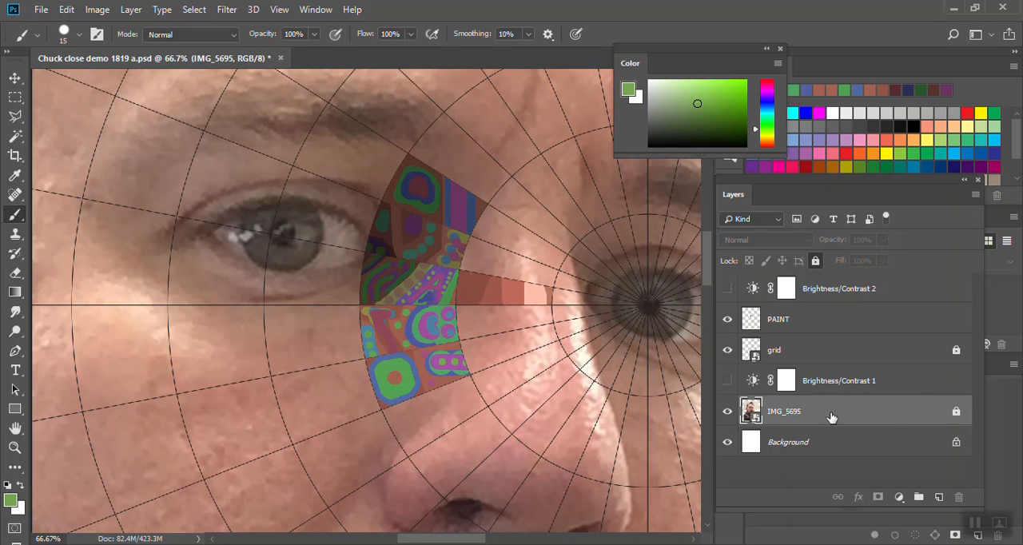
left_click(898, 497)
left_click(939, 353)
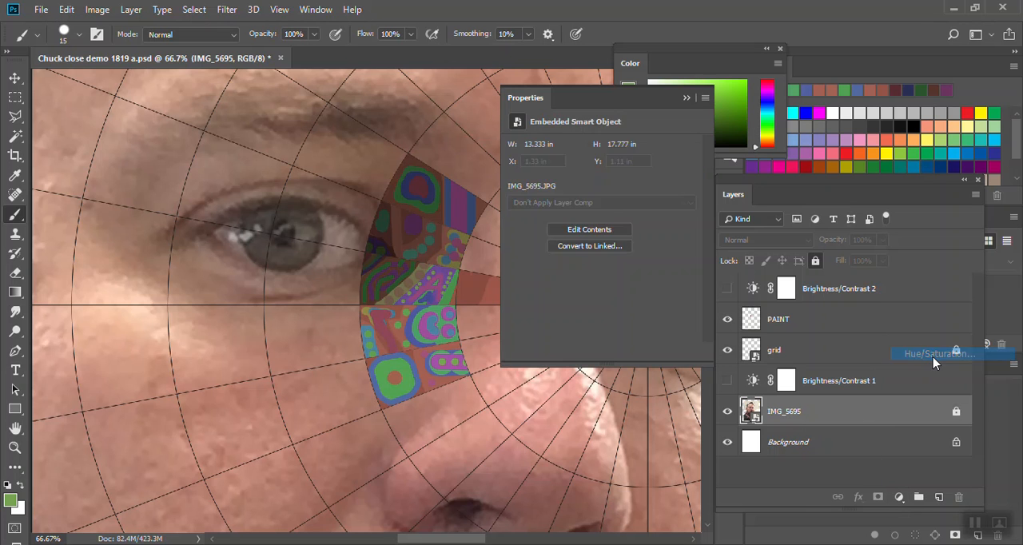
left_click_drag(609, 231, 680, 230)
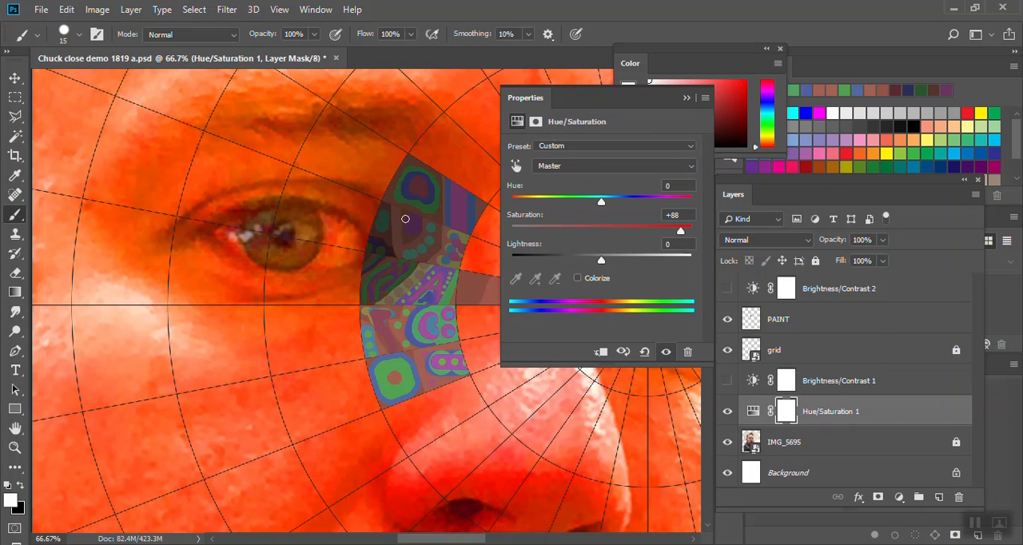
- Hide the PAINT layer, and set the Hue/Saturation adjustment to saturation +79 and hue +12 while viewing the whole portrait
key("ctrl+0")
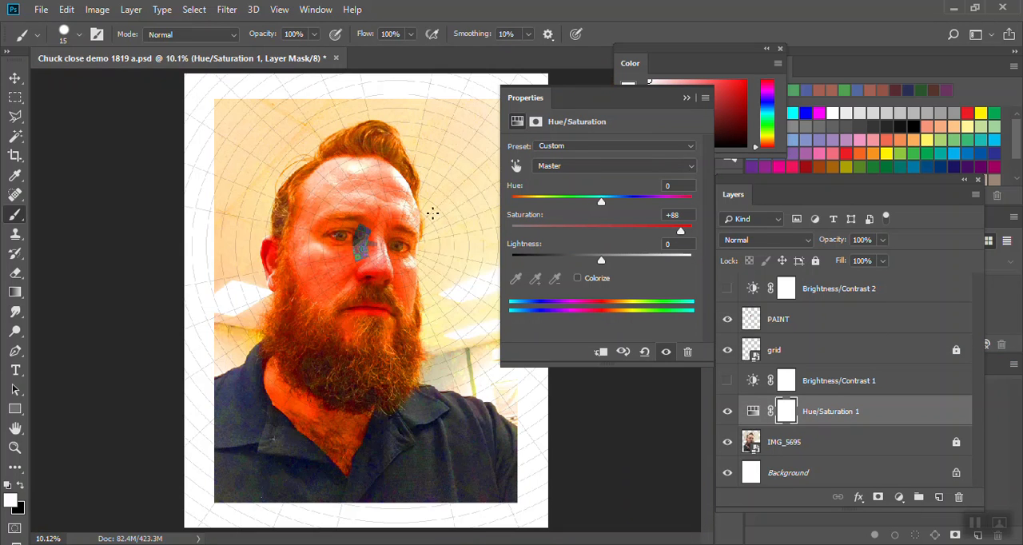
left_click(726, 320)
mouse_move(679, 231)
left_mouse_down()
mouse_move(657, 230)
mouse_move(672, 231)
left_mouse_up()
mouse_move(602, 201)
left_mouse_down()
mouse_move(512, 203)
mouse_move(639, 203)
mouse_move(611, 205)
left_mouse_up()
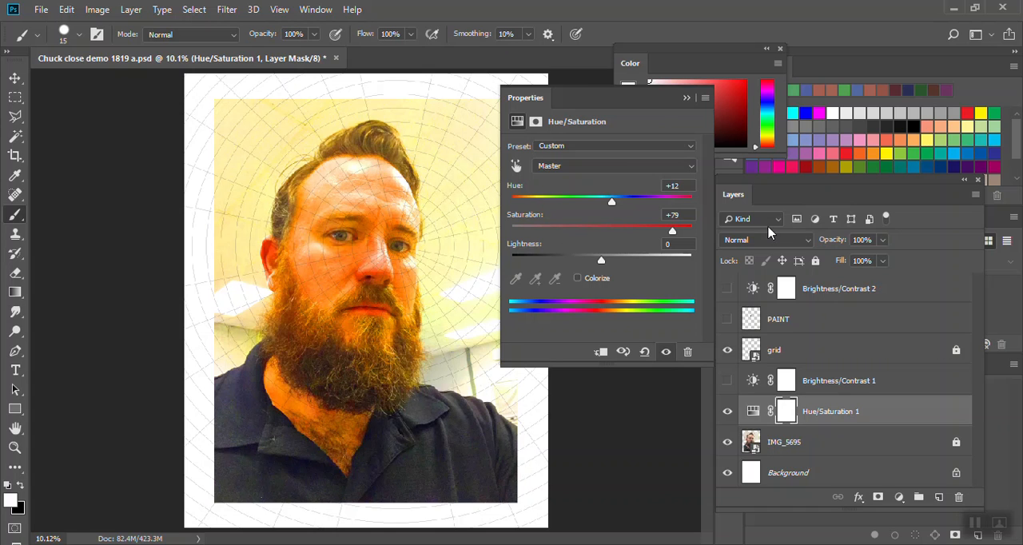
- Compare the photo with and without Hue/Saturation 1, leave that adjustment hidden, and show the PAINT and Brightness/Contrast 1 layers
left_click(684, 99)
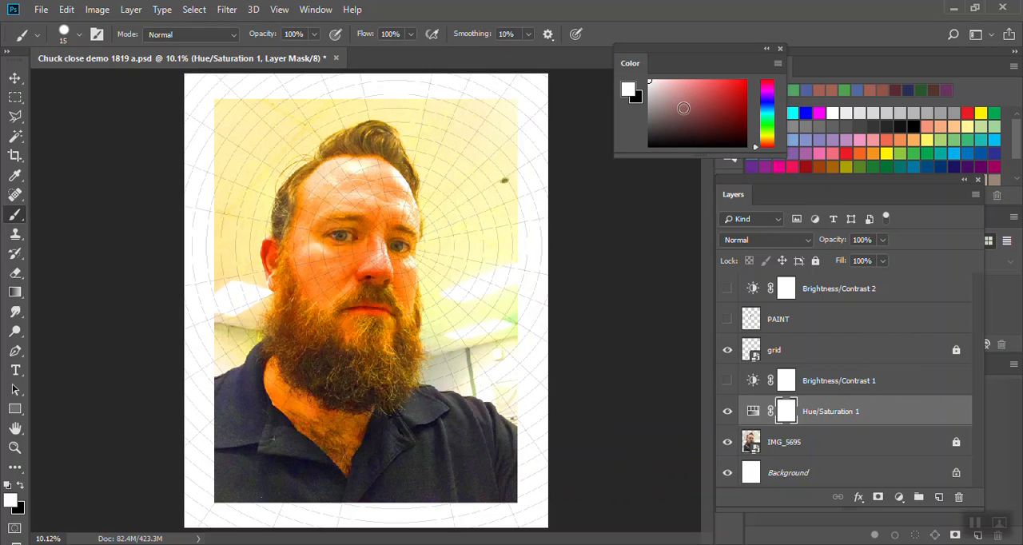
left_click(727, 411)
left_click(727, 411)
left_click(727, 411)
left_click(727, 319)
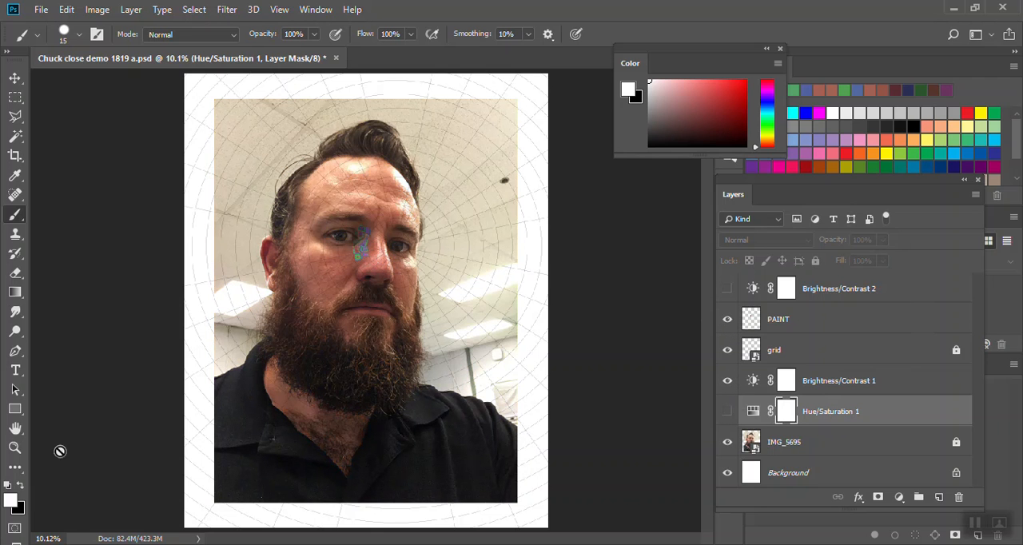
- Frame the face closely at 25% zoom around the painted cells, and make PAINT the active layer
left_click(15, 448)
left_click_drag(405, 240, 444, 278)
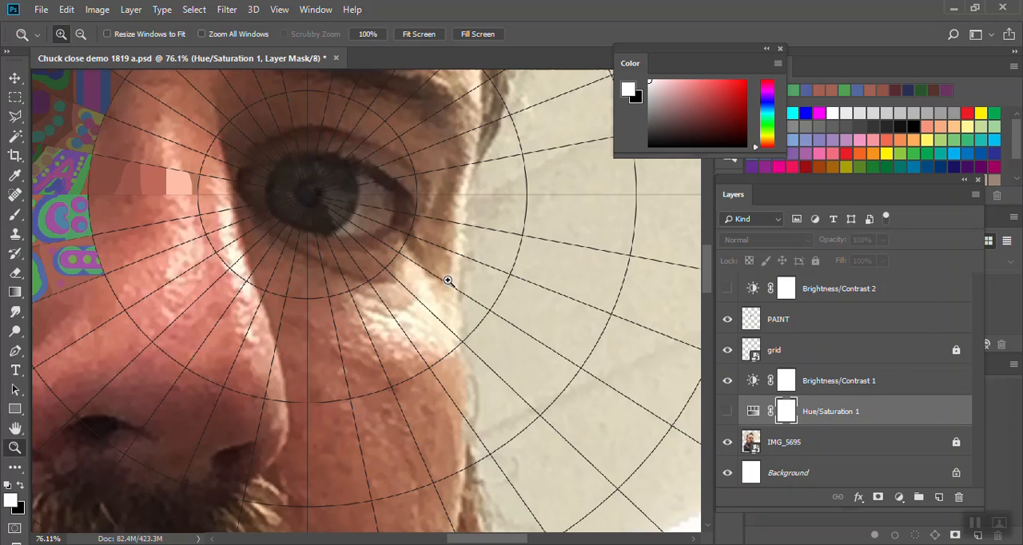
left_click(259, 218)
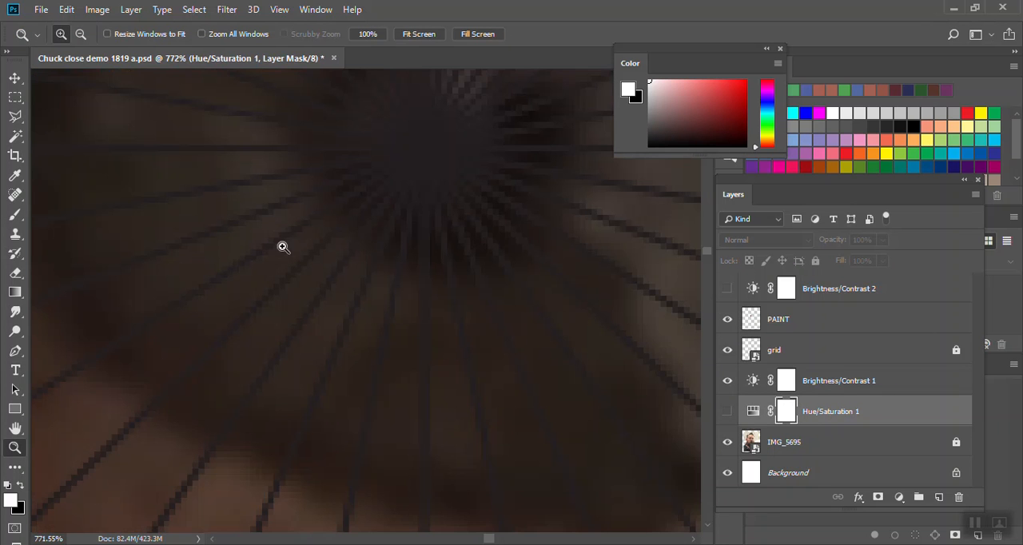
left_click(283, 194)
key("ctrl+minus")
key("ctrl+minus")
key("ctrl+minus")
key("ctrl+minus")
key("ctrl+minus")
key("ctrl+minus")
key("ctrl+minus")
key("ctrl+minus")
key("ctrl+minus")
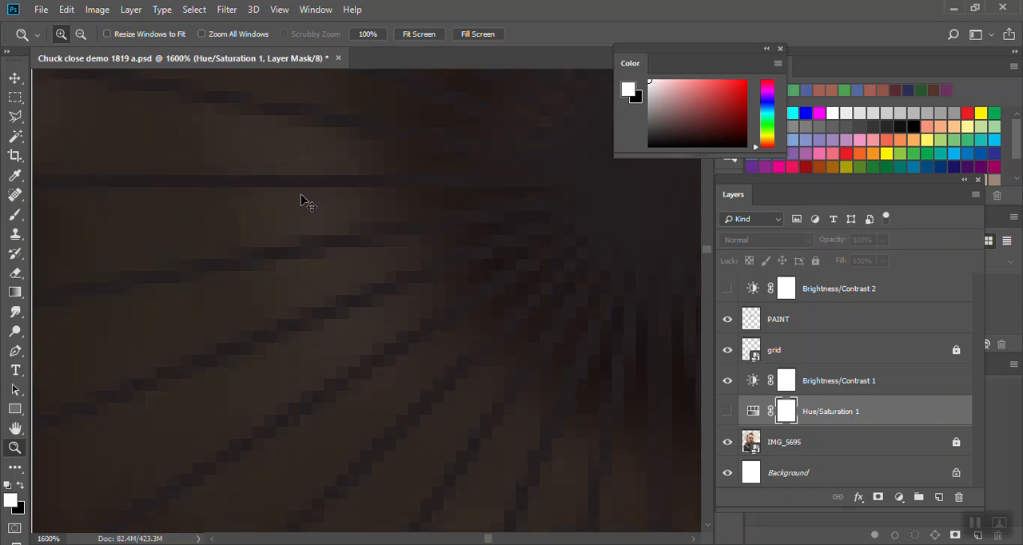
key("ctrl+minus")
key("ctrl+minus")
key("ctrl+minus")
key("ctrl+minus")
key("ctrl+minus")
key("ctrl+minus")
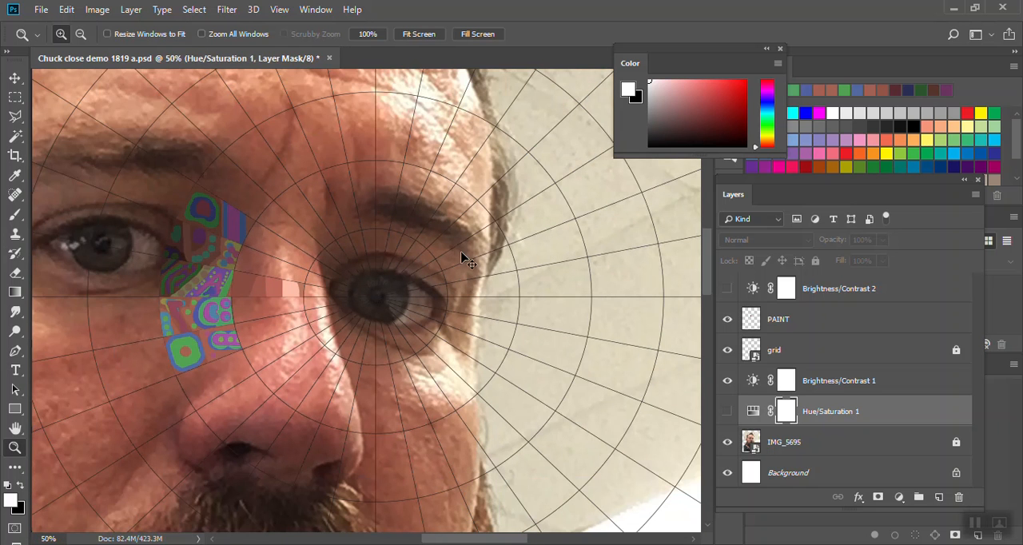
key("ctrl+minus")
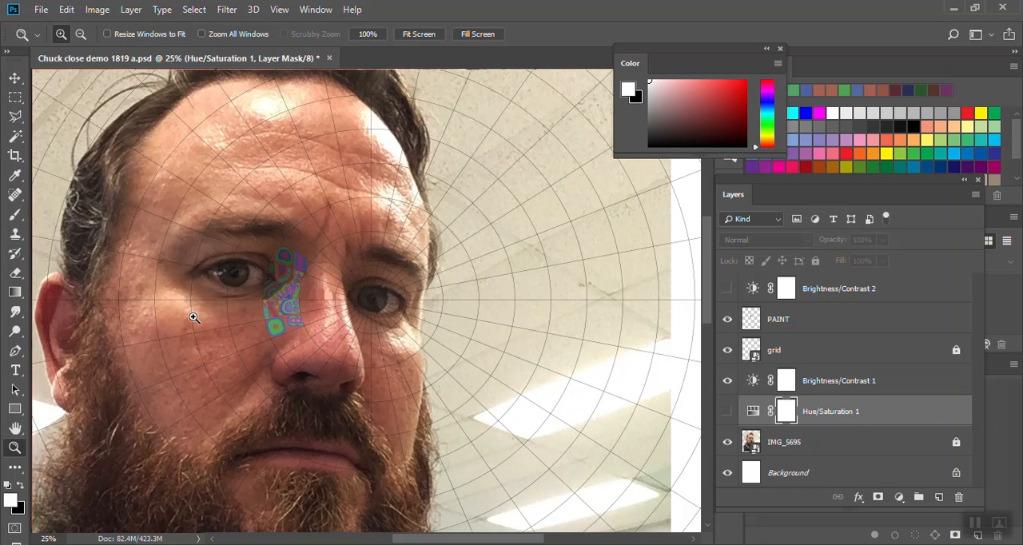
left_click(839, 320)
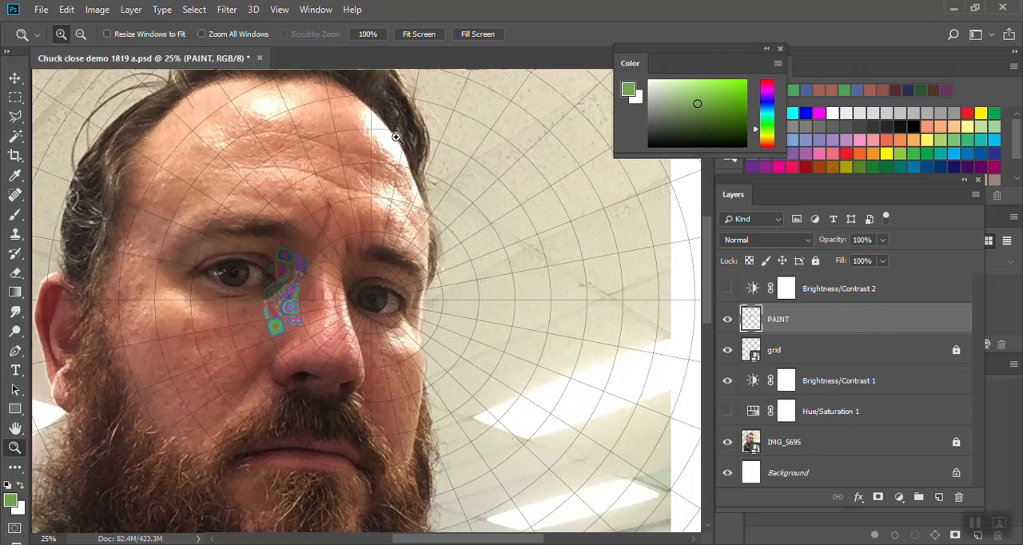
key("alt")
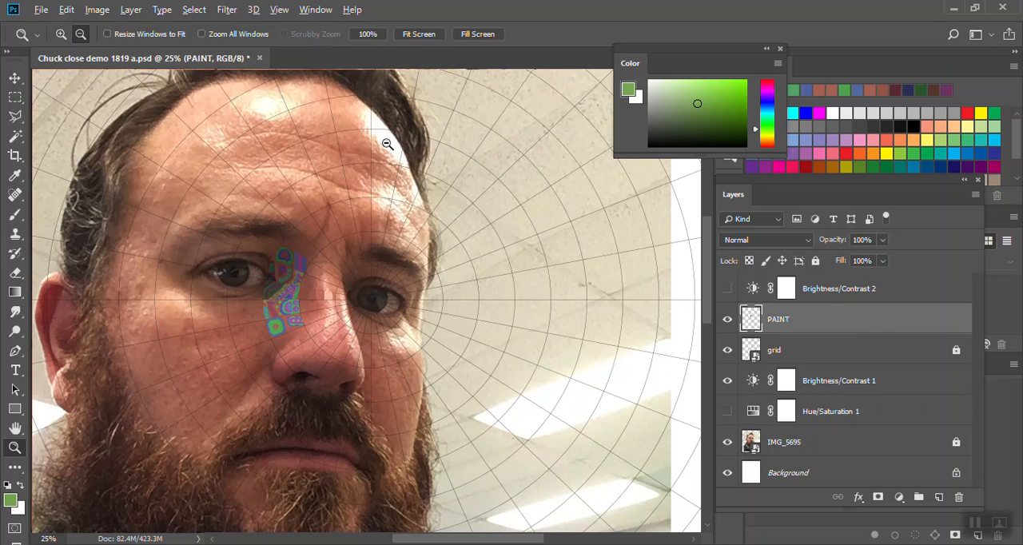
- Paint the forehead's outer highlight white and the adjoining hair dark brown on PAINT, using a size 60 brush and colors sampled from the photo
key("b")
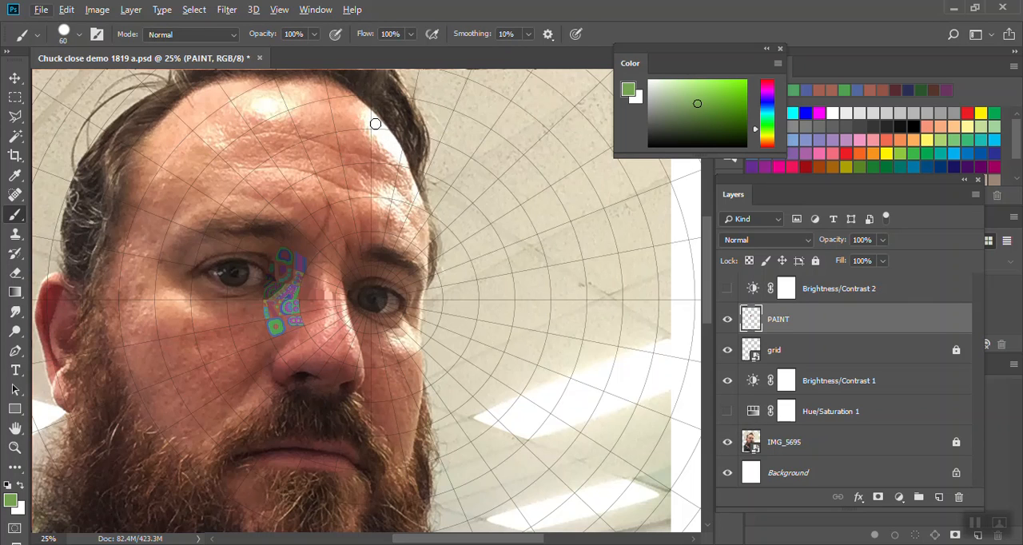
key("alt")
left_click(391, 144, "alt")
mouse_move(371, 118)
left_mouse_down()
mouse_move(393, 158)
mouse_move(386, 129)
left_mouse_up()
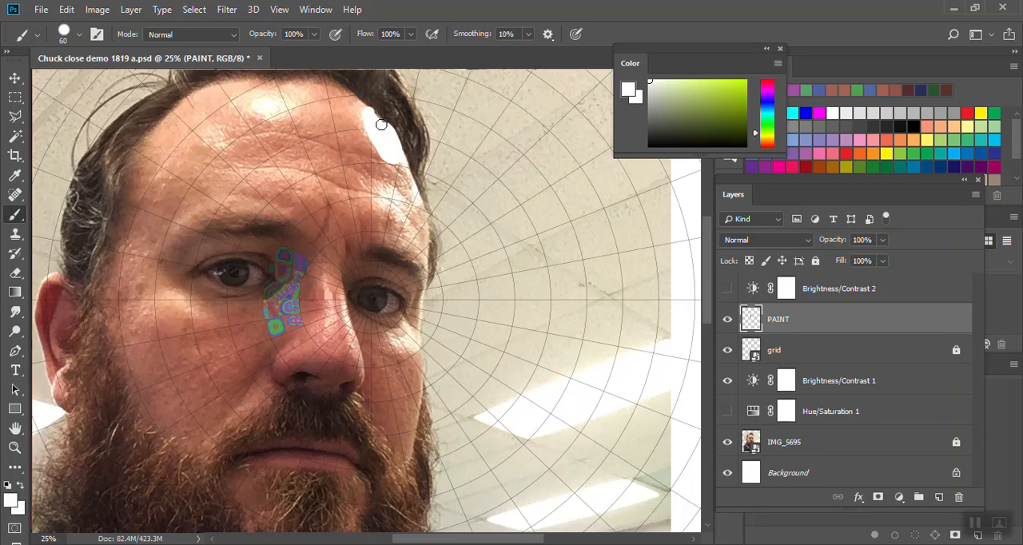
left_click(394, 107, "alt")
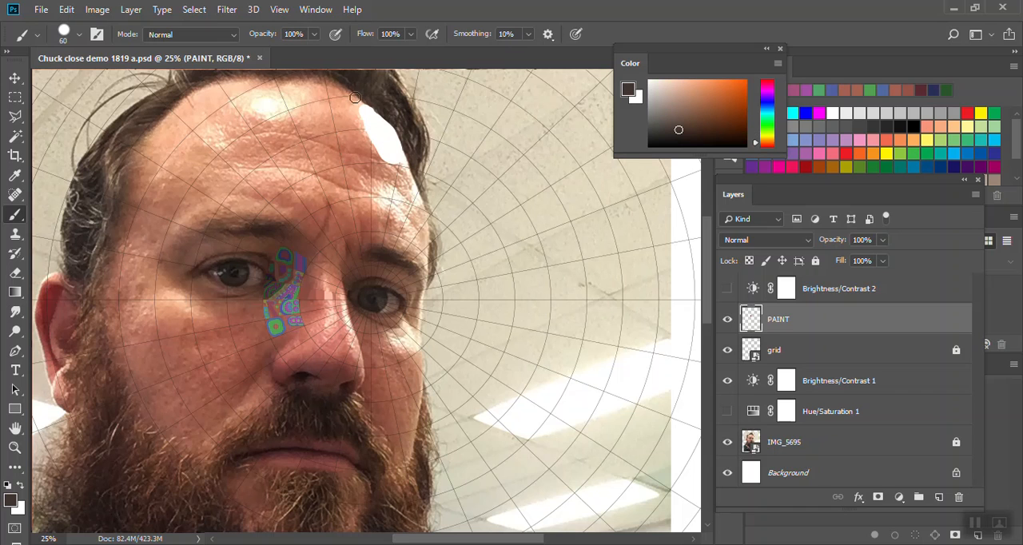
mouse_move(360, 96)
left_mouse_down()
mouse_move(414, 168)
mouse_move(416, 134)
mouse_move(367, 96)
mouse_move(404, 101)
mouse_move(395, 112)
left_mouse_up()
- Paint the forehead beside and below the white highlight with overlapping patches of reddish-brown and peach skin tones sampled from the photo
left_click(366, 153, "alt")
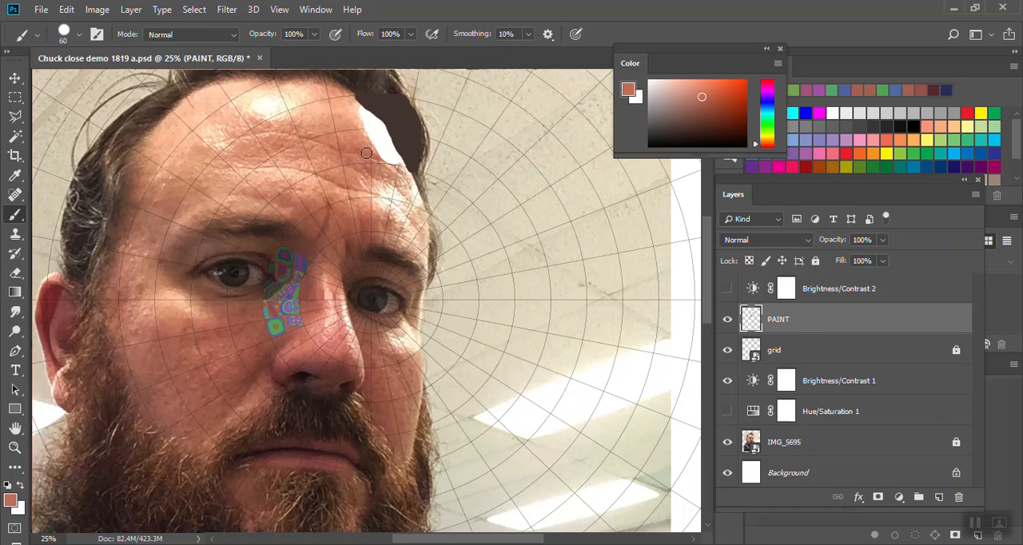
mouse_move(372, 153)
left_mouse_down()
mouse_move(355, 156)
mouse_move(383, 164)
mouse_move(356, 149)
mouse_move(365, 139)
mouse_move(349, 134)
mouse_move(356, 106)
left_mouse_up()
left_click(365, 140, "alt")
left_click(360, 107, "alt")
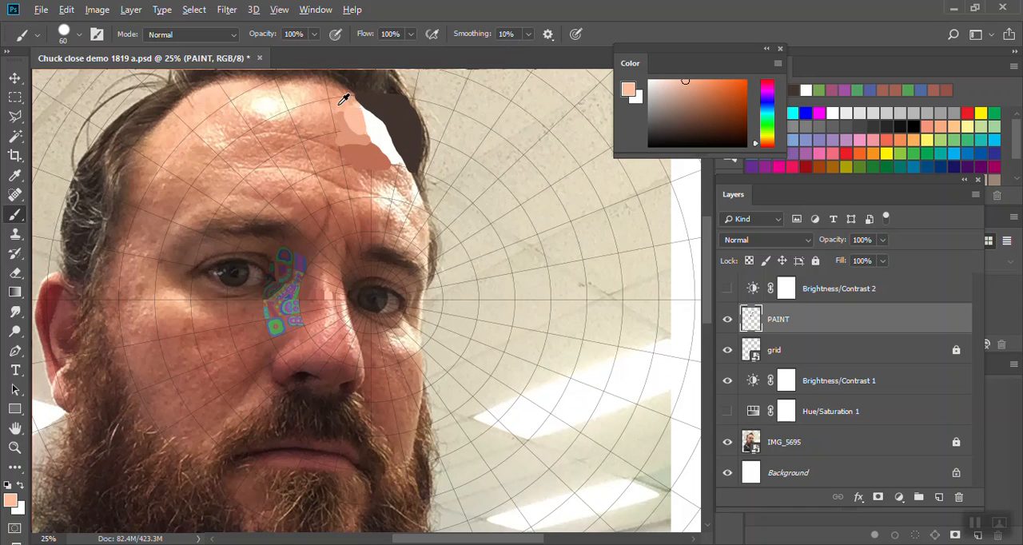
left_click(346, 98, "alt")
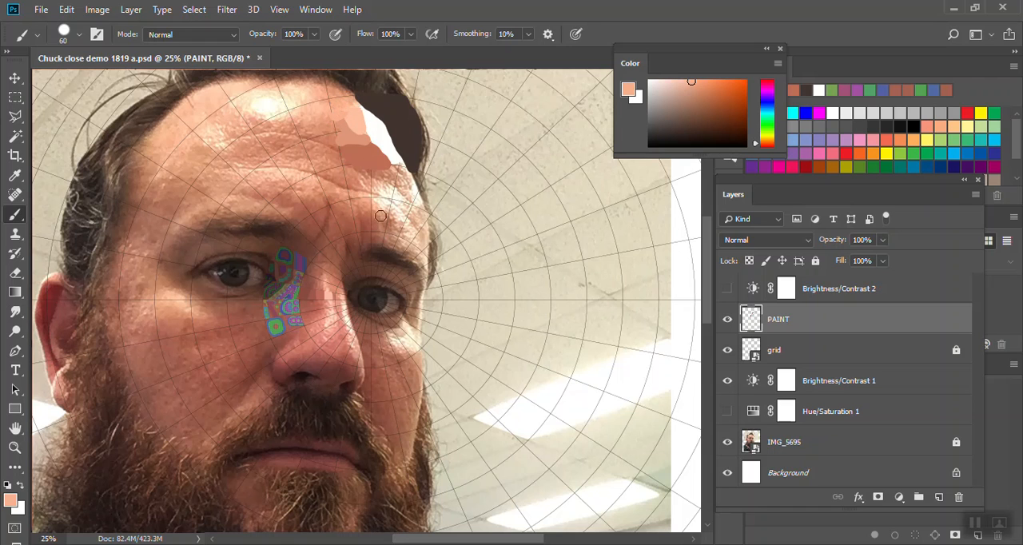
left_click(386, 172, "alt")
mouse_move(385, 172)
left_mouse_down()
mouse_move(402, 174)
mouse_move(357, 171)
left_mouse_up()
left_click(356, 169, "alt")
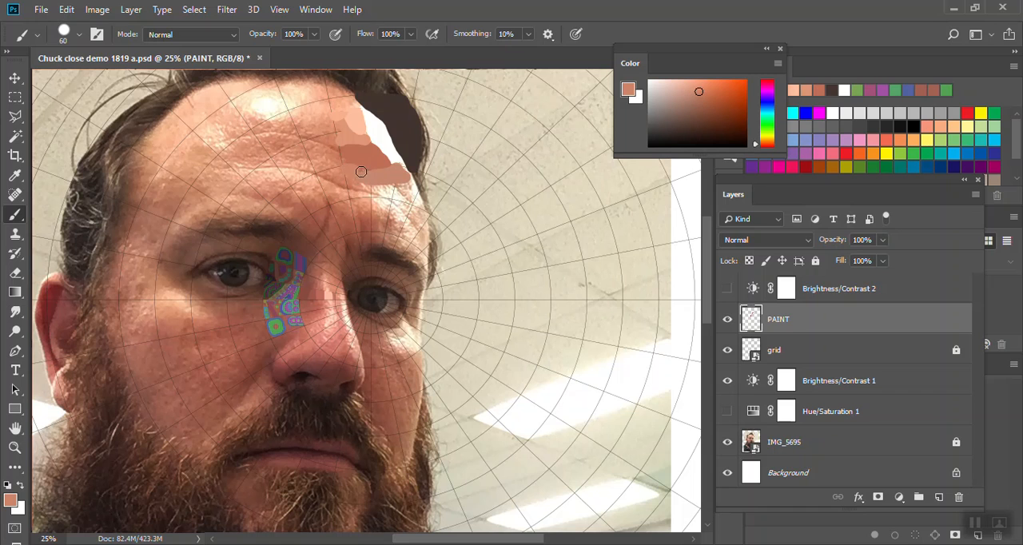
left_click(355, 156, "alt")
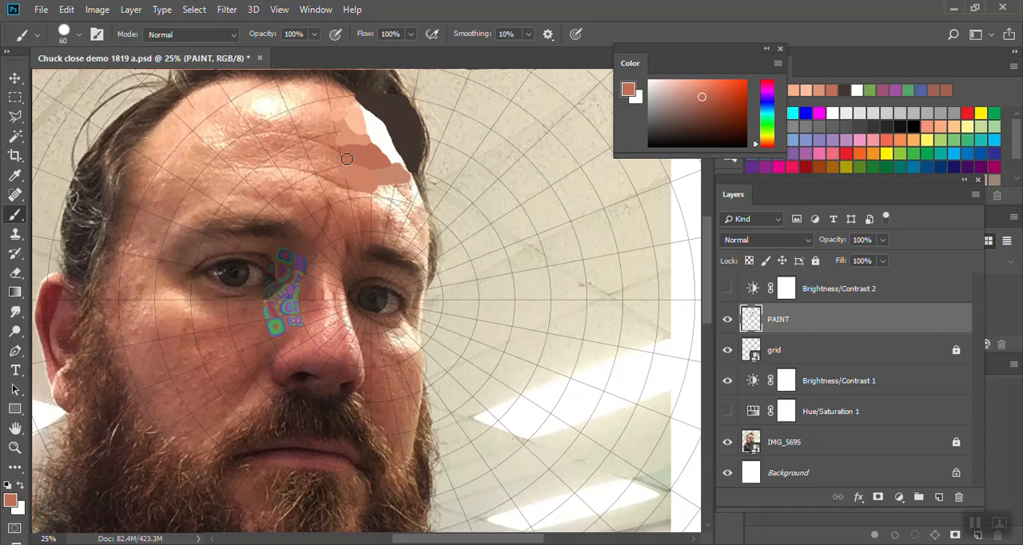
- Try the grid layer above PAINT, and put it back beneath PAINT
left_click(783, 349)
left_click_drag(773, 349, 763, 308)
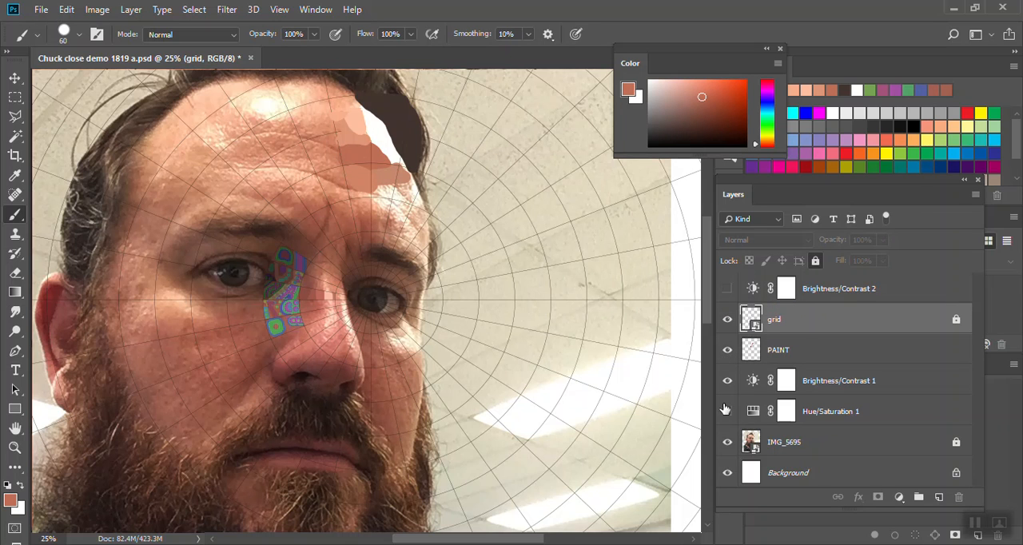
left_click_drag(783, 329, 783, 364)
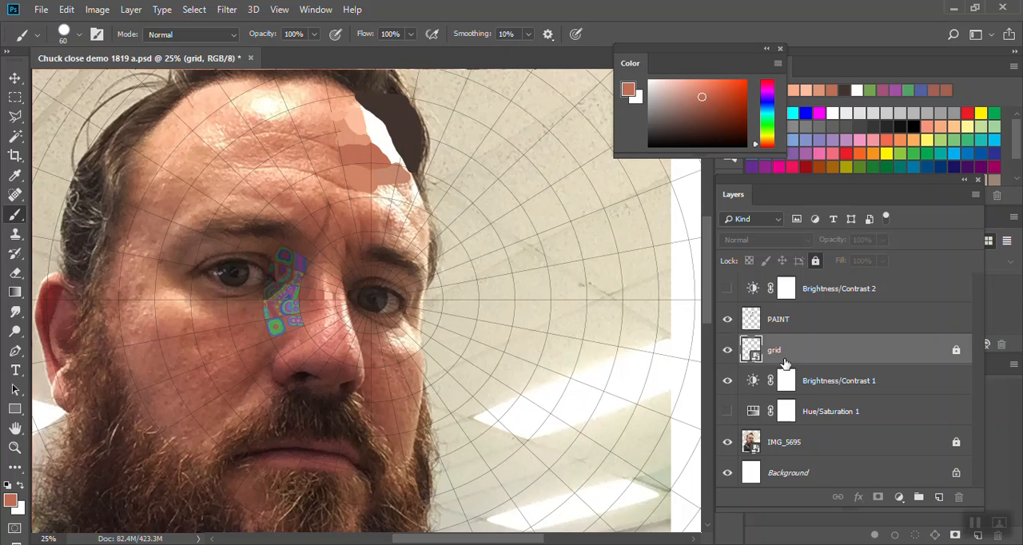
- Hide the PAINT, IMG_5695 and Brightness/Contrast 1 layers so only the grid shows on the white background
left_click(727, 318)
left_click(727, 441)
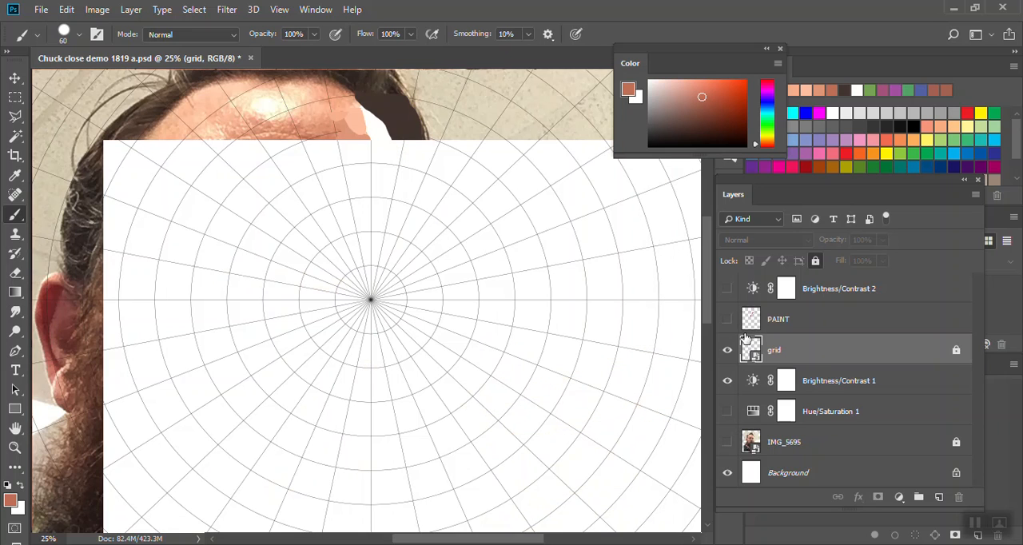
left_click(727, 380)
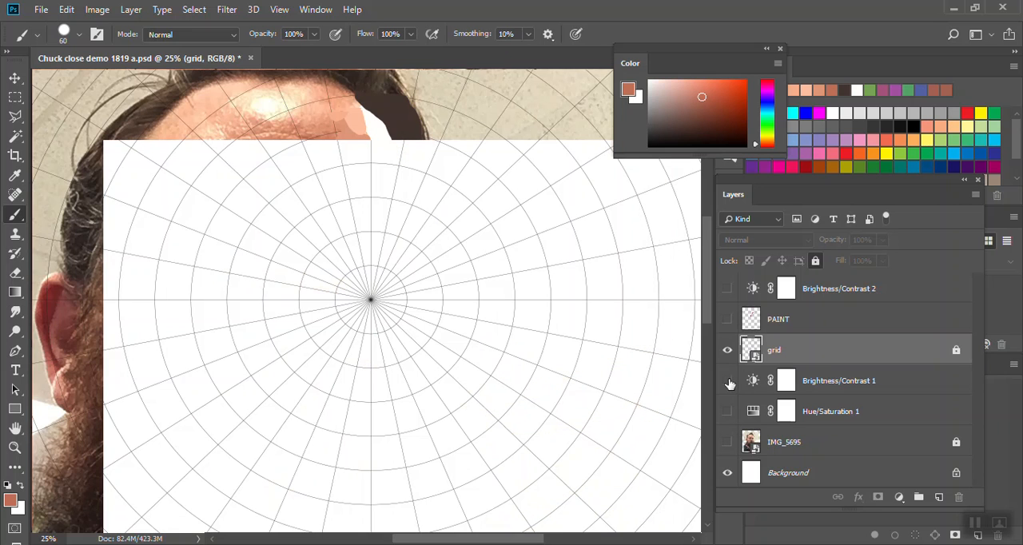
left_click(726, 319)
left_click(727, 318)
key("ctrl+minus")
key("ctrl+plus")
key("ctrl+plus")
key("ctrl+minus")
key("ctrl+minus")
- Locate the hairline highlight against the photo, hide PAINT and IMG_5695, and select its grid cell with the Magic Wand
left_click(726, 319)
left_click(727, 442)
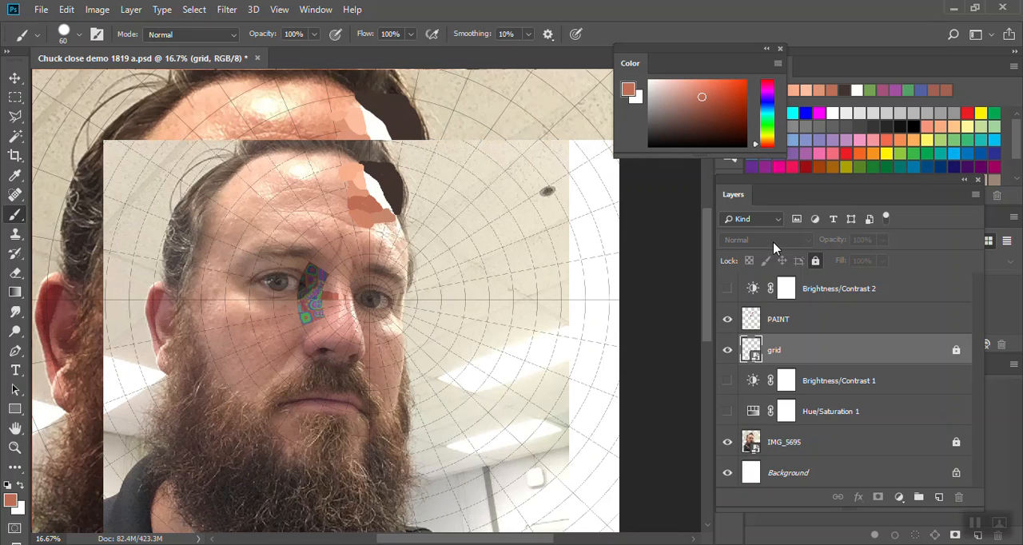
left_click(727, 320)
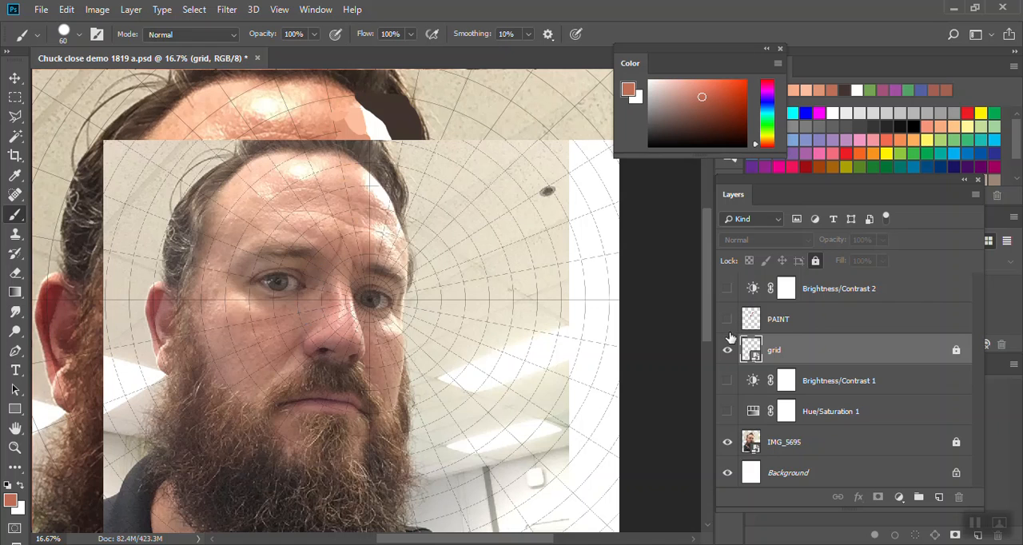
left_click(727, 442)
key("w")
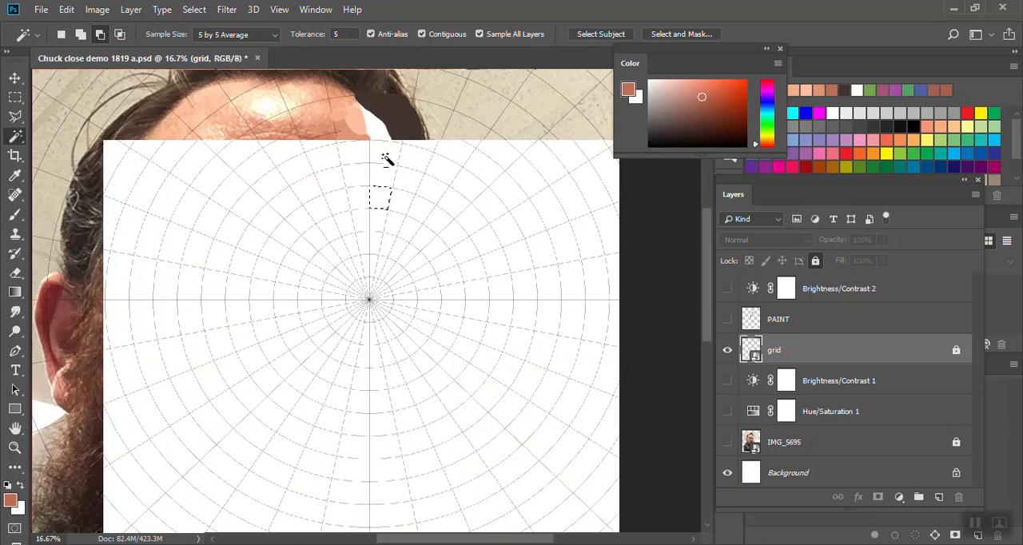
- Show the PAINT and IMG_5695 layers again, and frame the selected hairline cell at 100% zoom
left_click(727, 319)
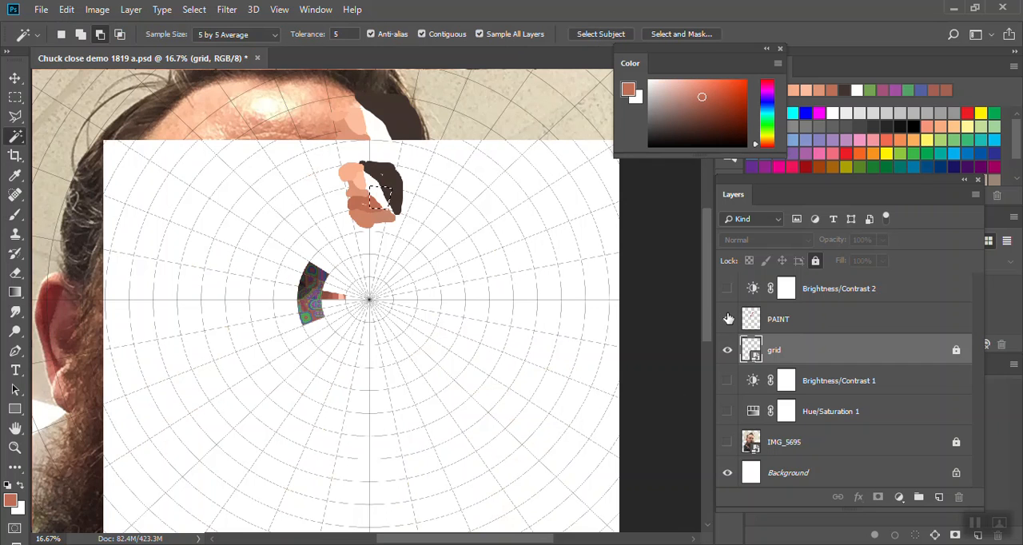
key("ctrl+1")
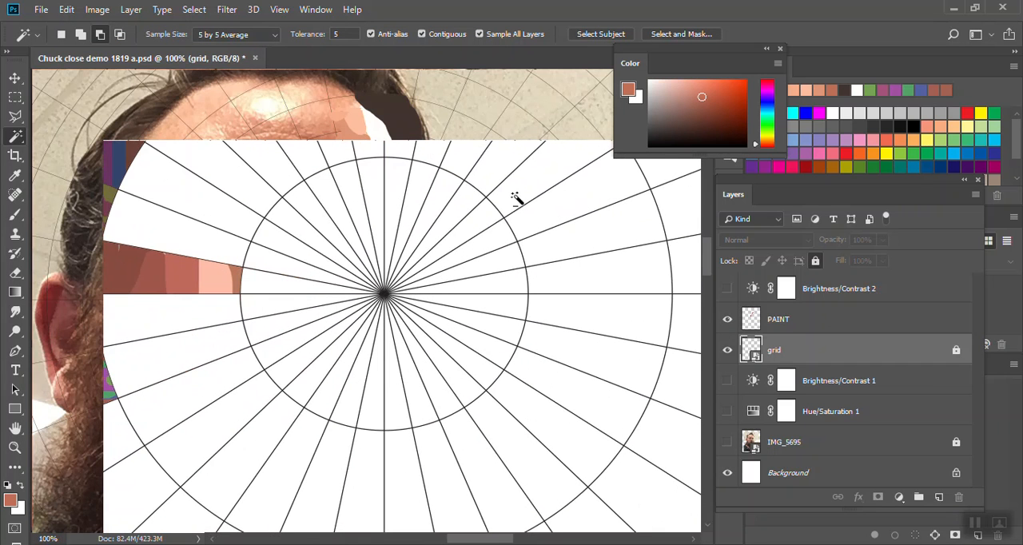
left_click(727, 442)
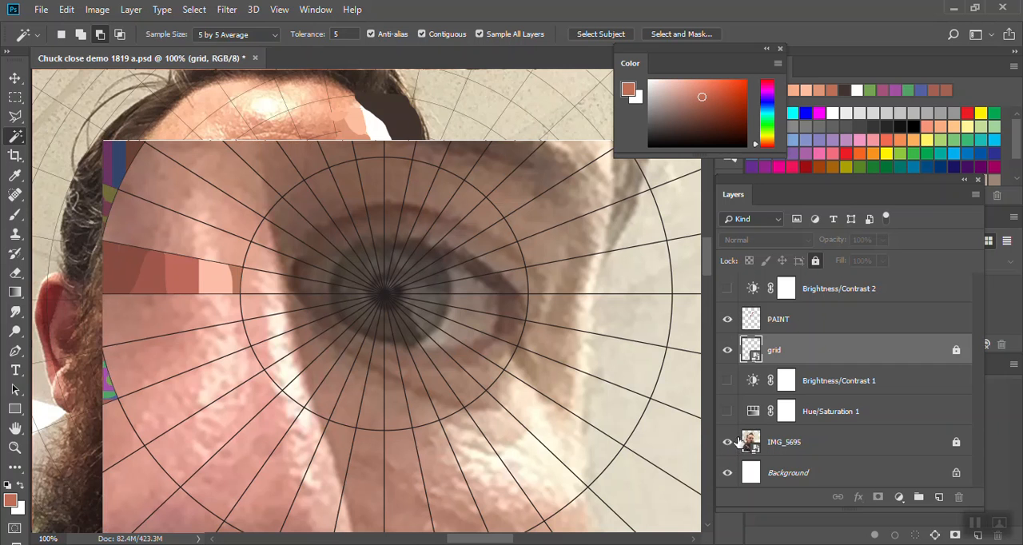
key("ctrl+0")
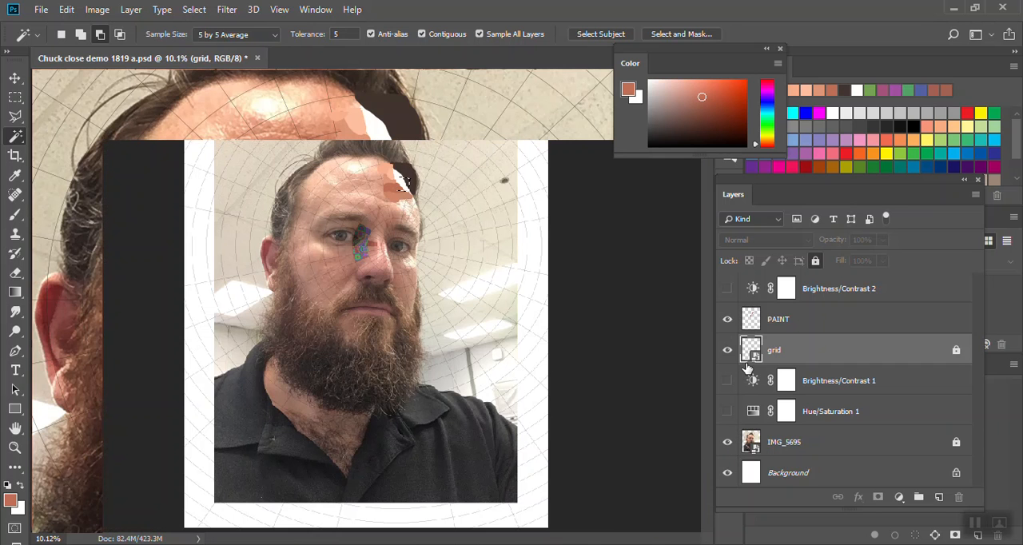
key("ctrl+minus")
key("ctrl+minus")
key("ctrl+minus")
key("ctrl+minus")
key("ctrl+plus")
key("ctrl+plus")
key("ctrl+plus")
key("ctrl+plus")
key("ctrl+plus")
left_click_drag(483, 183, 501, 419)
key("ctrl+plus")
key("ctrl+plus")
key("ctrl+plus")
key("ctrl+plus")
key("ctrl+plus")
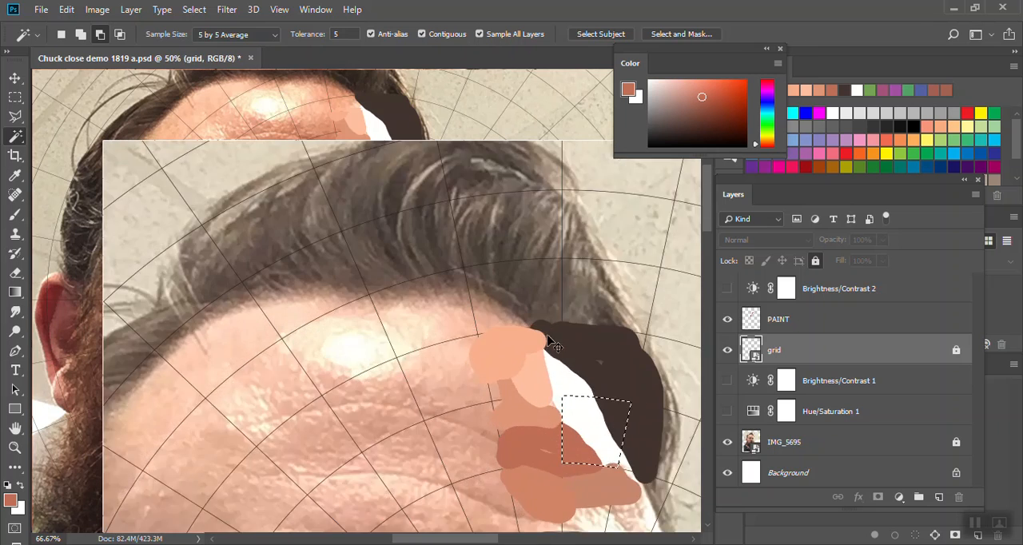
mouse_move(589, 367)
left_mouse_down()
mouse_move(452, 249)
mouse_move(312, 187)
left_mouse_up()
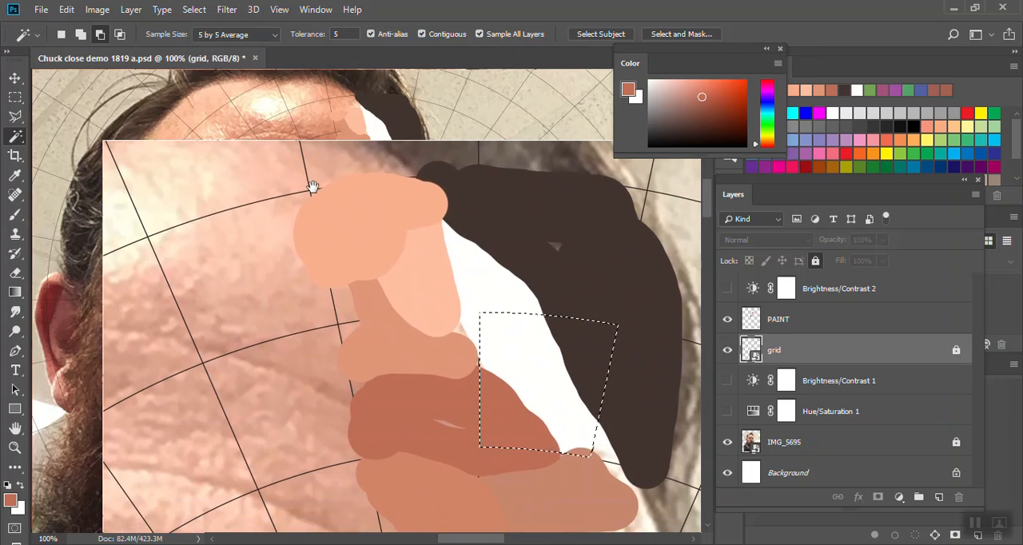
left_click_drag(532, 370, 484, 325)
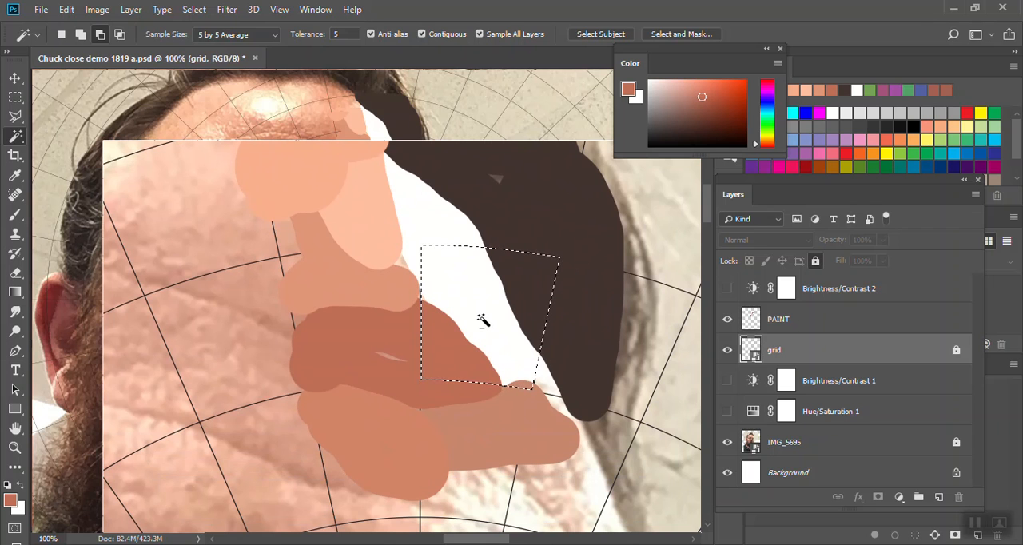
- Make PAINT active and brush black over the dark hair portion of the selected cell, leaving a thin brown edge
key("b")
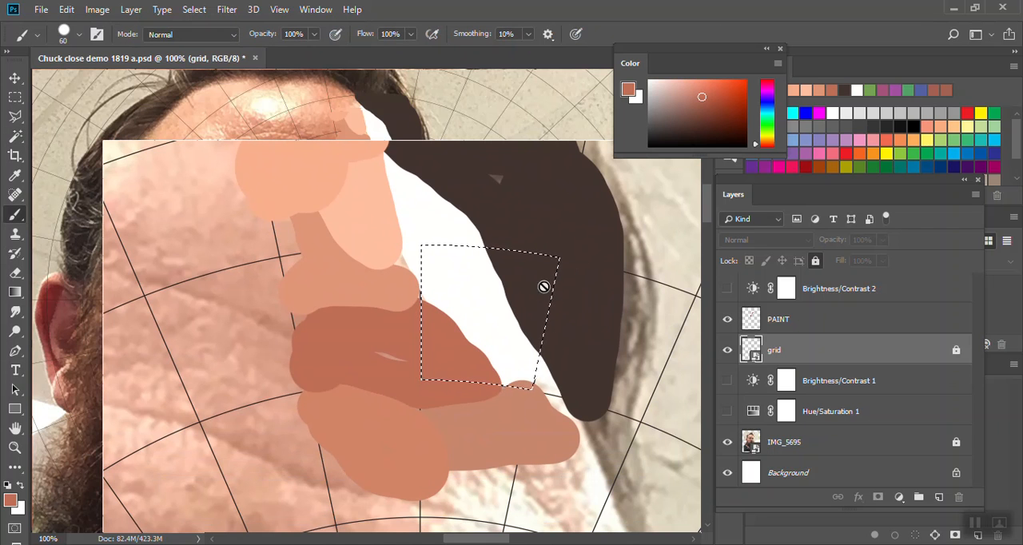
left_click(804, 328)
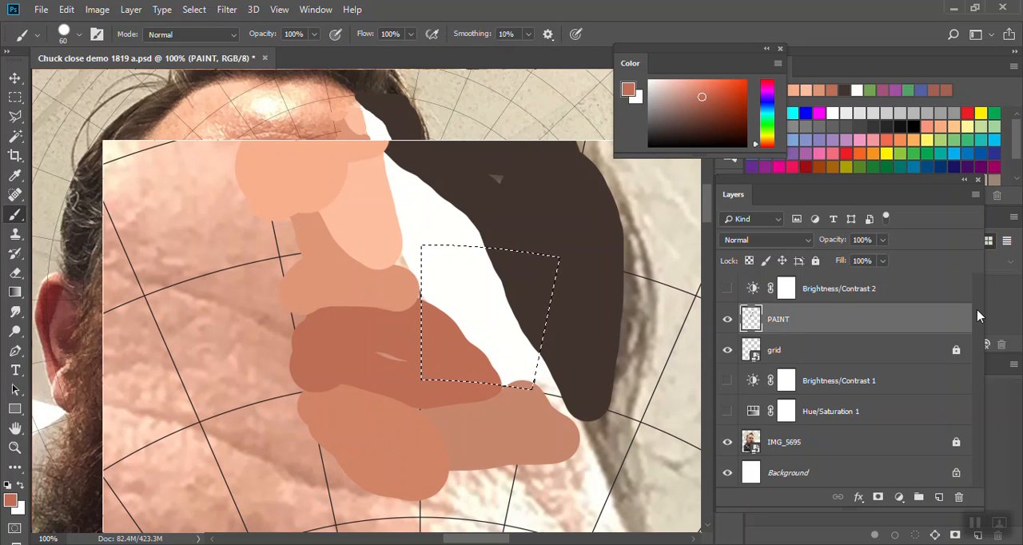
left_click(536, 276, "alt")
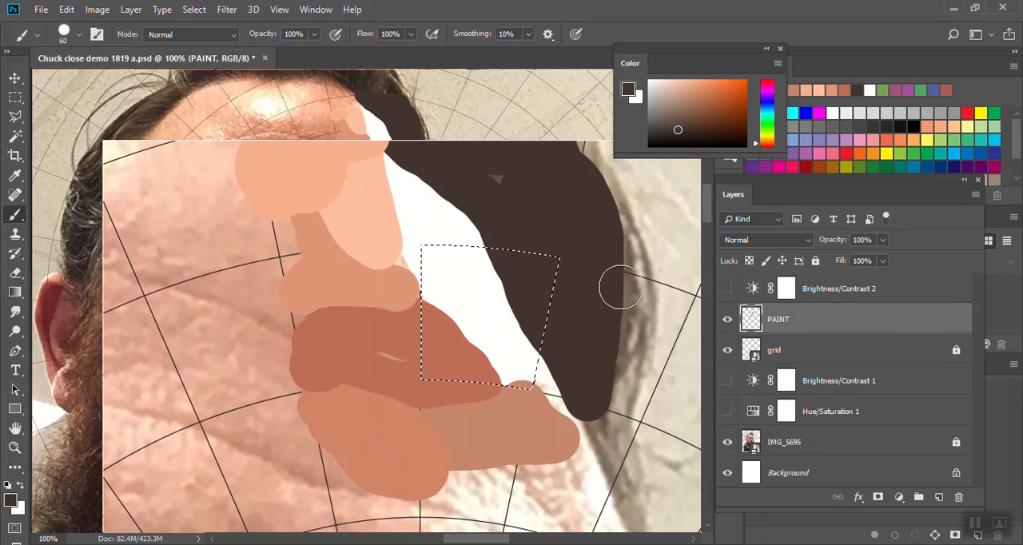
left_click(648, 145)
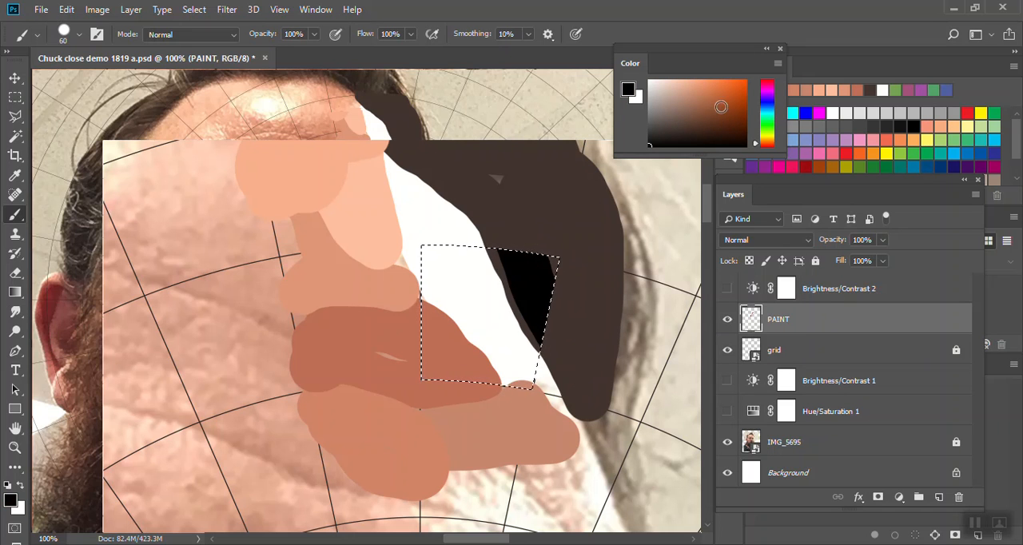
- Paint two light green circles in the cell's black area with a size 30 brush, and fill their centers with dark navy
left_click(766, 122)
left_click(703, 82)
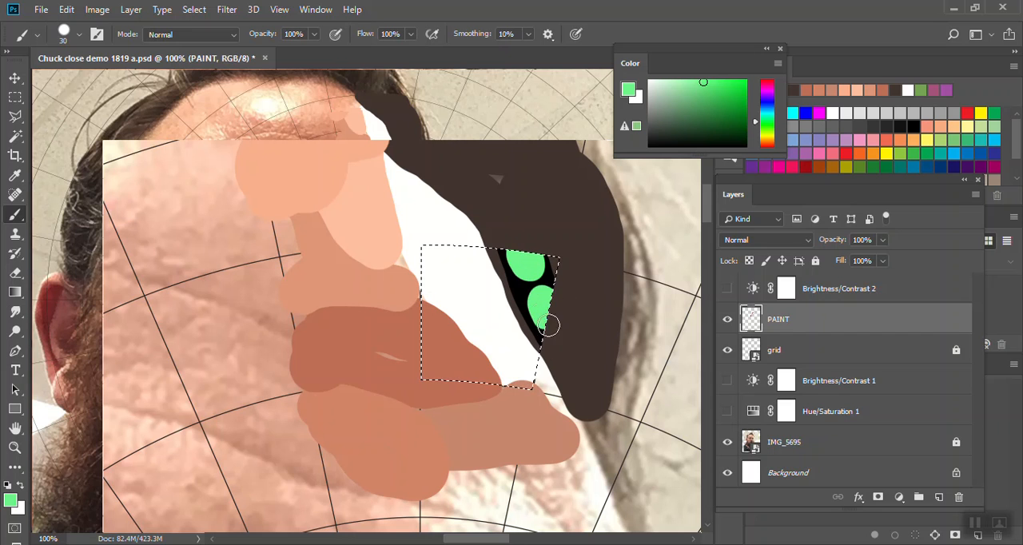
left_click(766, 100)
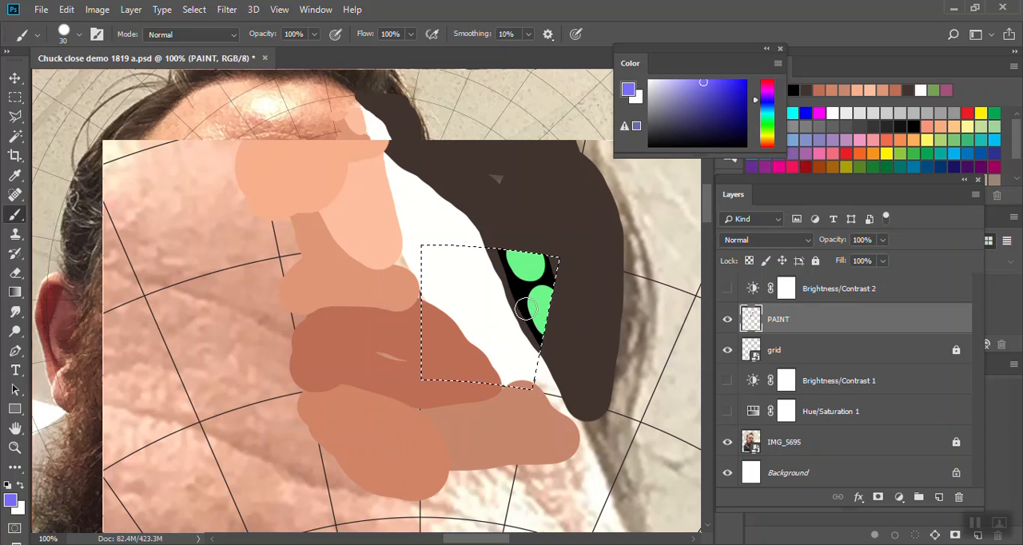
left_click(501, 261, "alt")
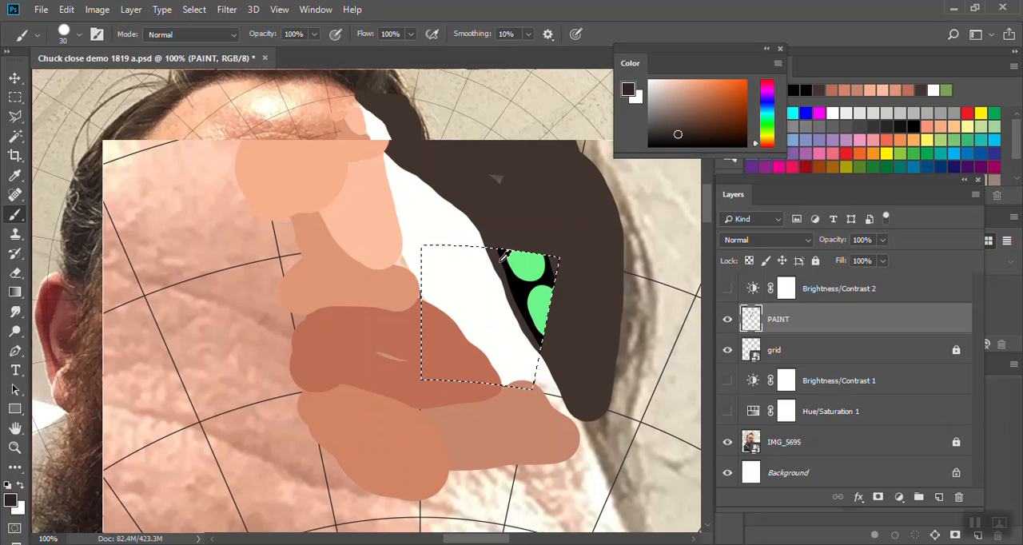
left_click(768, 102)
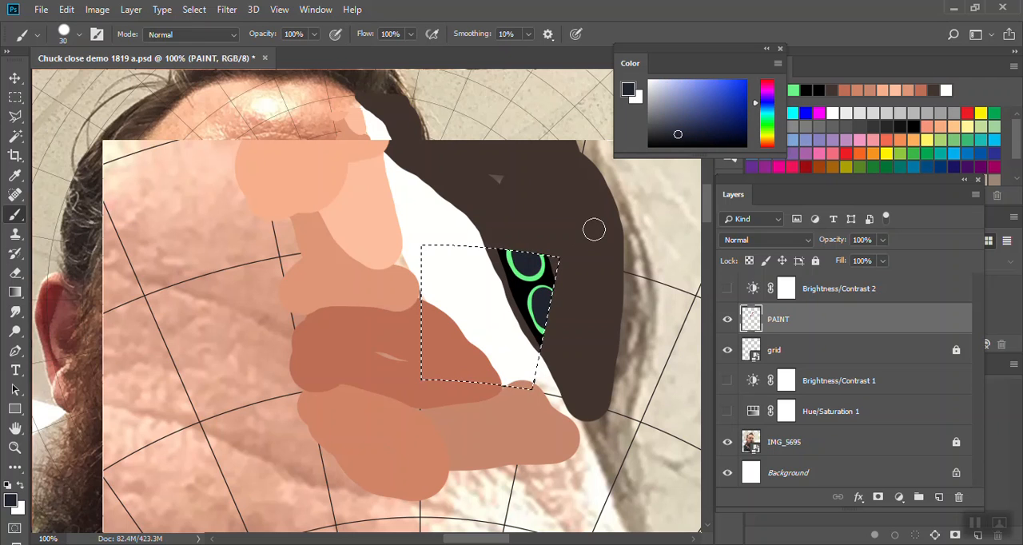
- Paint three yellow circles of decreasing size down the white portion of the selected cell
left_click(472, 281, "alt")
left_click_drag(659, 83, 677, 80)
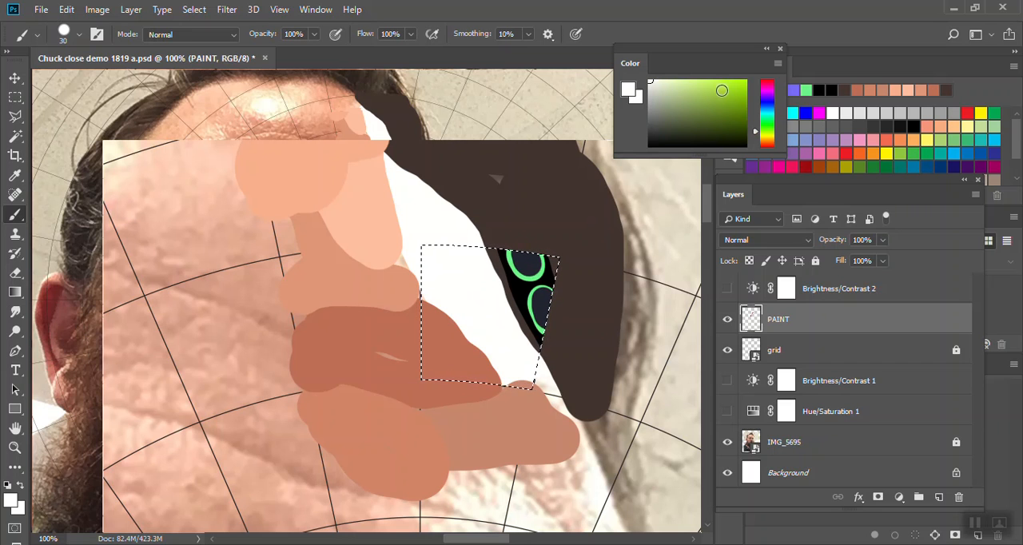
left_click(765, 134)
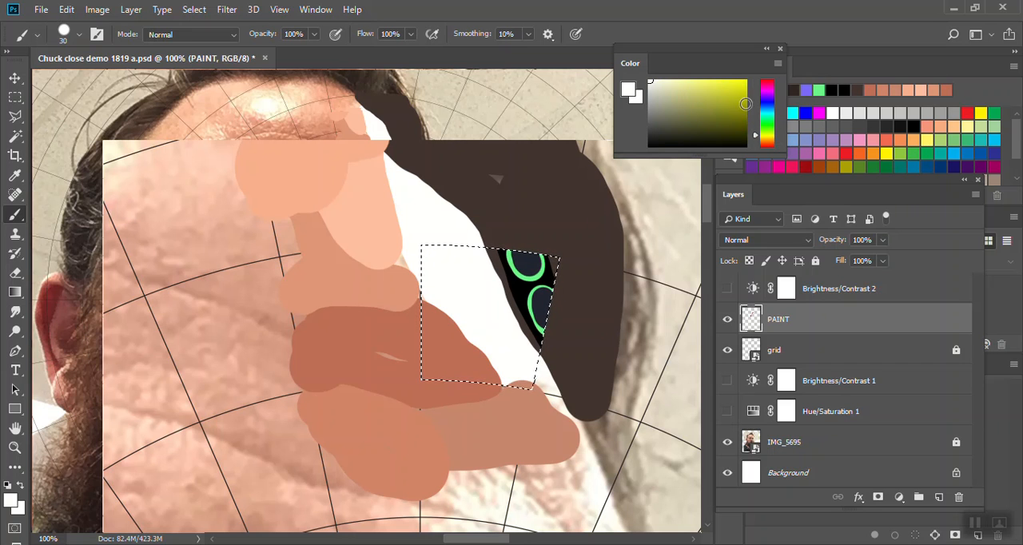
left_click(699, 88)
left_click_drag(700, 86, 704, 83)
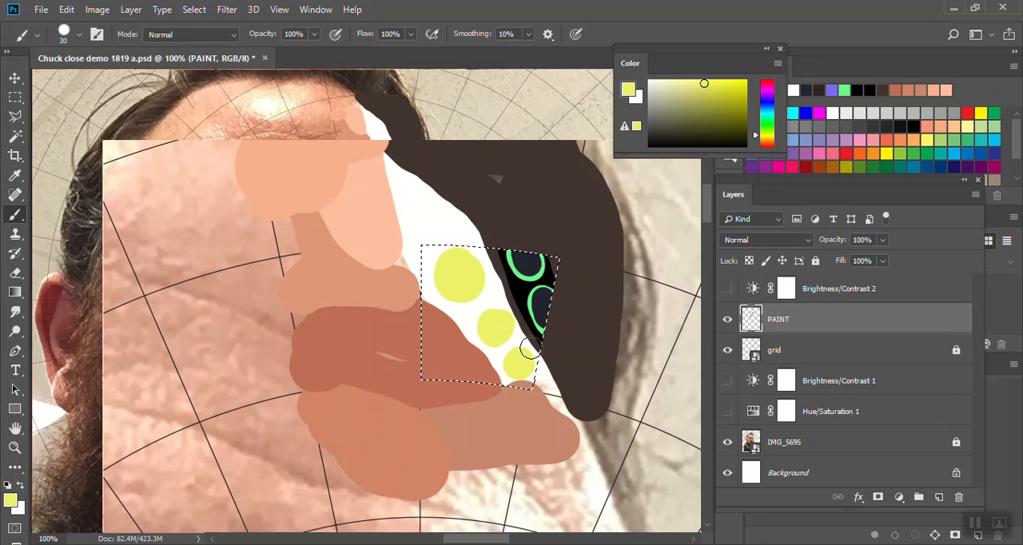
- Fill the three yellow circles in the selected cell with grayish purple discs, and add pale pink centers to them
left_click_drag(679, 85, 661, 94)
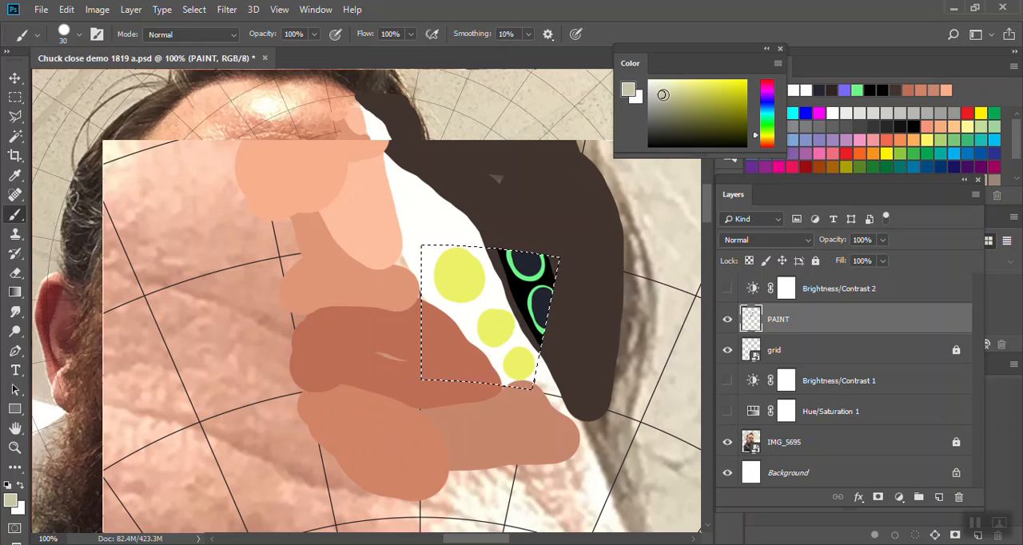
left_click(767, 91)
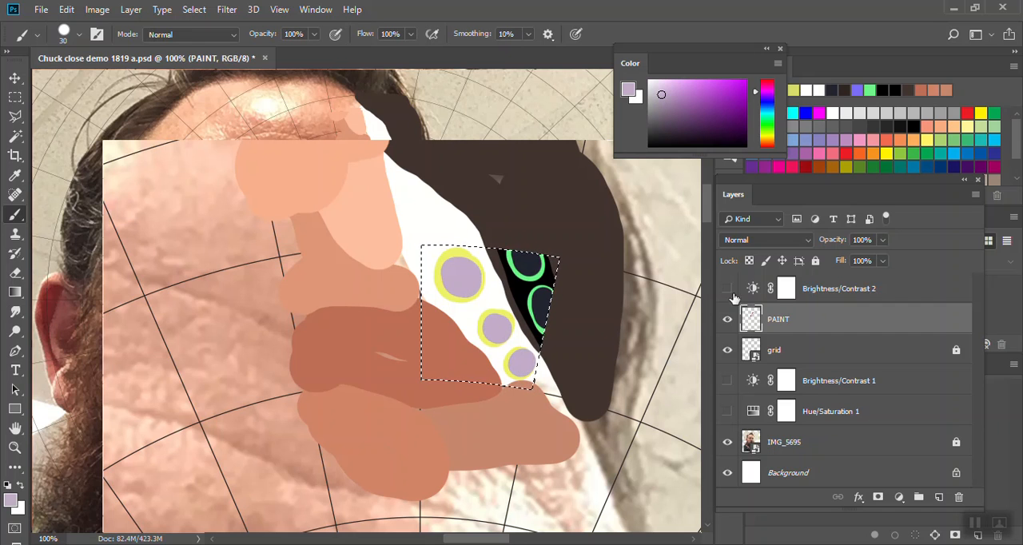
left_click_drag(663, 84, 662, 81)
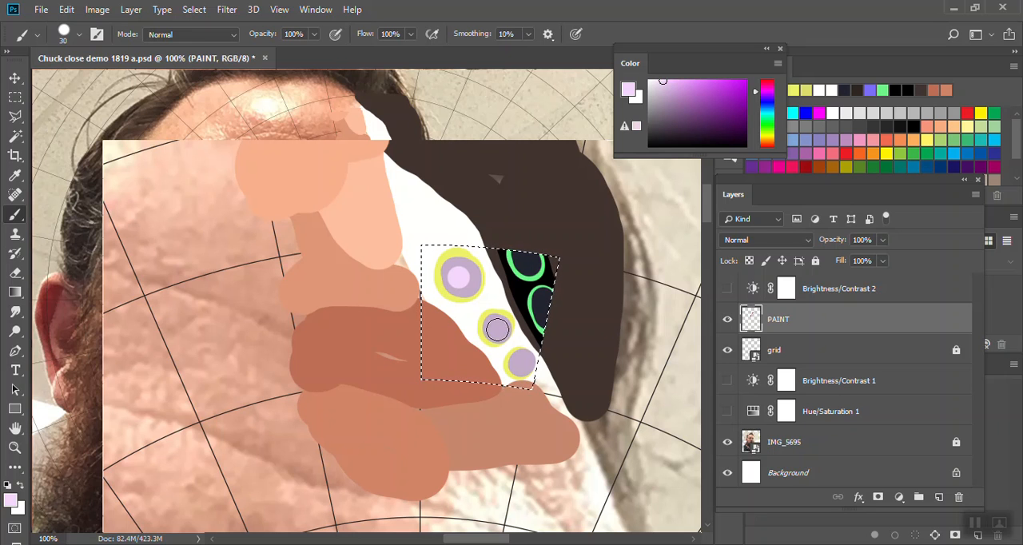
left_click(519, 365)
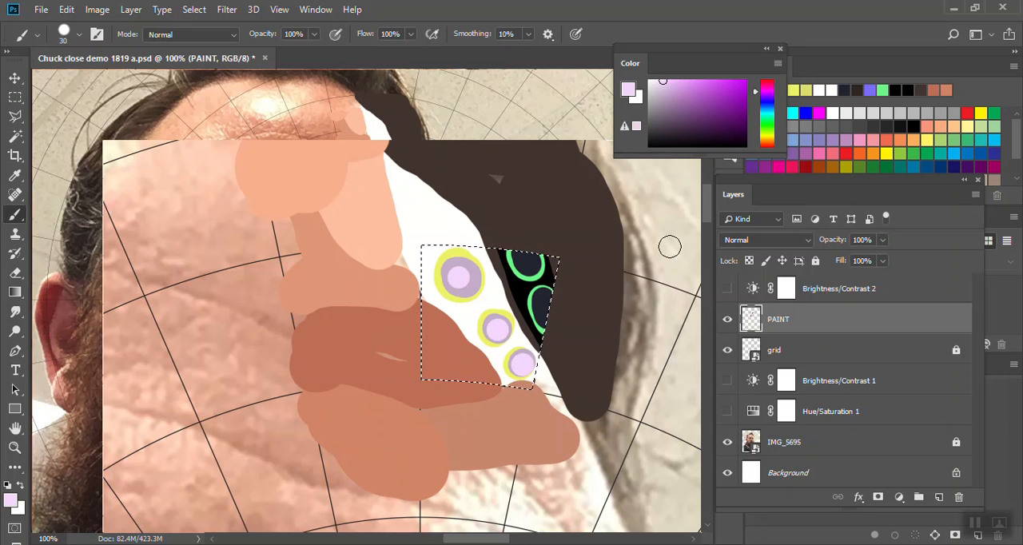
- Move the PAINT layer above Brightness/Contrast 2 and show that adjustment over the portrait's painted cells
key("ctrl+0")
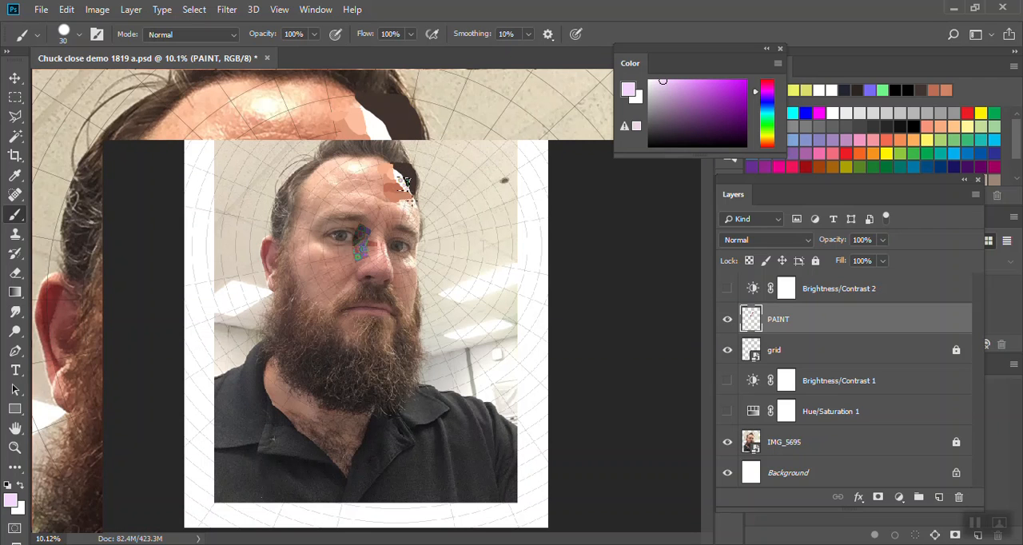
key("ctrl+bracketright")
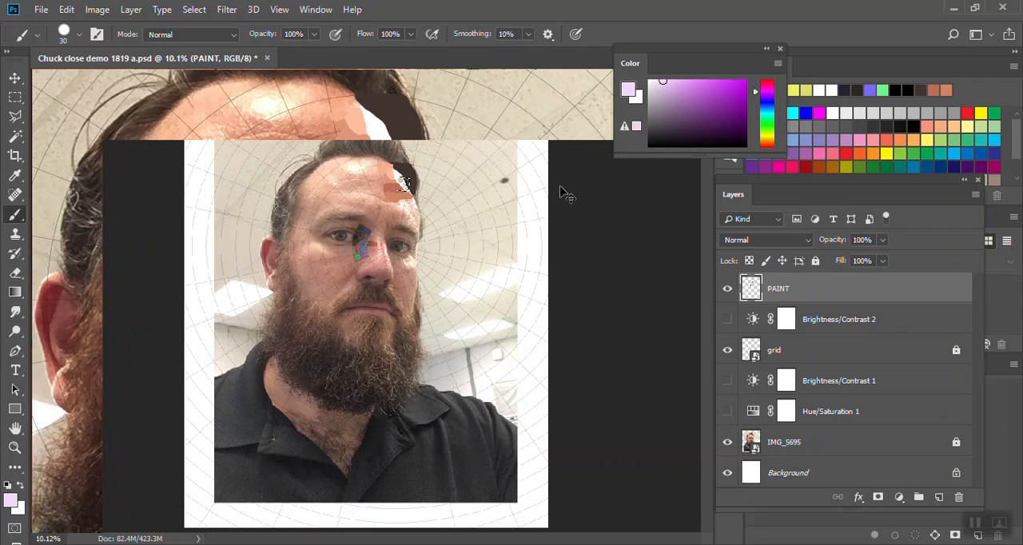
key("ctrl+plus")
key("ctrl+plus")
key("ctrl+plus")
key("ctrl+plus")
key("ctrl+plus")
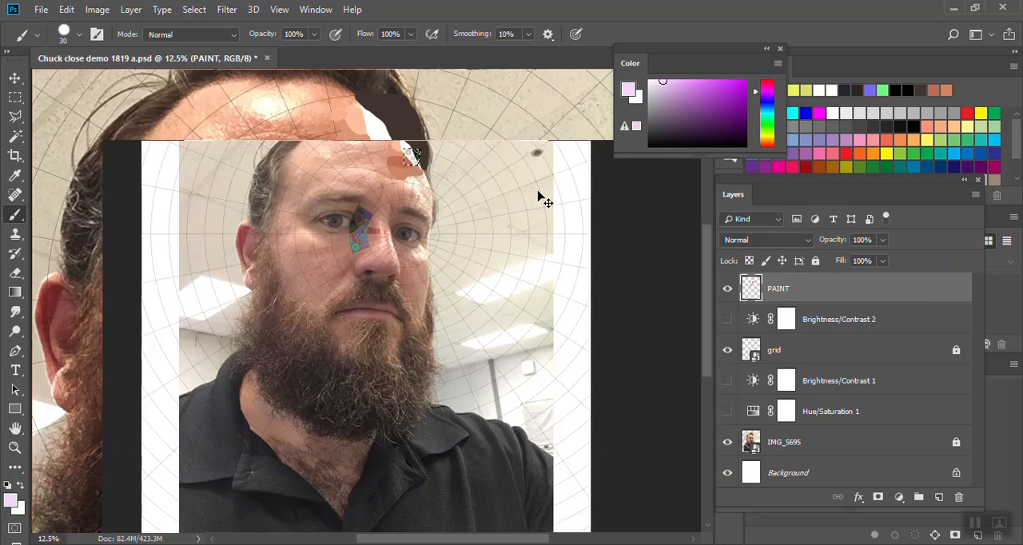
scroll(505, 193, "up", 10)
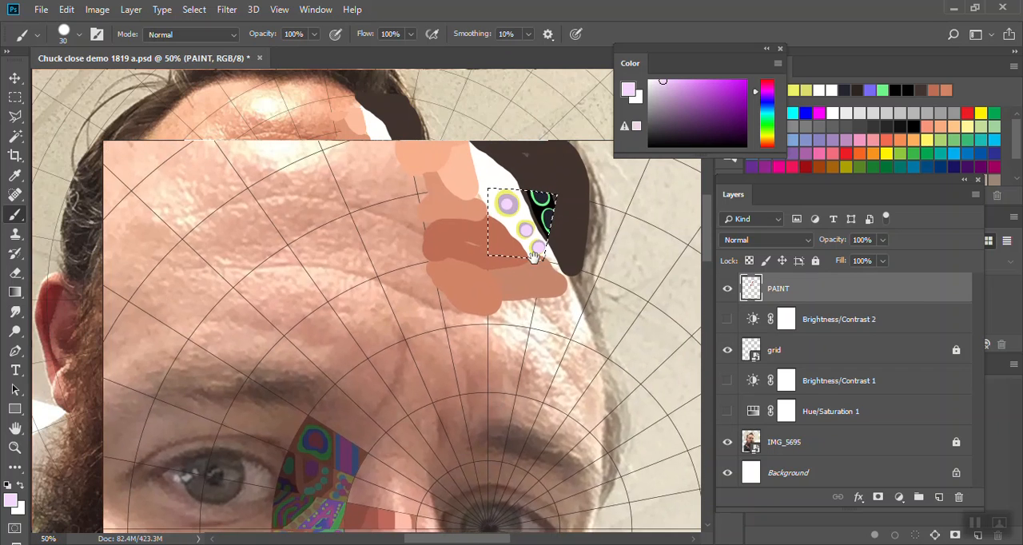
left_click_drag(534, 256, 524, 309)
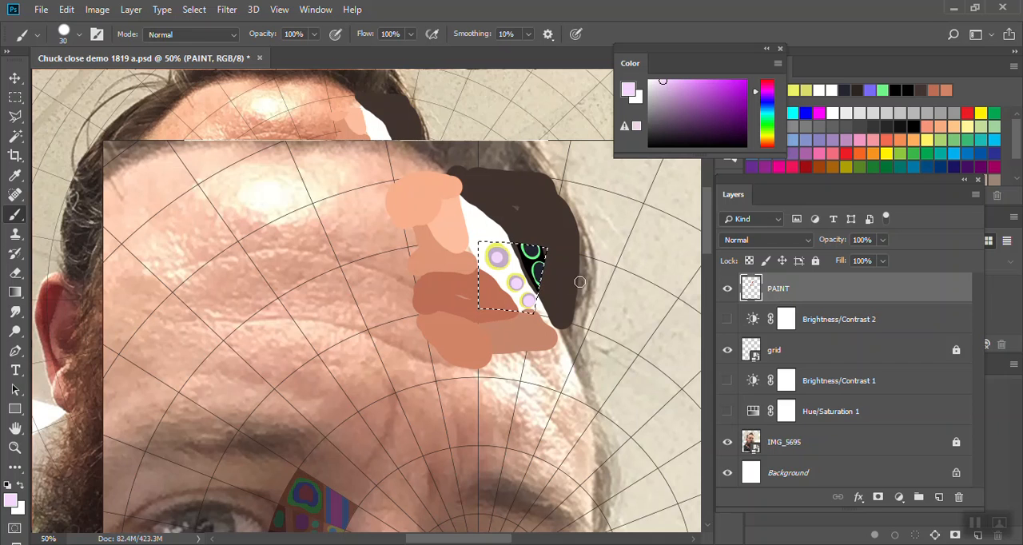
scroll(480, 335, "down", 5)
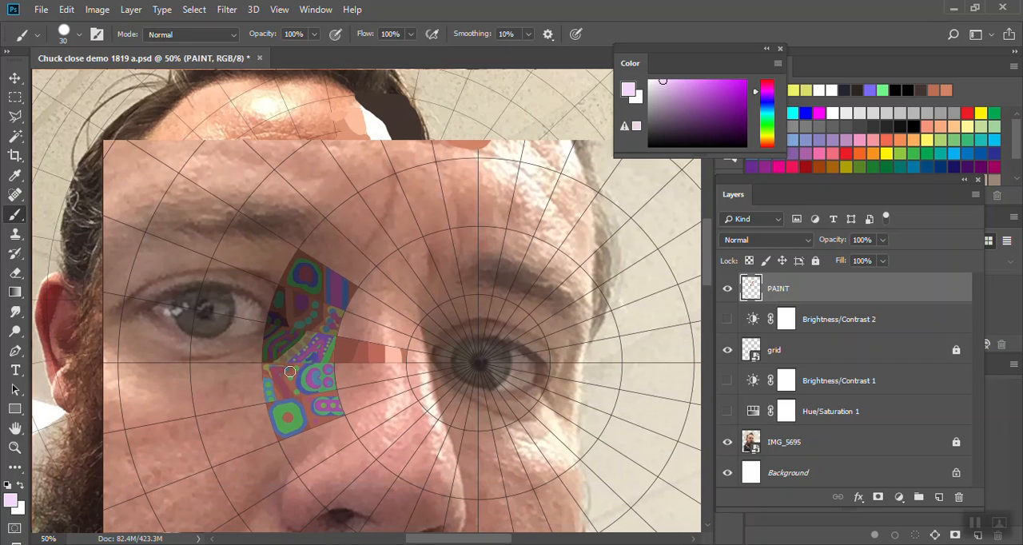
left_click(726, 319)
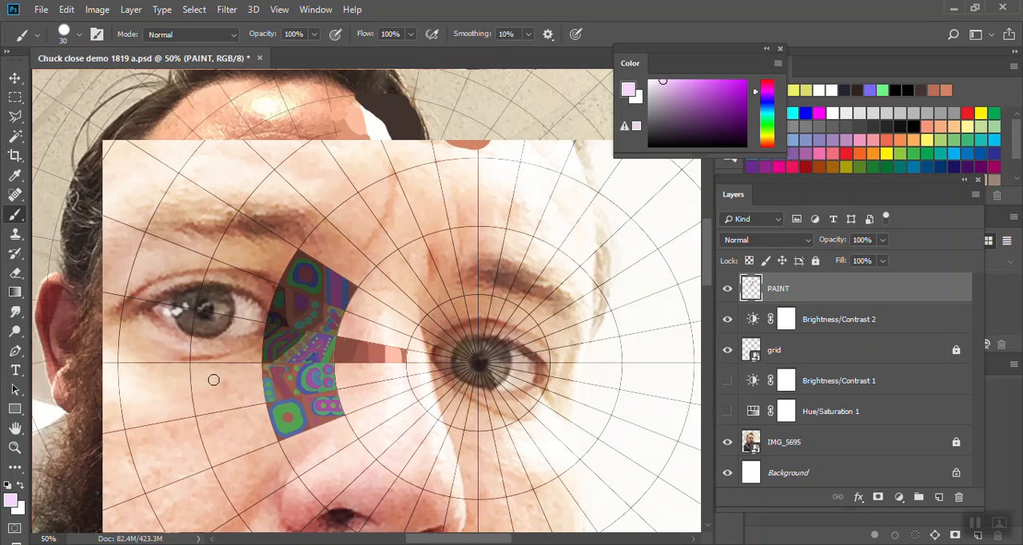
- Hide the IMG_5695 photo layer and move PAINT back beneath Brightness/Contrast 2
left_click(727, 442)
left_click(815, 328)
left_click(831, 347)
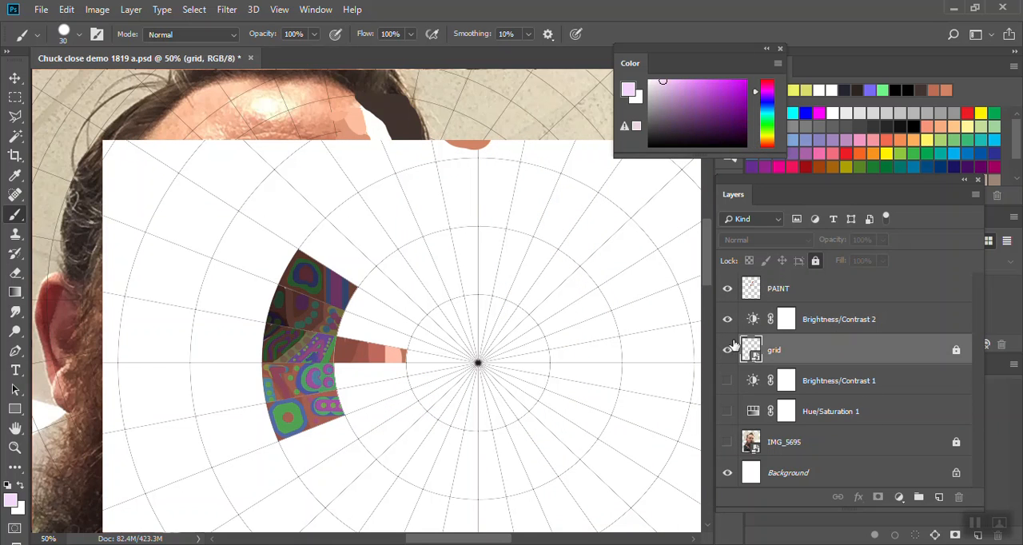
left_click(827, 298)
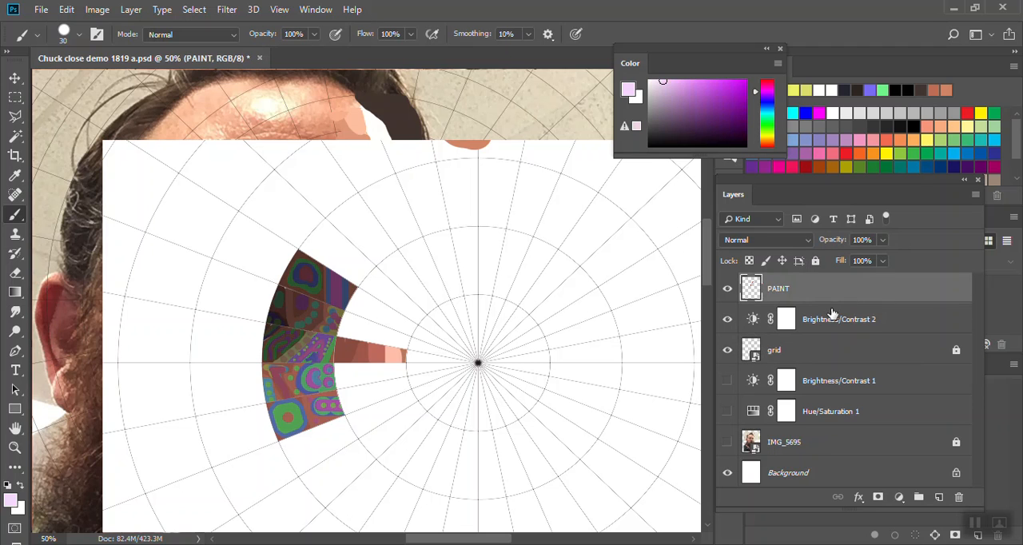
left_click_drag(831, 294, 831, 319)
left_click(831, 288)
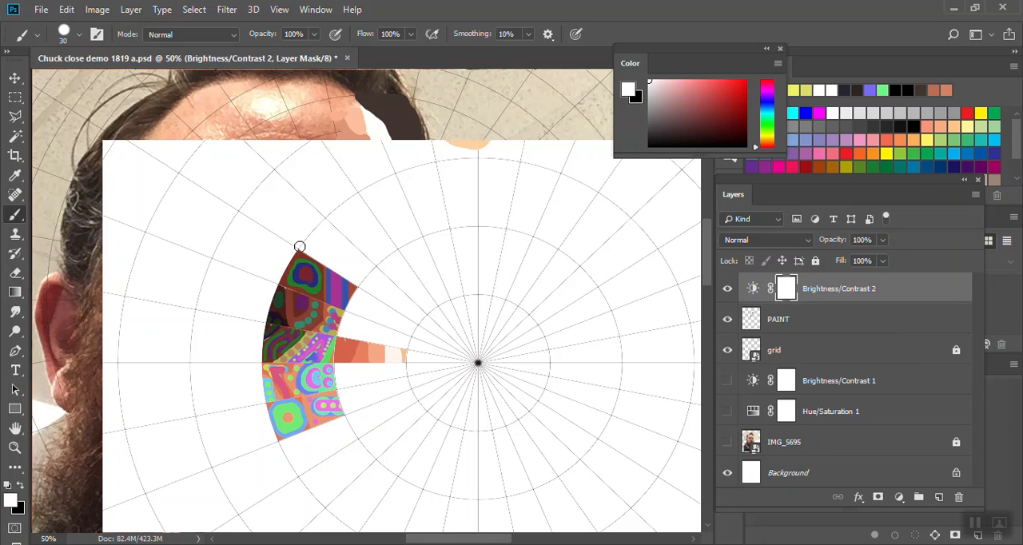
- Hide Brightness/Contrast 2 and add a Hue/Saturation adjustment directly above PAINT with saturation +85
left_click(727, 290)
left_click(825, 326)
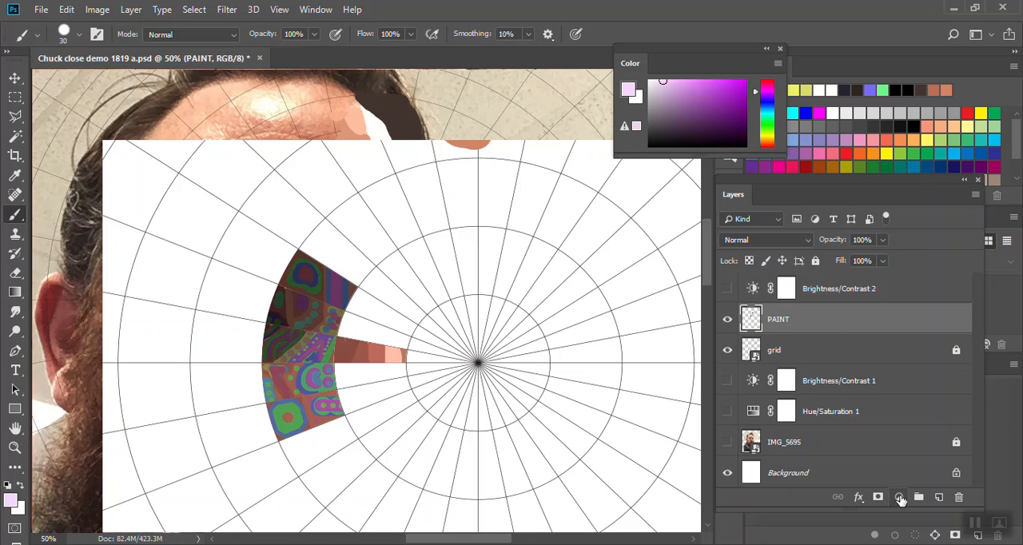
left_click(897, 497)
left_click(924, 352)
left_click_drag(601, 230, 678, 231)
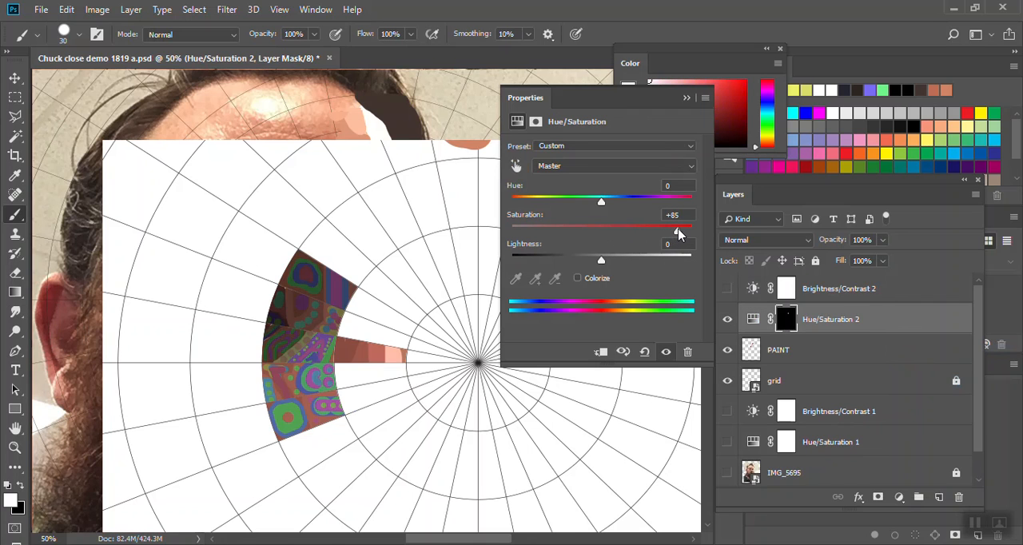
- Delete the layer mask of the new Hue/Saturation adjustment
left_click(684, 100)
right_click(786, 319)
left_click(805, 341)
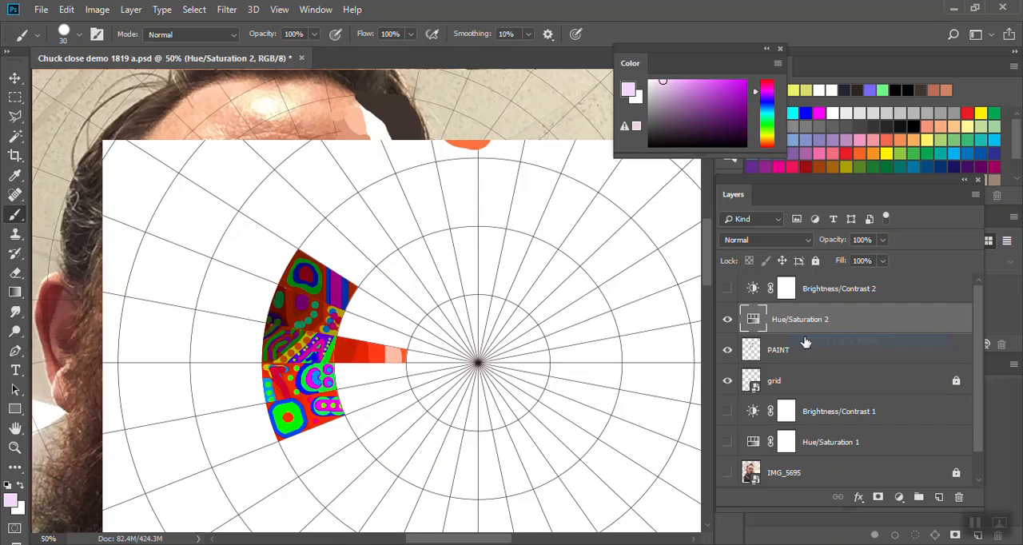
- Set the saturation of the Hue/Saturation 2 adjustment to +50 and save the document
double_click(752, 319)
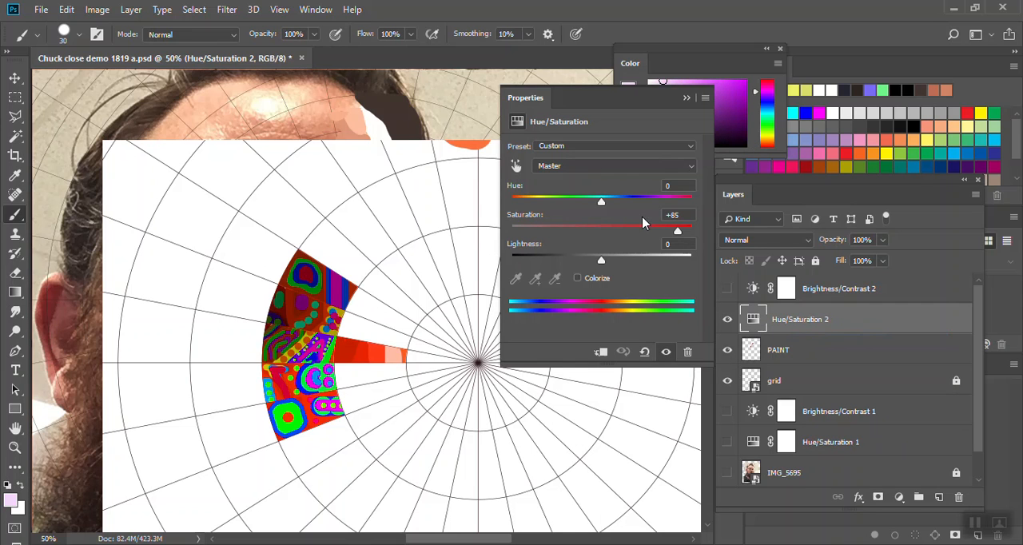
mouse_move(677, 231)
left_mouse_down()
mouse_move(636, 233)
mouse_move(668, 233)
mouse_move(648, 233)
left_mouse_up()
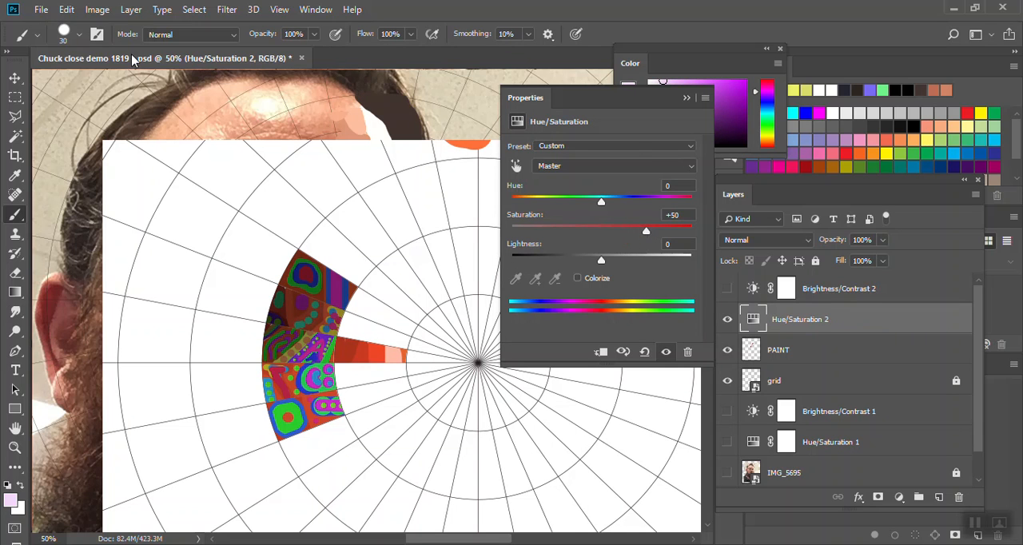
left_click(40, 9)
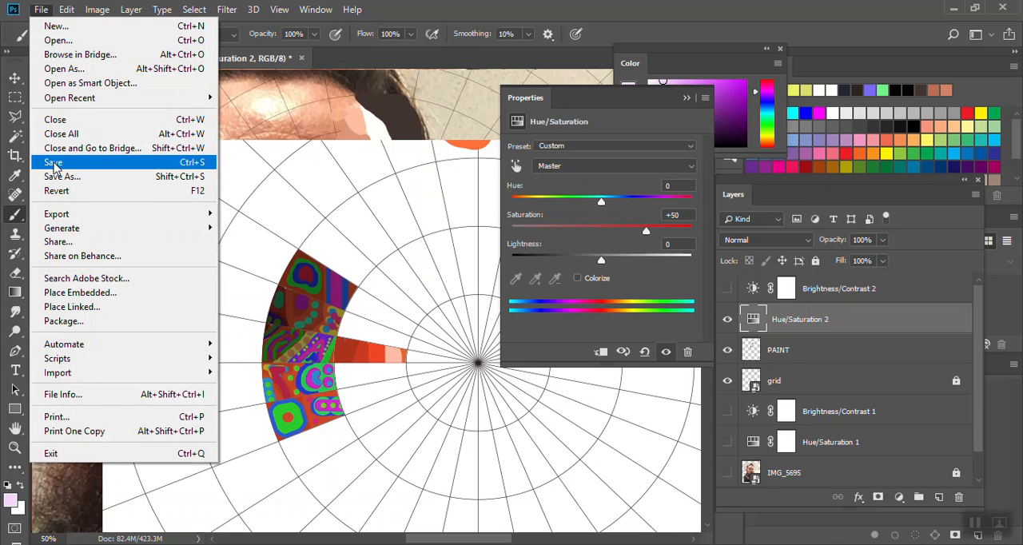
left_click(115, 164)
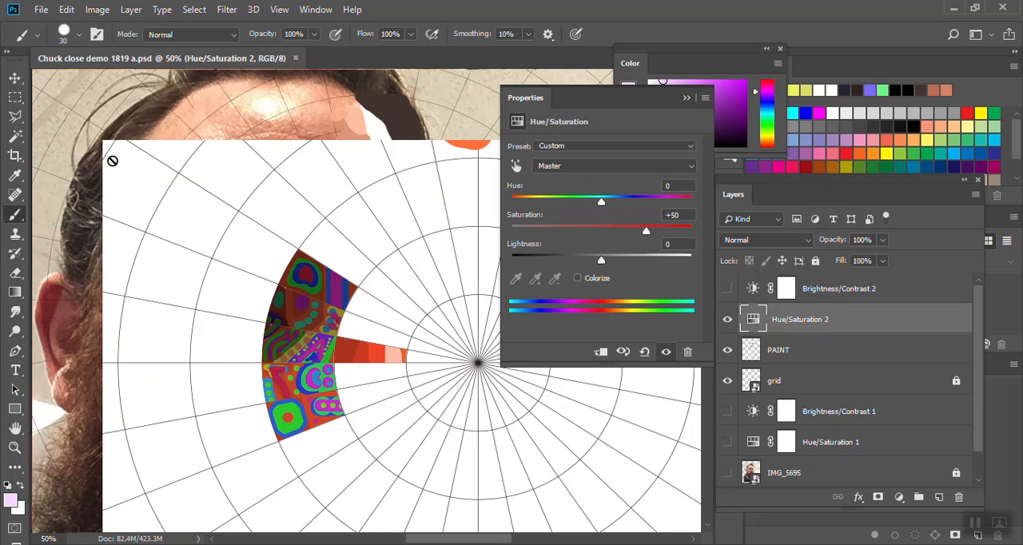